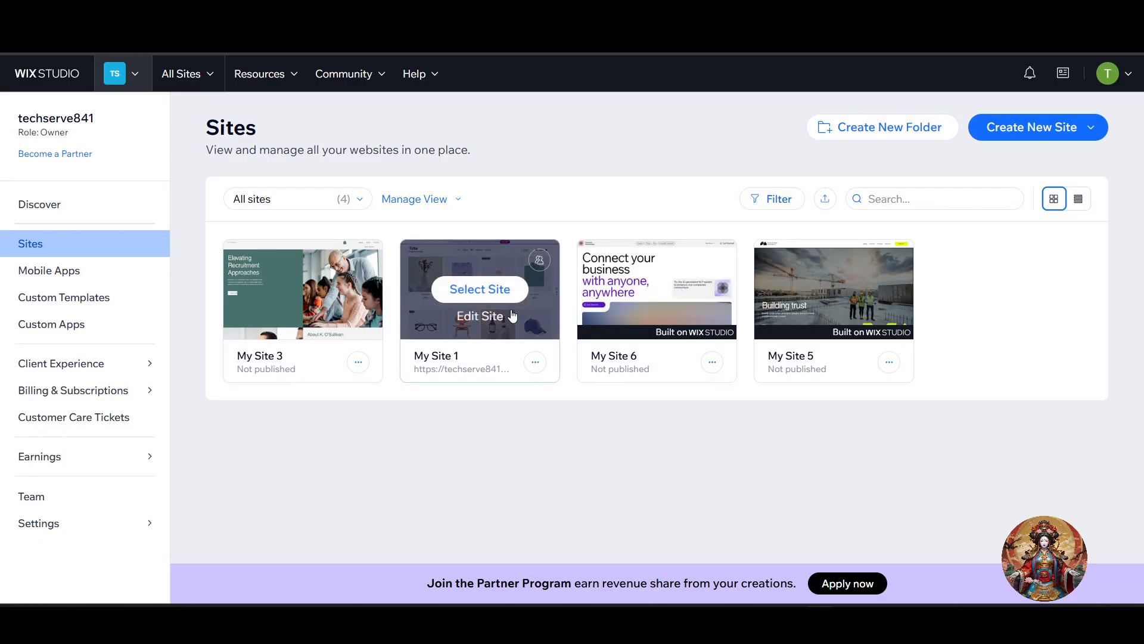
Step: Start creating a new site from the Sites dashboard
{"action": "mouse_move", "coordinate": [467, 310]}
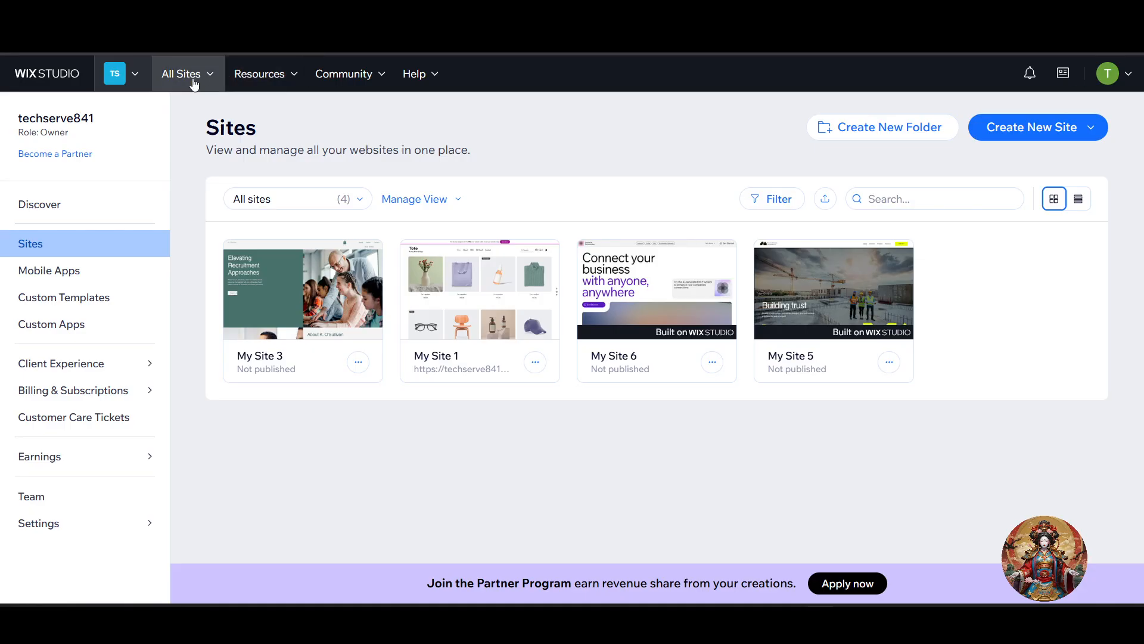
{"action": "left_click", "coordinate": [196, 84]}
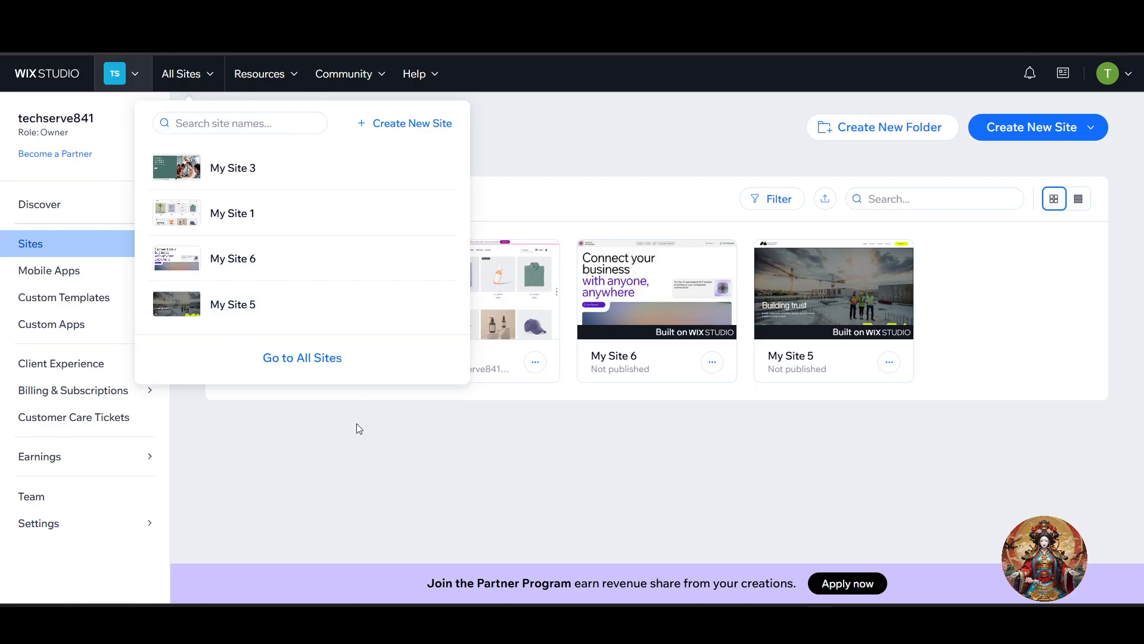
{"action": "left_click", "coordinate": [358, 447]}
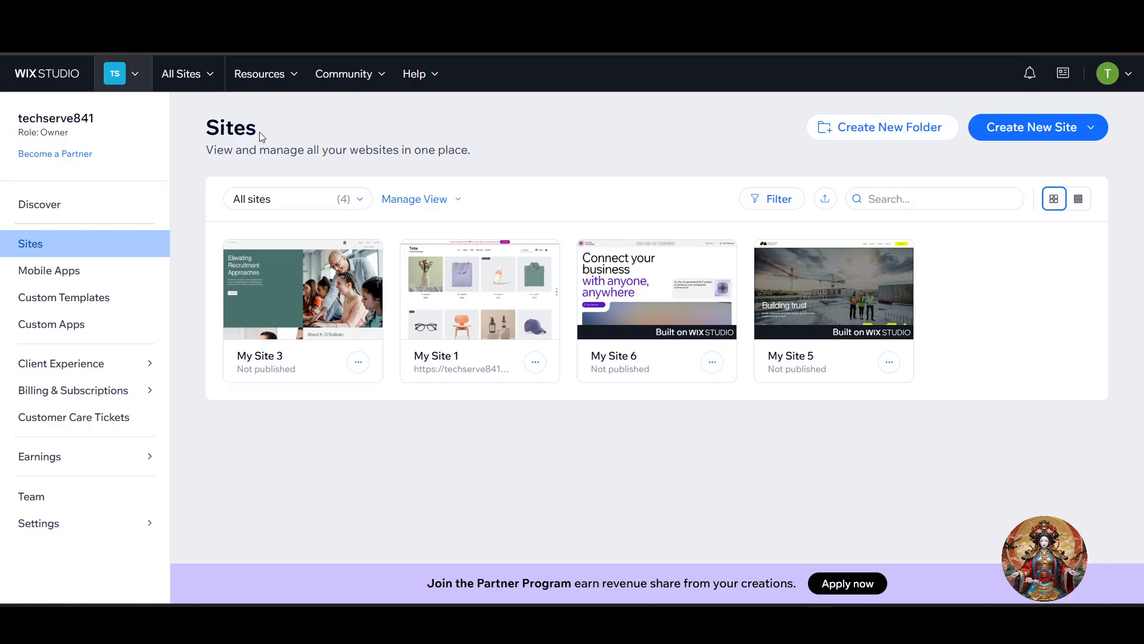
{"action": "left_click", "coordinate": [201, 79]}
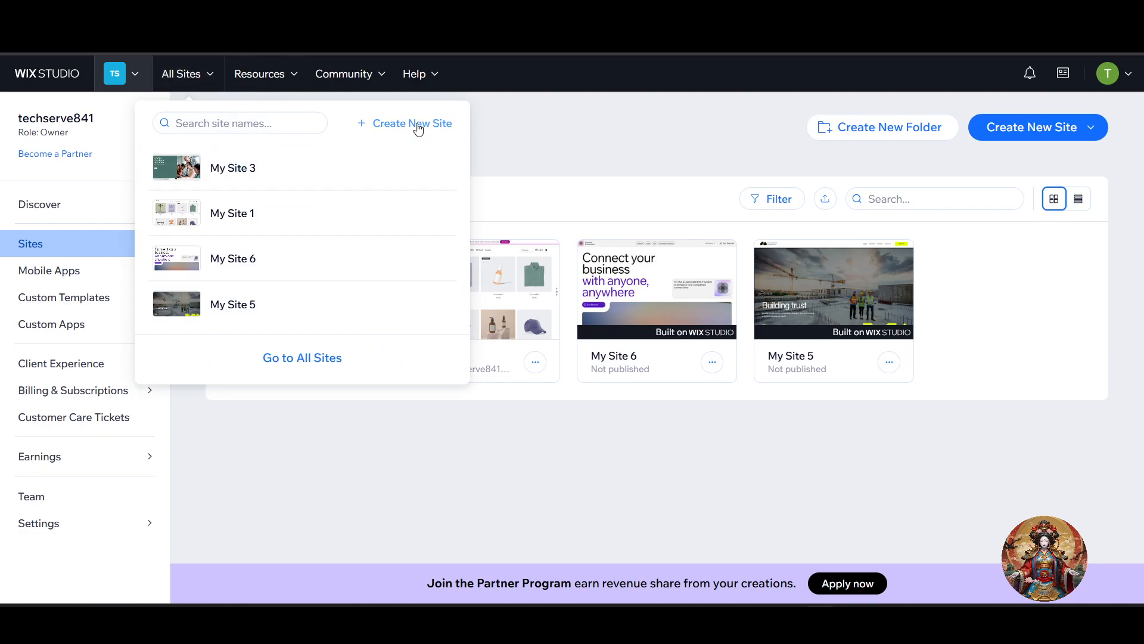
{"action": "left_click", "coordinate": [418, 125]}
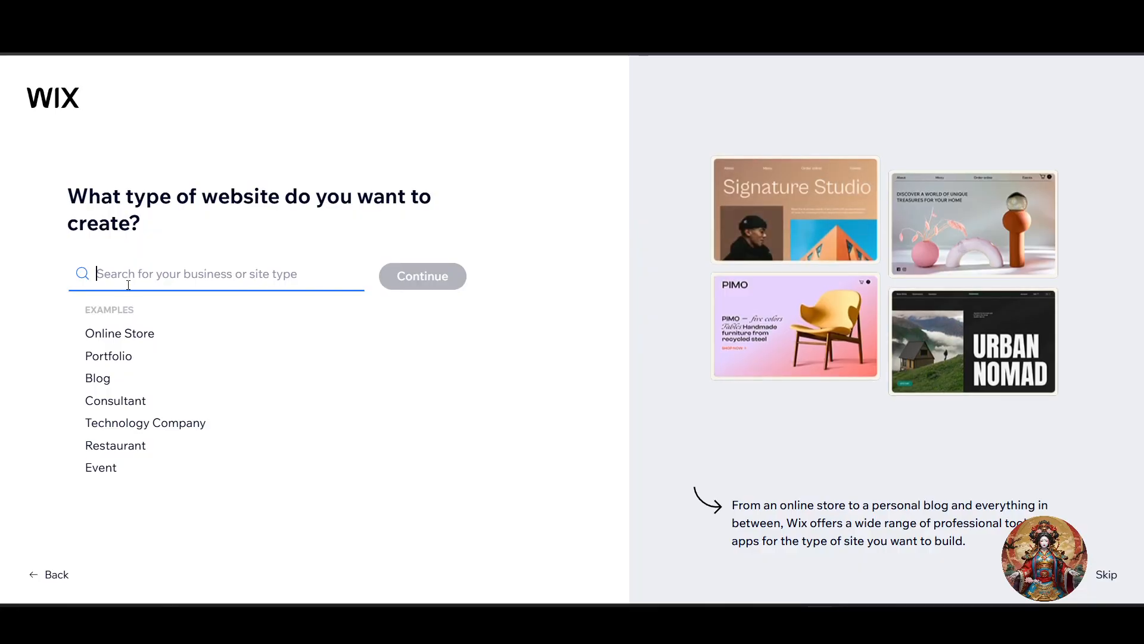
Step: Search the website types for "Video editing Master classes", choose Video Animation Studio as the site type and continue
{"action": "type", "text": "Video "}
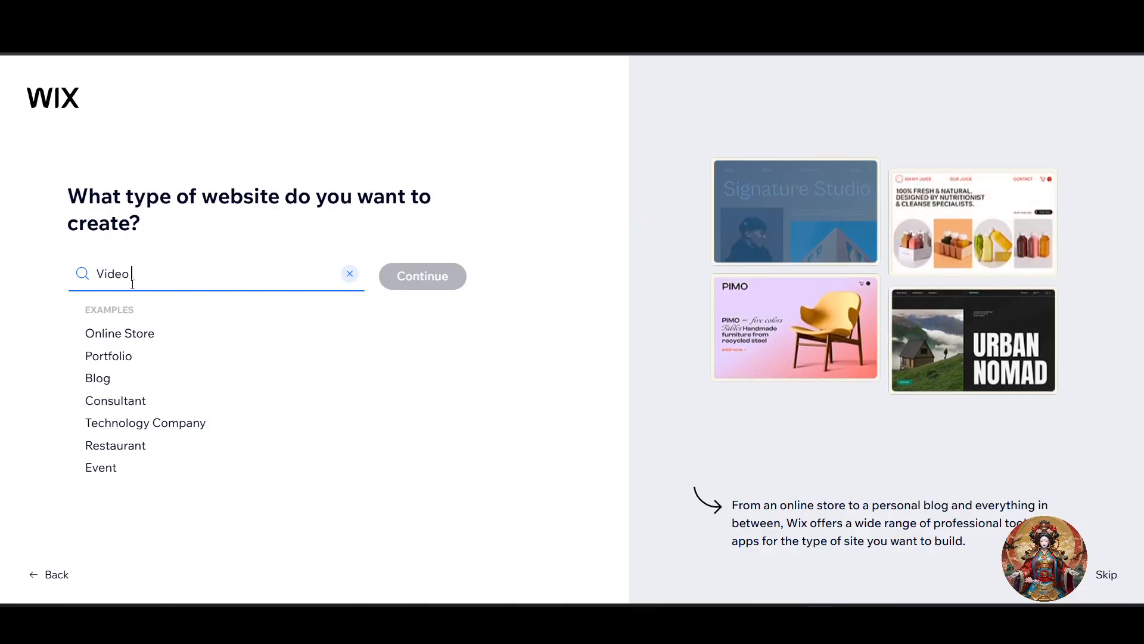
{"action": "type", "text": "editing"}
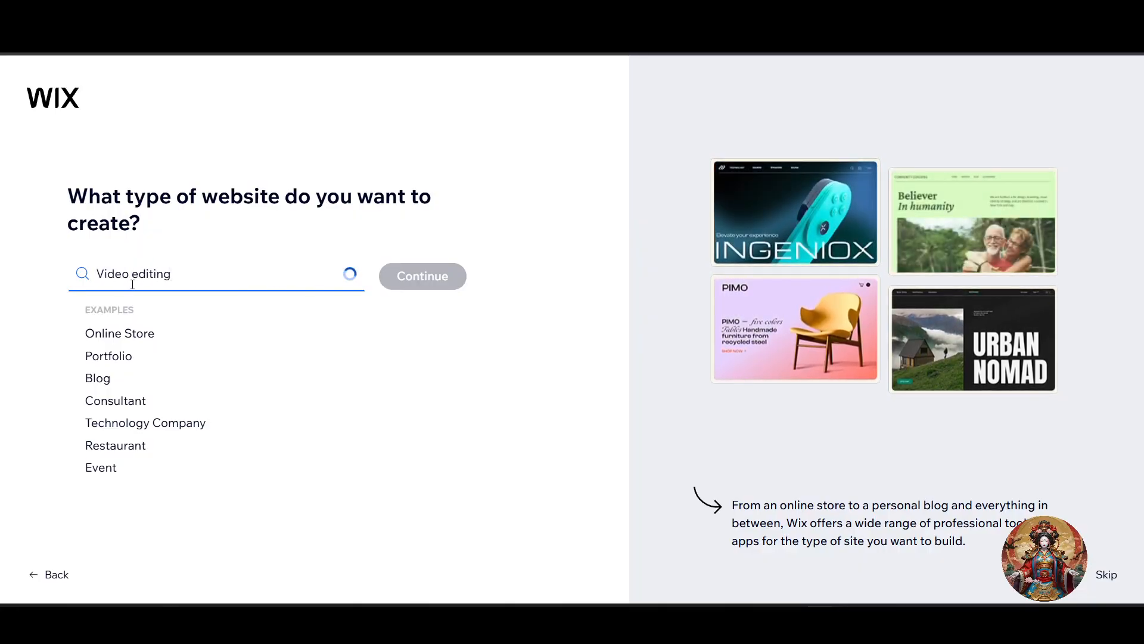
{"action": "type", "text": " Master "}
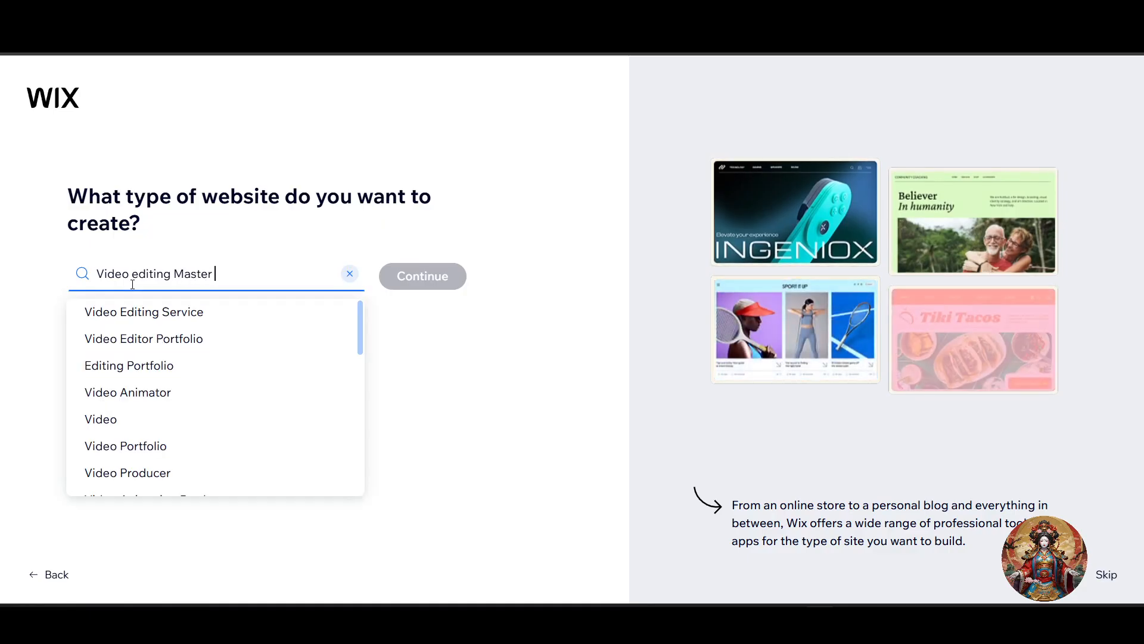
{"action": "type", "text": "classes"}
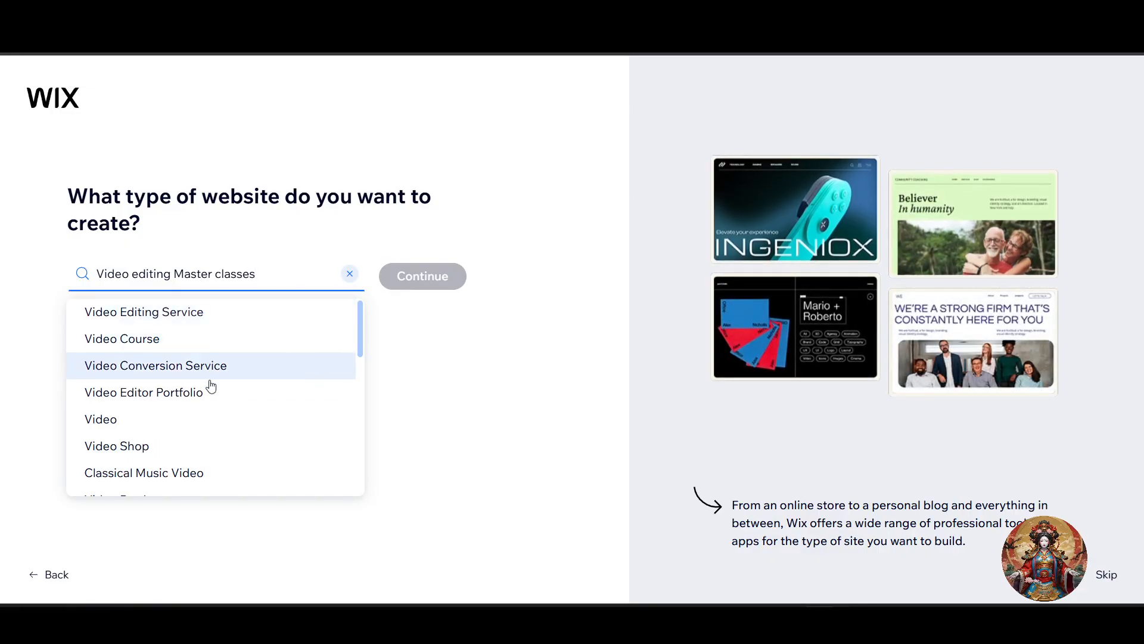
{"action": "scroll", "coordinate": [213, 417], "scroll_direction": "down", "scroll_amount": 3}
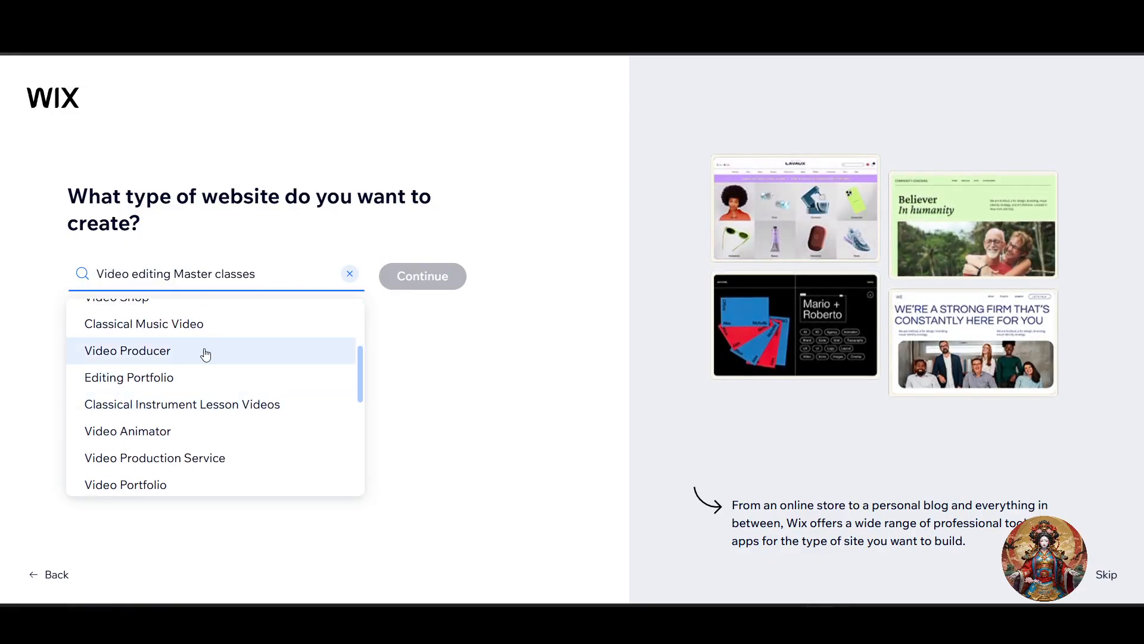
{"action": "scroll", "coordinate": [196, 330], "scroll_direction": "up", "scroll_amount": 2}
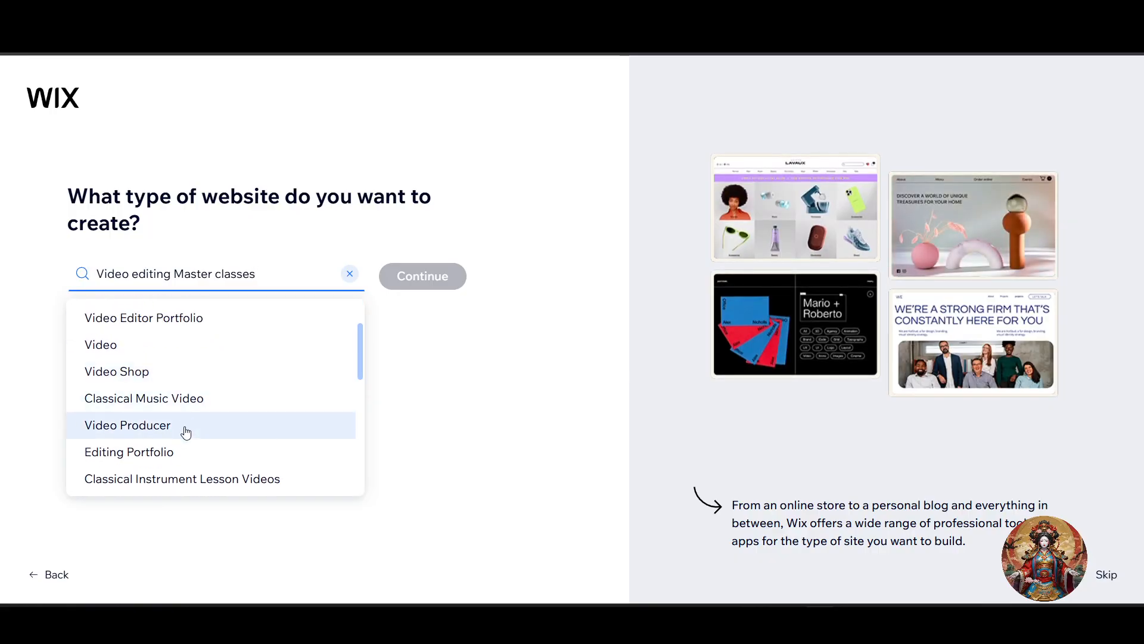
{"action": "scroll", "coordinate": [206, 457], "scroll_direction": "down", "scroll_amount": 2}
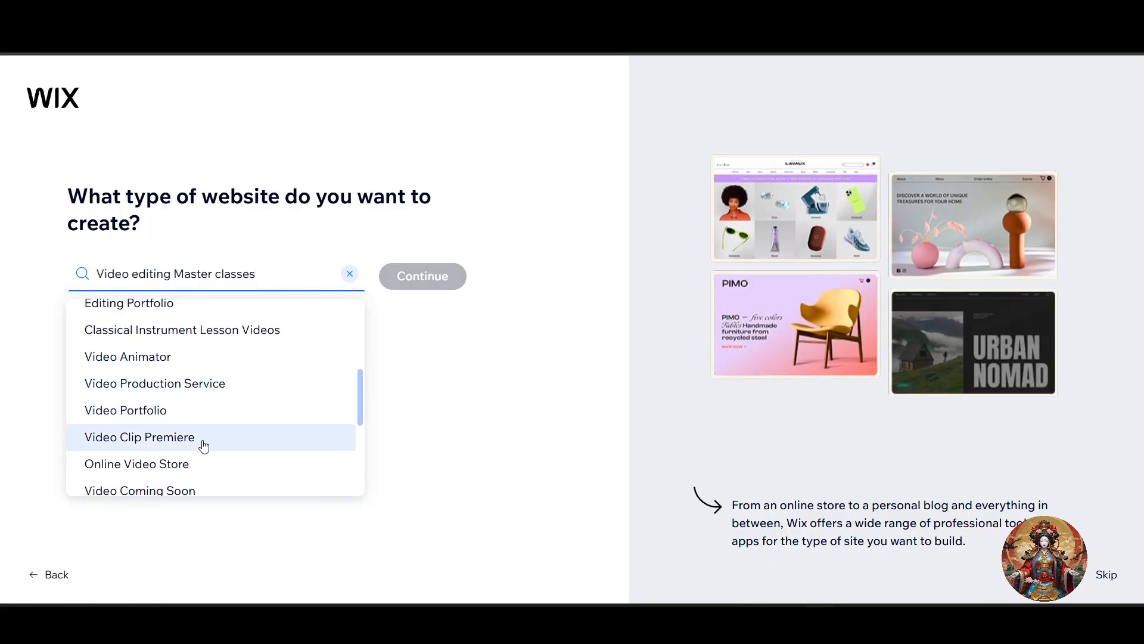
{"action": "scroll", "coordinate": [225, 388], "scroll_direction": "down", "scroll_amount": 1}
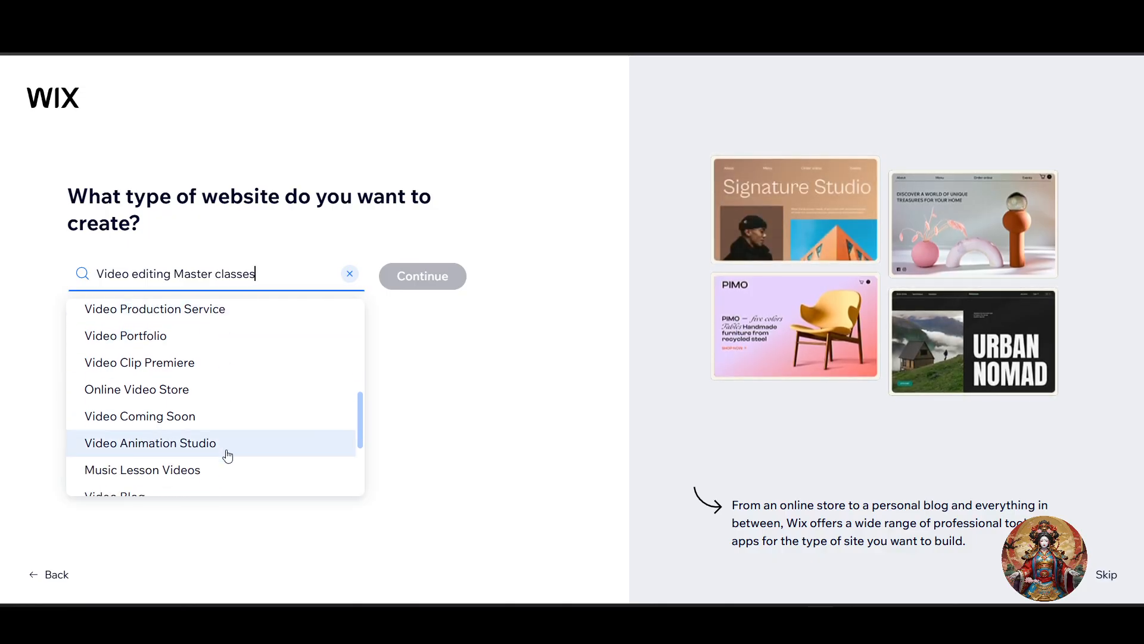
{"action": "key", "text": "ctrl+a"}
{"action": "type", "text": "Video Animation Studio"}
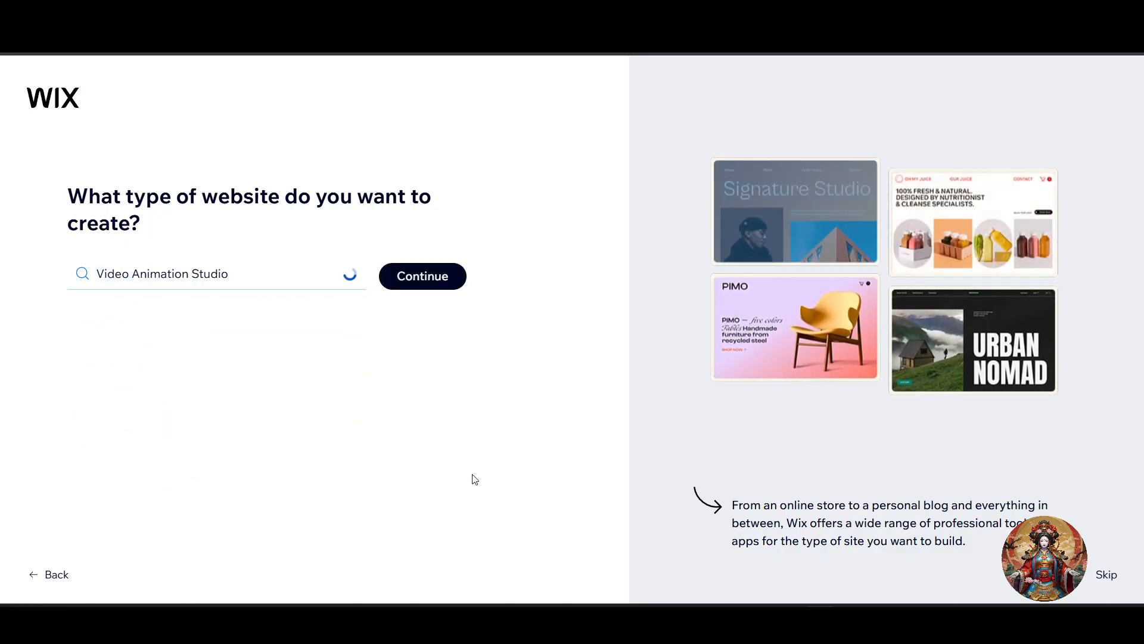
{"action": "left_click", "coordinate": [448, 276]}
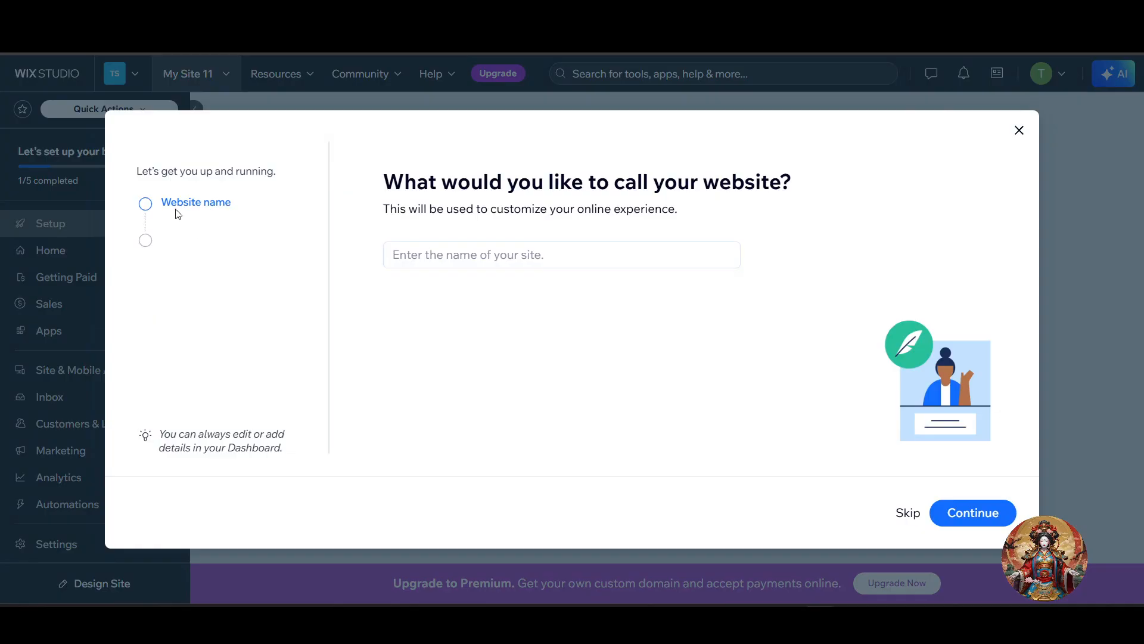
Step: Name the website MakerAnimation and continue to the site goals
{"action": "left_click", "coordinate": [476, 249]}
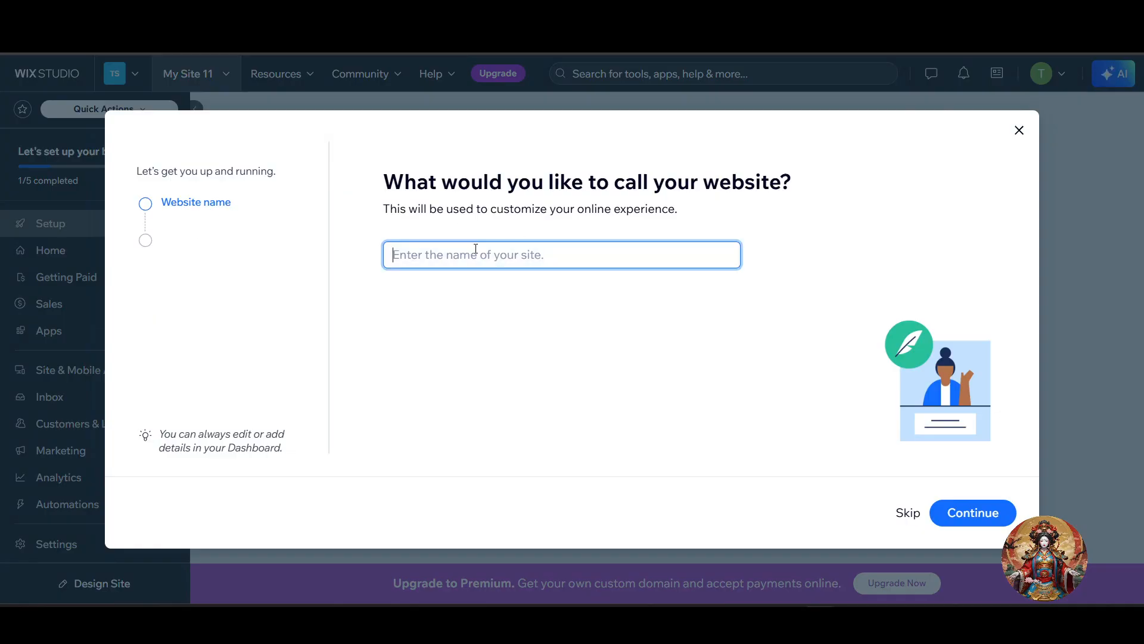
{"action": "type", "text": "Maker"}
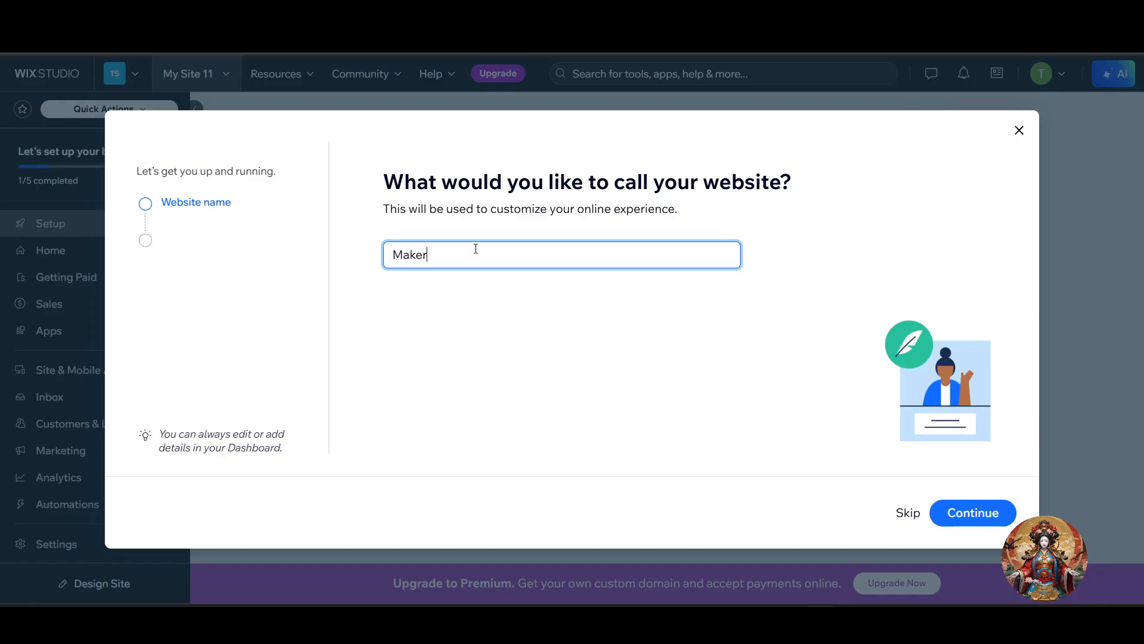
{"action": "type", "text": "Animation"}
{"action": "left_click", "coordinate": [973, 512]}
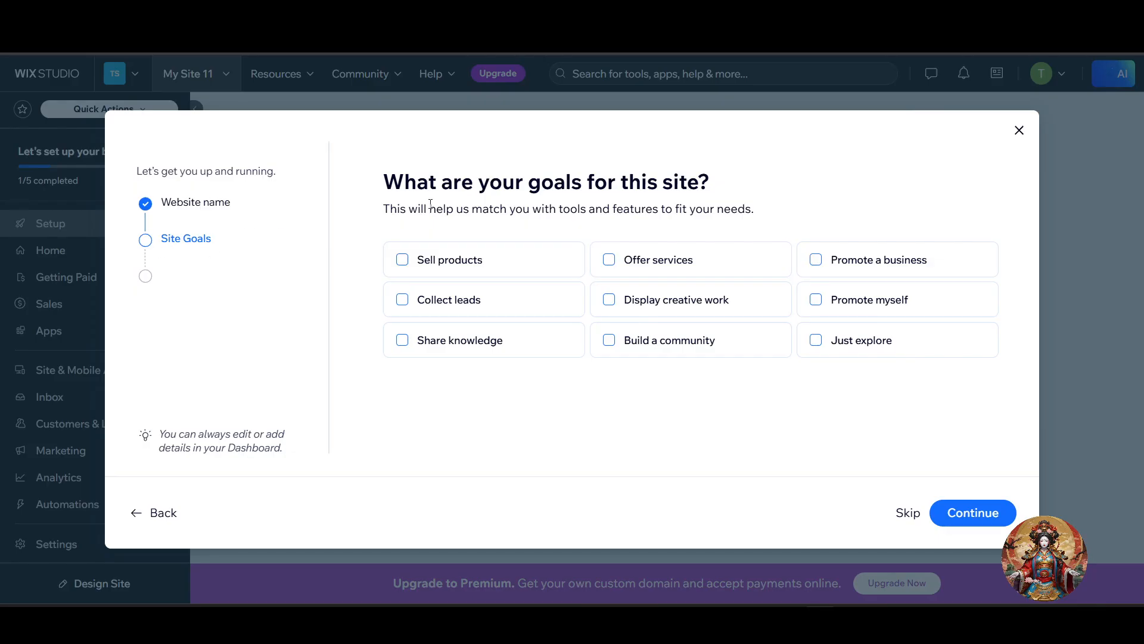
Step: Set the site goals to Offer services, Promote a business and Build a community, and continue
{"action": "left_click_drag", "start_coordinate": [383, 193], "coordinate": [748, 181]}
{"action": "left_click", "coordinate": [629, 269]}
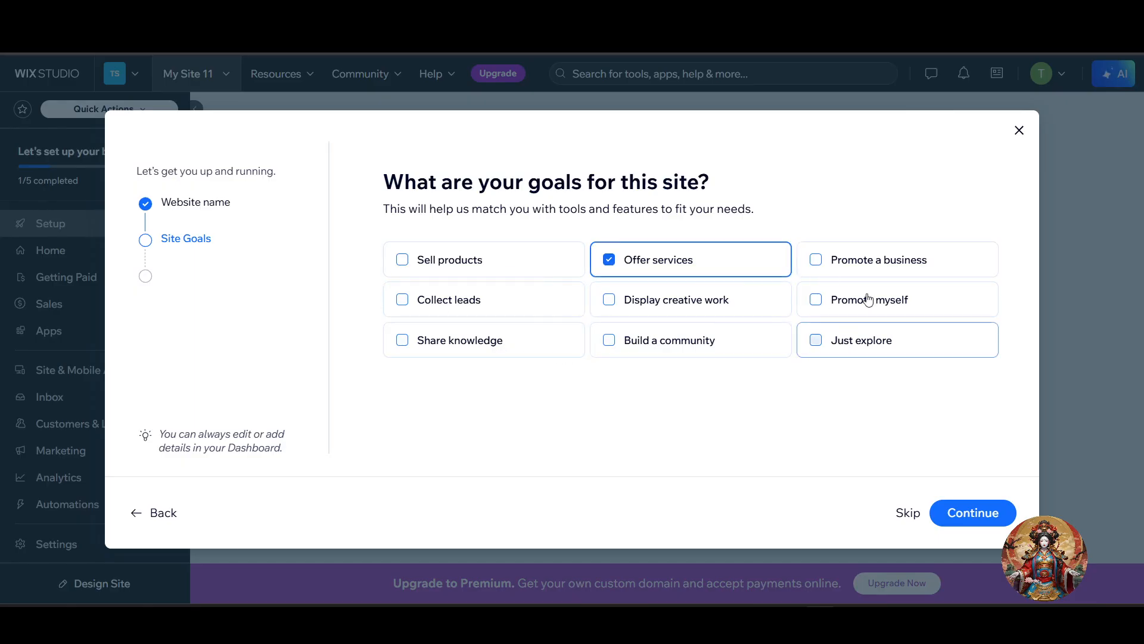
{"action": "left_click", "coordinate": [867, 259]}
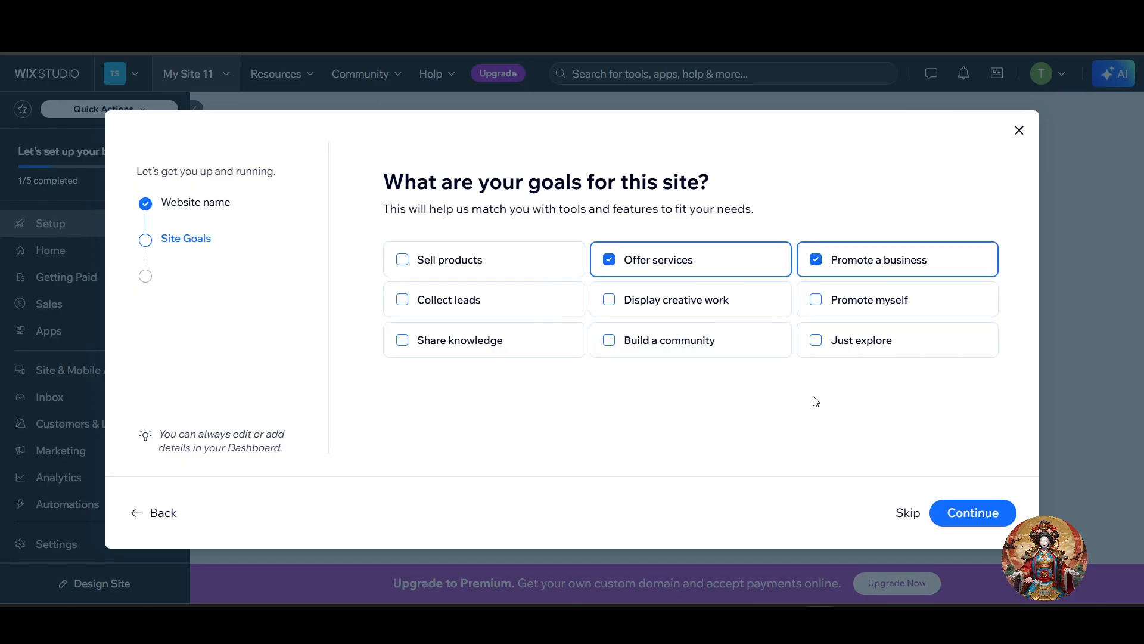
{"action": "left_click", "coordinate": [679, 349]}
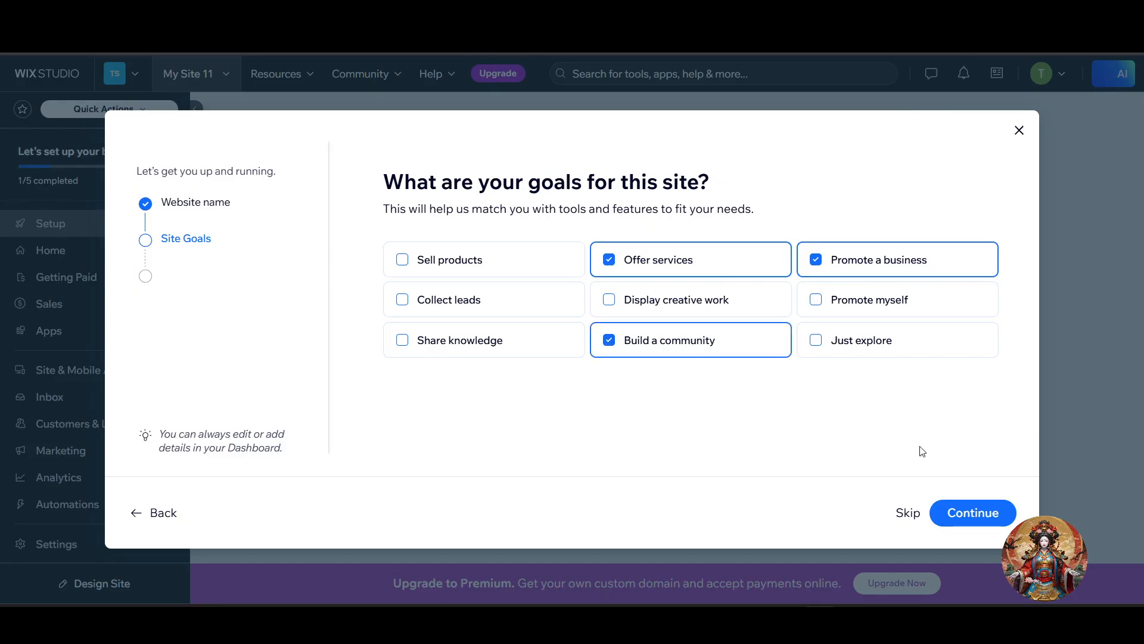
{"action": "left_click", "coordinate": [994, 519]}
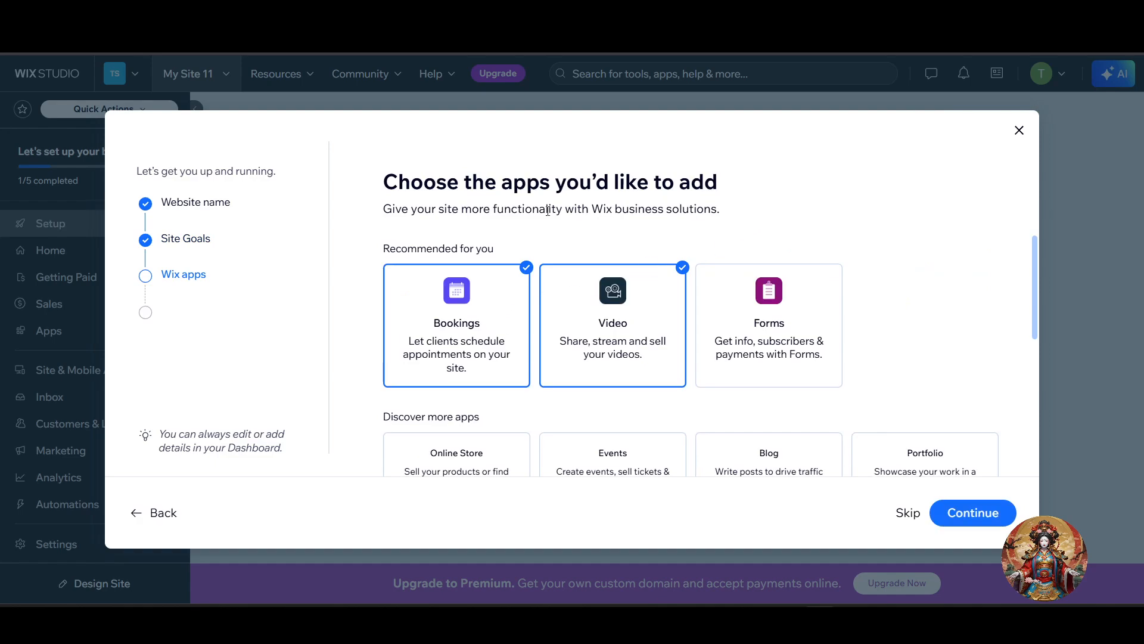
Step: Review the available apps, keep Bookings and Video selected, and finish the setup by continuing to the dashboard
{"action": "left_click_drag", "start_coordinate": [384, 186], "coordinate": [725, 191]}
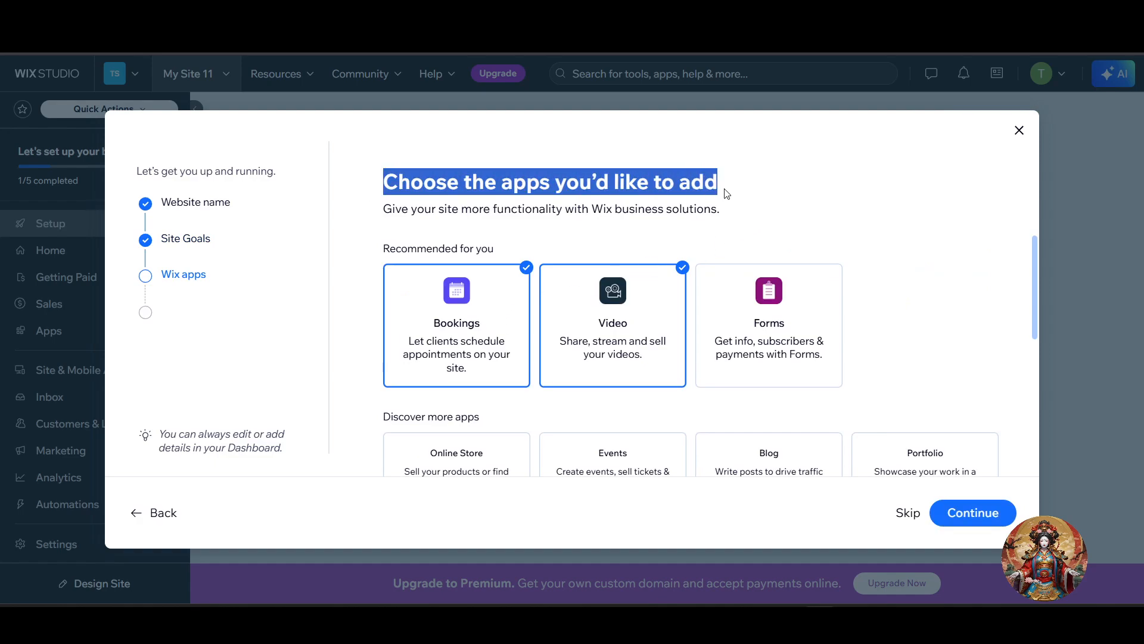
{"action": "left_click", "coordinate": [784, 210]}
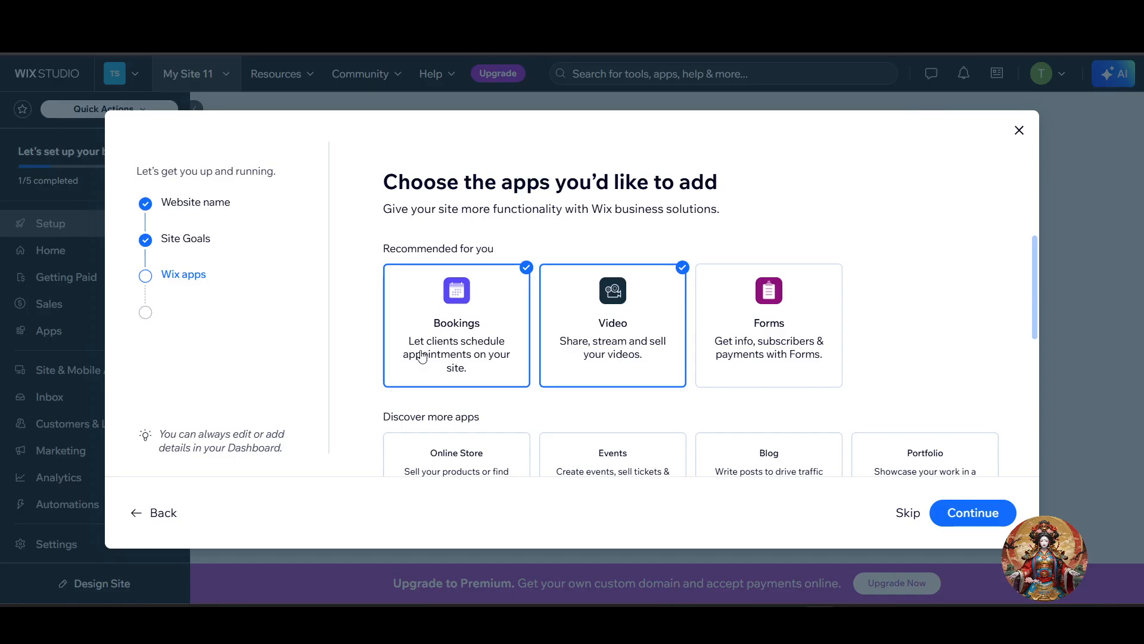
{"action": "scroll", "coordinate": [453, 309], "scroll_direction": "down", "scroll_amount": 5}
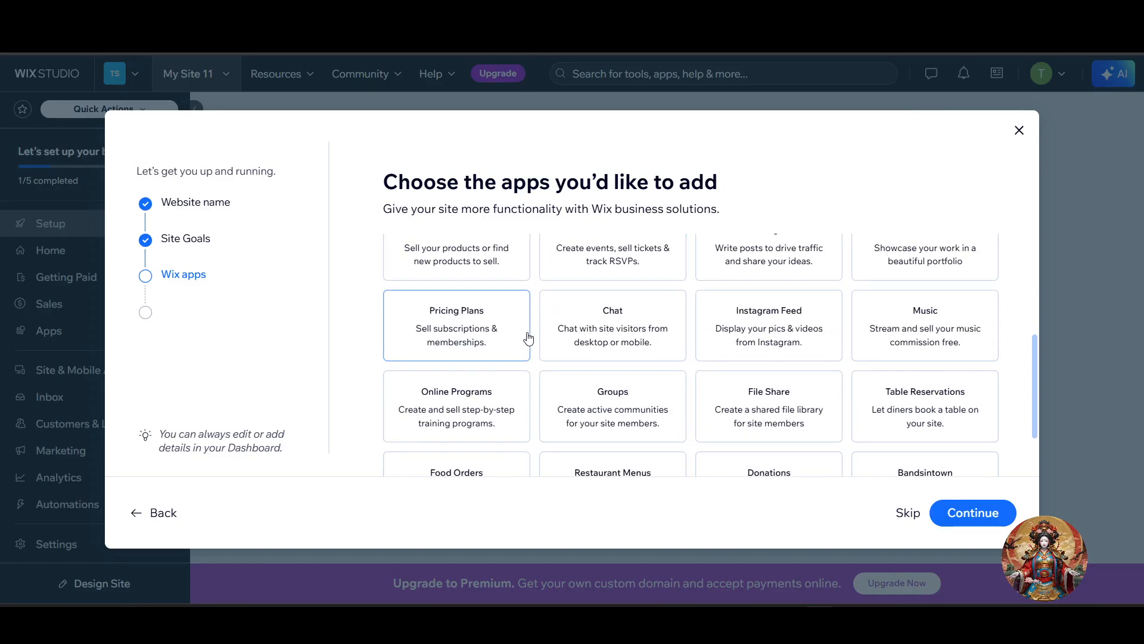
{"action": "scroll", "coordinate": [454, 320], "scroll_direction": "up", "scroll_amount": 5}
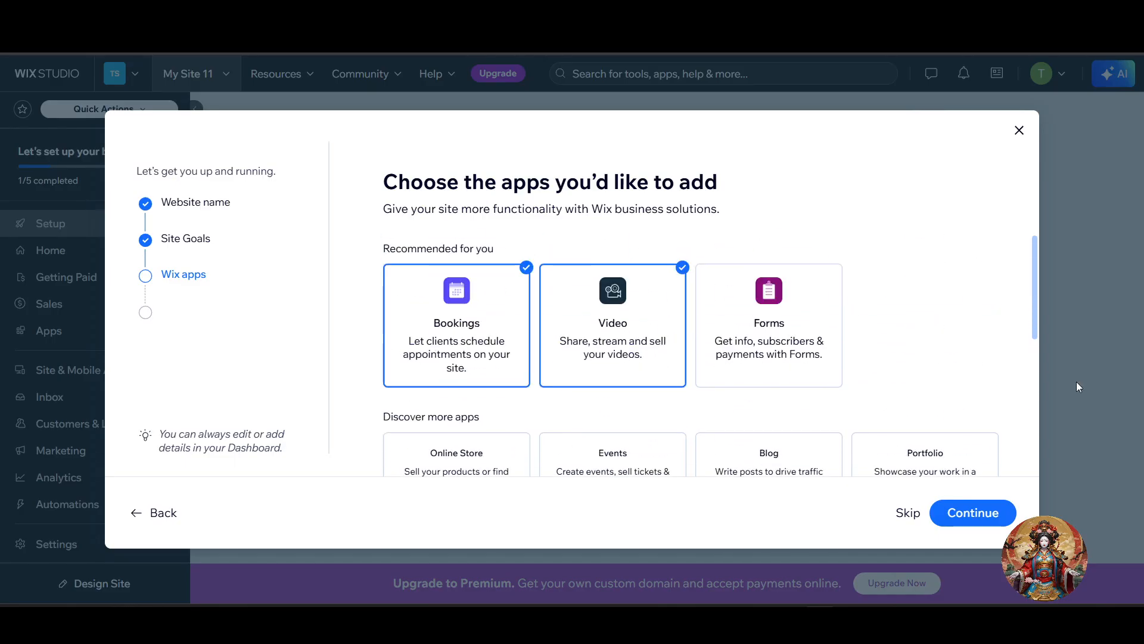
{"action": "left_click", "coordinate": [1001, 512]}
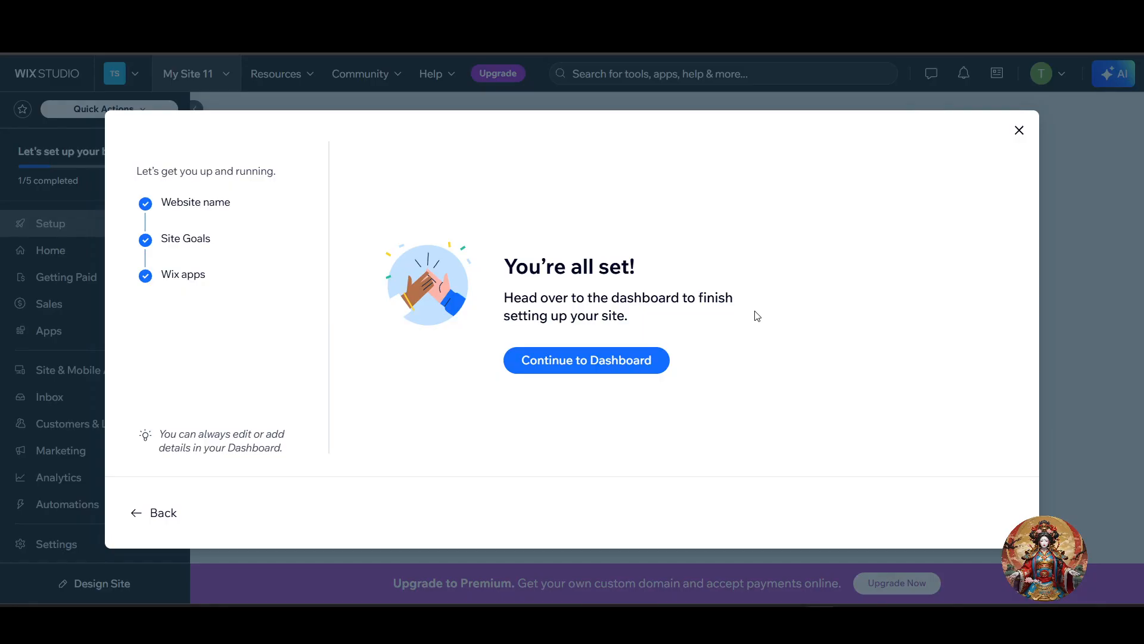
{"action": "left_click", "coordinate": [612, 372]}
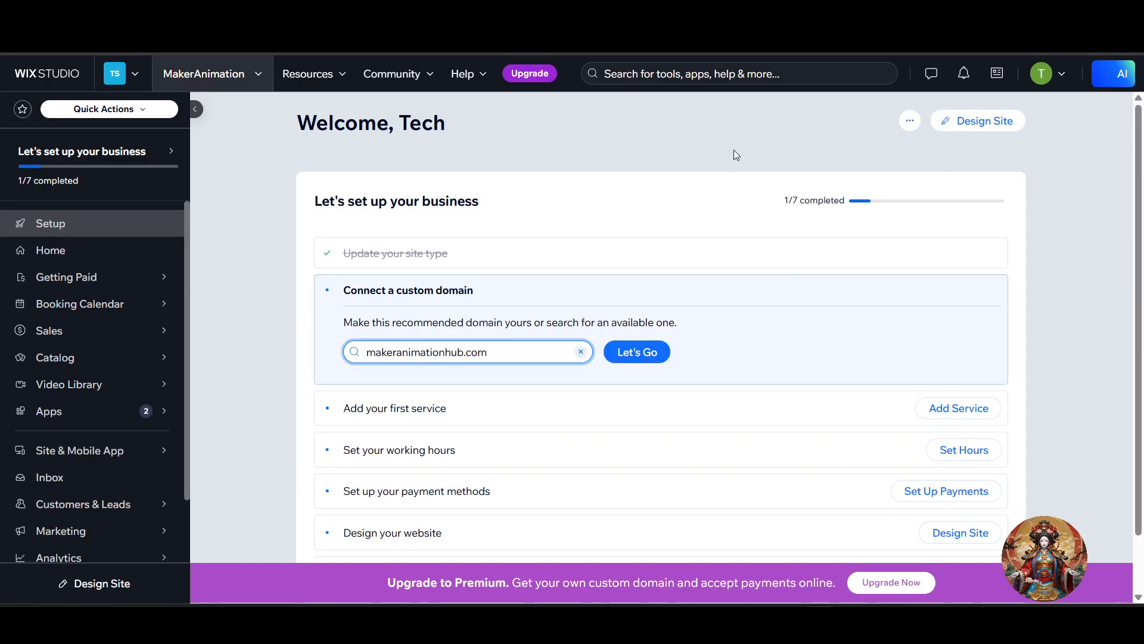
Step: Start designing the site, review the generated site brief and design preview, and continue with that design
{"action": "left_click", "coordinate": [1005, 126]}
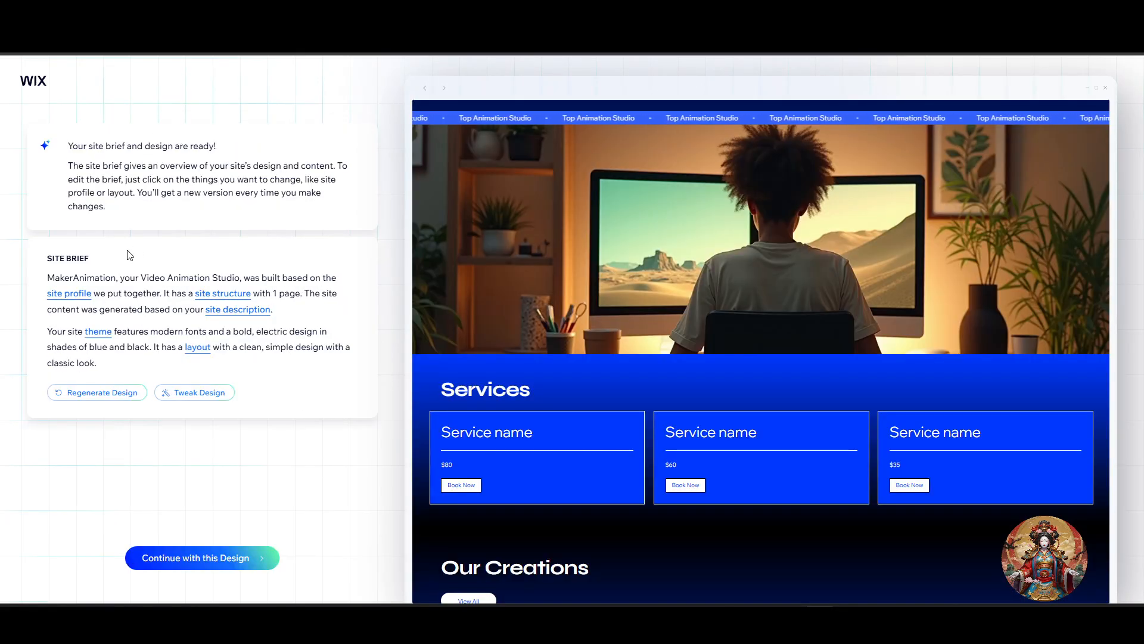
{"action": "scroll", "coordinate": [504, 315], "scroll_direction": "up", "scroll_amount": 3}
{"action": "scroll", "coordinate": [503, 316], "scroll_direction": "up", "scroll_amount": 1}
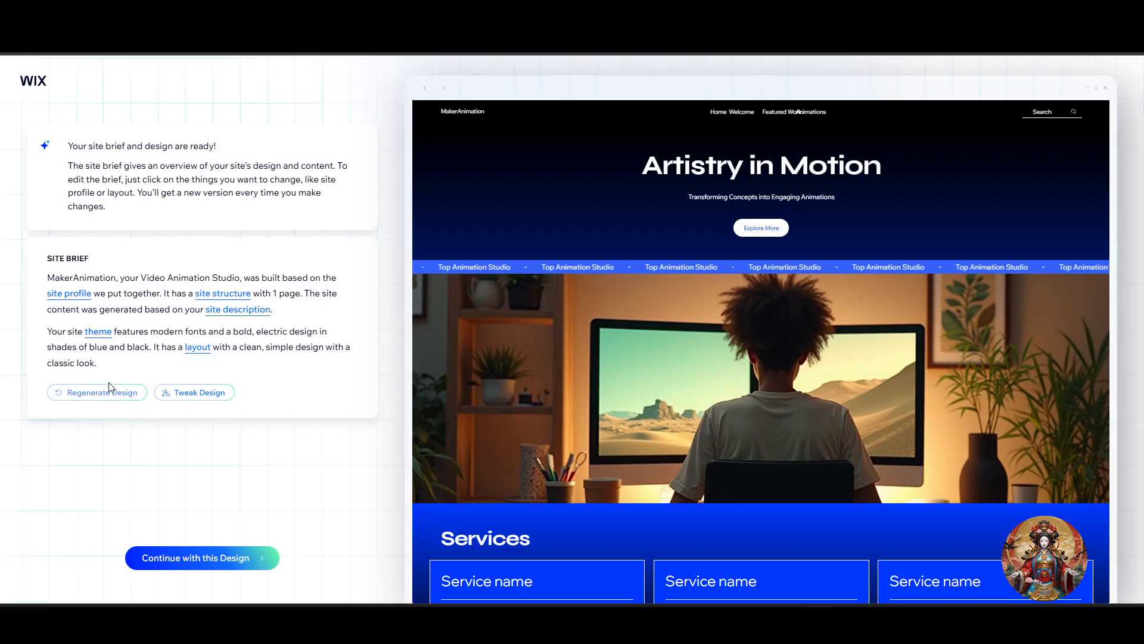
{"action": "left_click", "coordinate": [222, 560]}
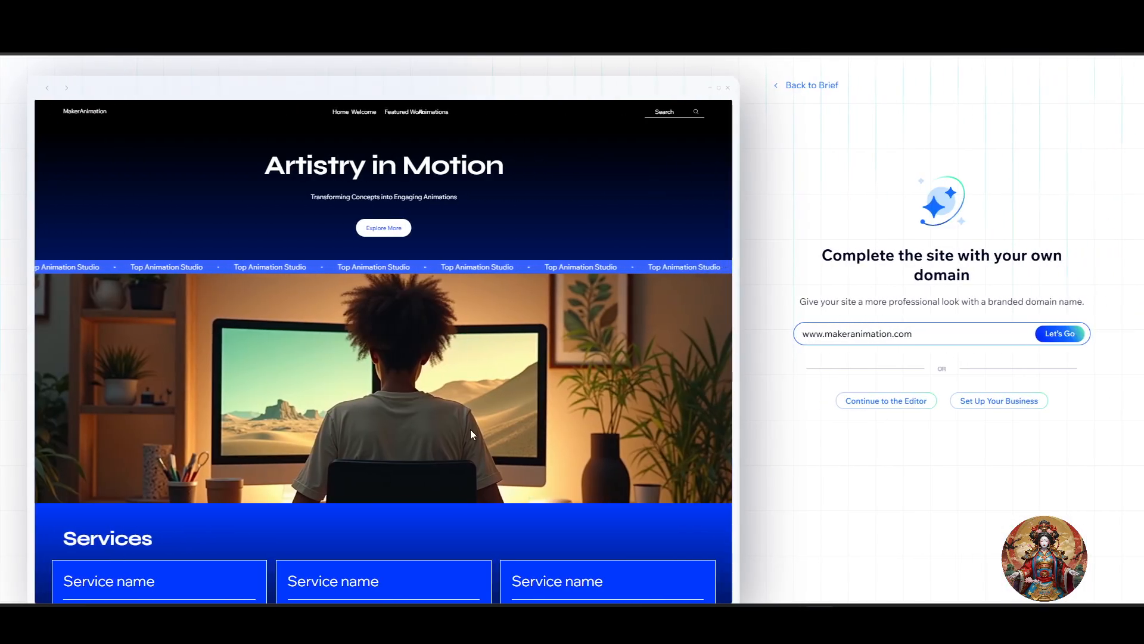
Step: Review the design preview, continue to the editor without connecting a domain, and look through the home page's sections
{"action": "scroll", "coordinate": [384, 357], "scroll_direction": "down", "scroll_amount": 5}
{"action": "scroll", "coordinate": [384, 352], "scroll_direction": "down", "scroll_amount": 3}
{"action": "scroll", "coordinate": [488, 417], "scroll_direction": "up", "scroll_amount": 4}
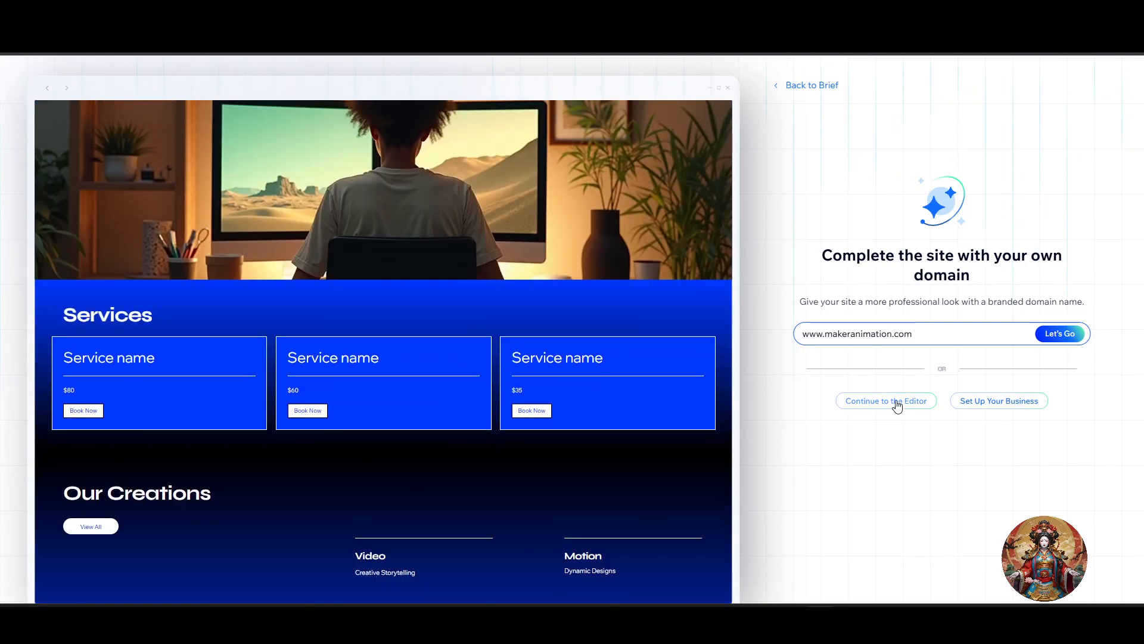
{"action": "left_click", "coordinate": [897, 406]}
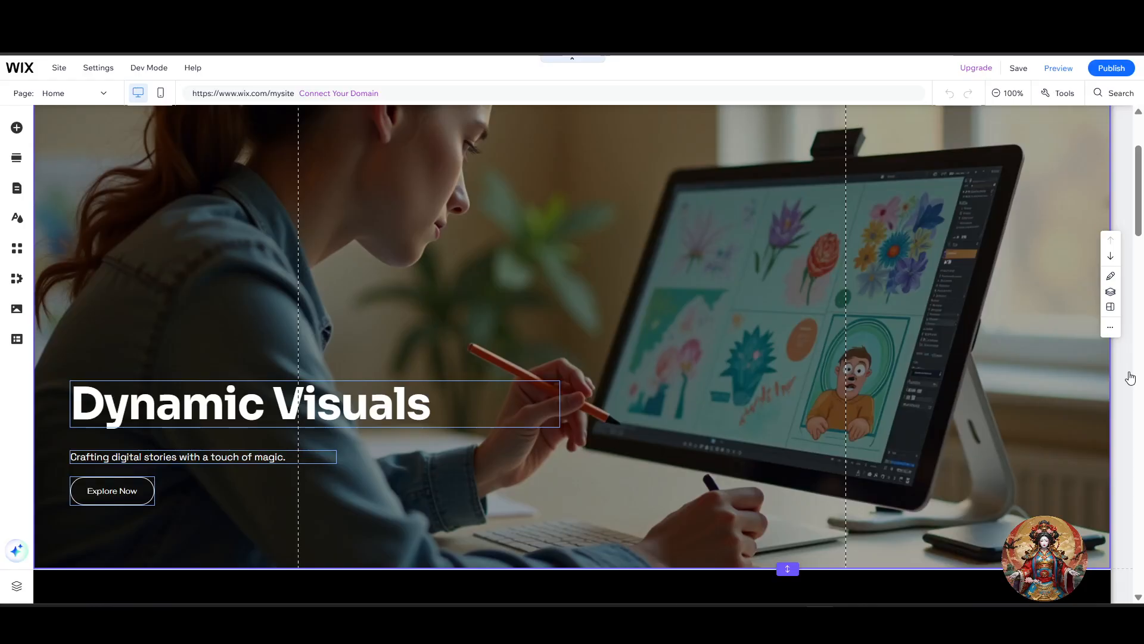
{"action": "scroll", "coordinate": [615, 348], "scroll_direction": "down", "scroll_amount": 6}
{"action": "scroll", "coordinate": [591, 359], "scroll_direction": "down", "scroll_amount": 10}
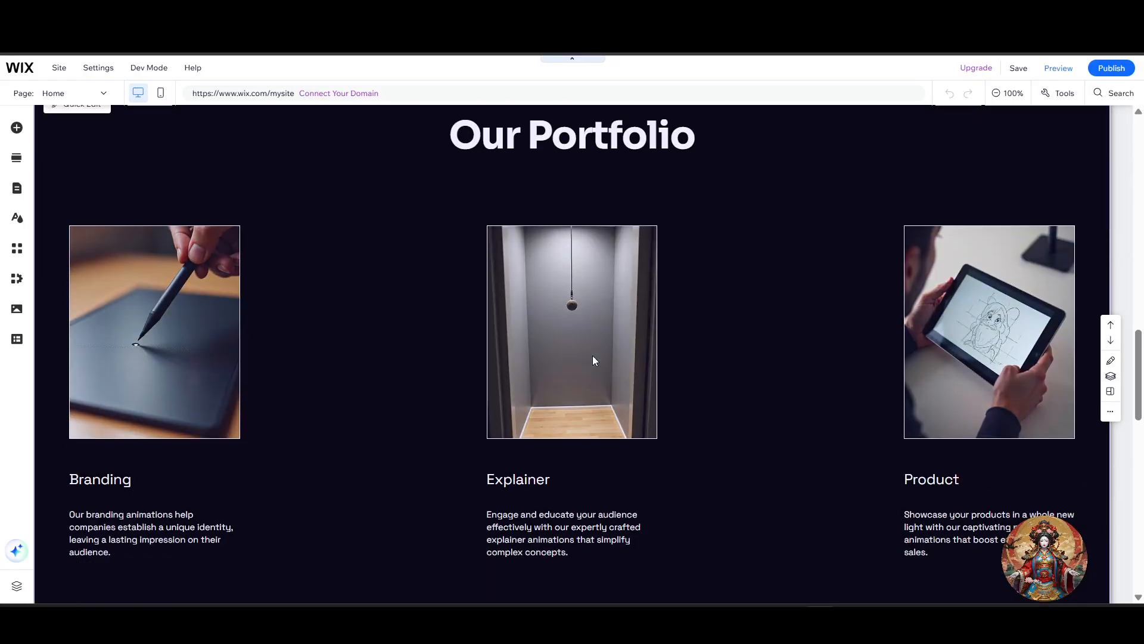
{"action": "scroll", "coordinate": [600, 354], "scroll_direction": "up", "scroll_amount": 14}
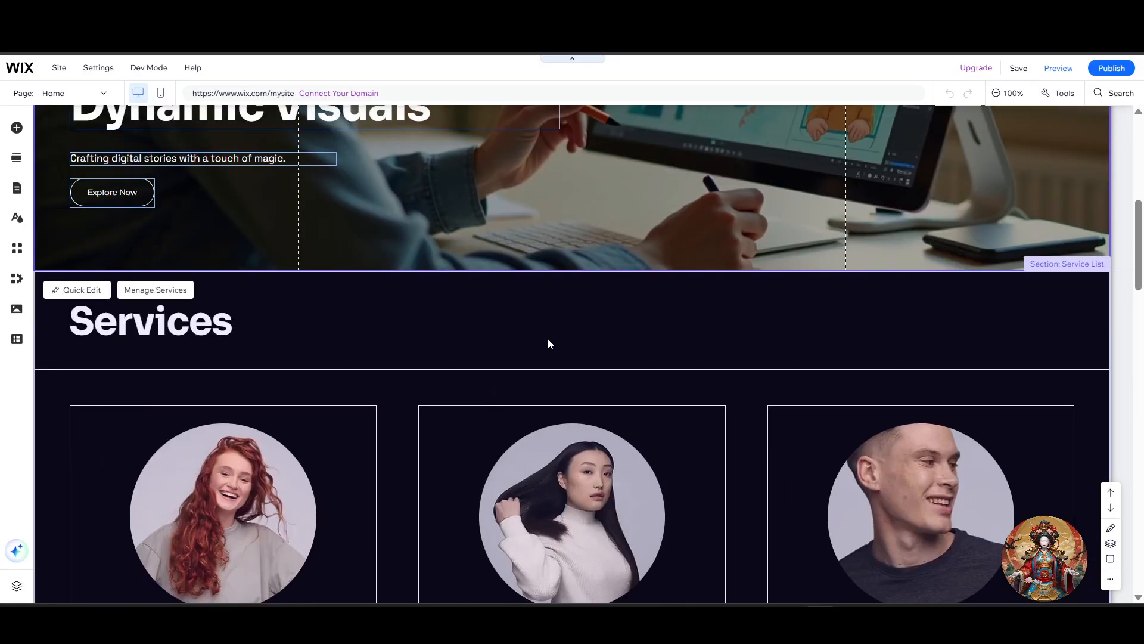
Step: Look through the home page's sections down to Explore, and inspect the welcome section's background strip and Dynamic Visuals heading
{"action": "scroll", "coordinate": [564, 355], "scroll_direction": "down", "scroll_amount": 5}
{"action": "scroll", "coordinate": [589, 371], "scroll_direction": "down", "scroll_amount": 13}
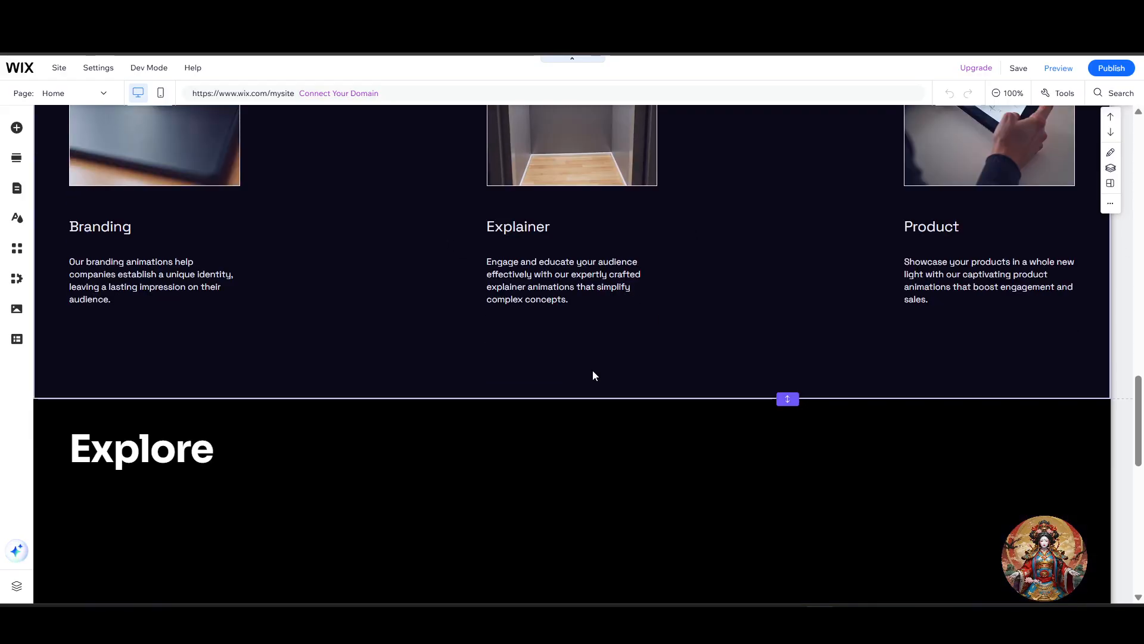
{"action": "scroll", "coordinate": [592, 369], "scroll_direction": "up", "scroll_amount": 7}
{"action": "scroll", "coordinate": [592, 374], "scroll_direction": "up", "scroll_amount": 10}
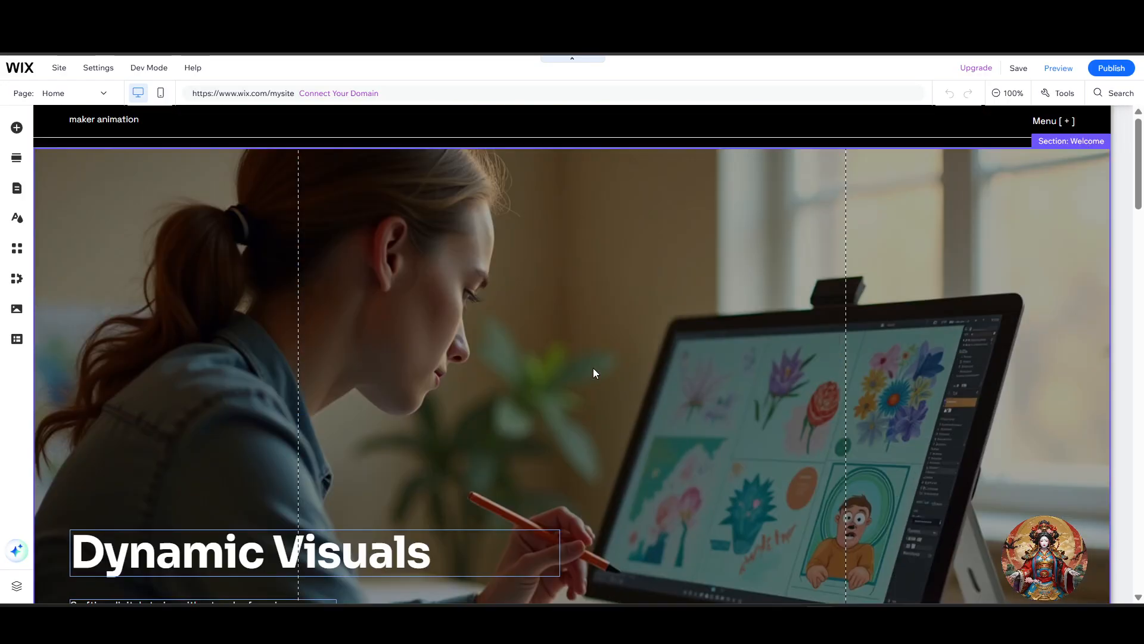
{"action": "scroll", "coordinate": [593, 374], "scroll_direction": "down", "scroll_amount": 3}
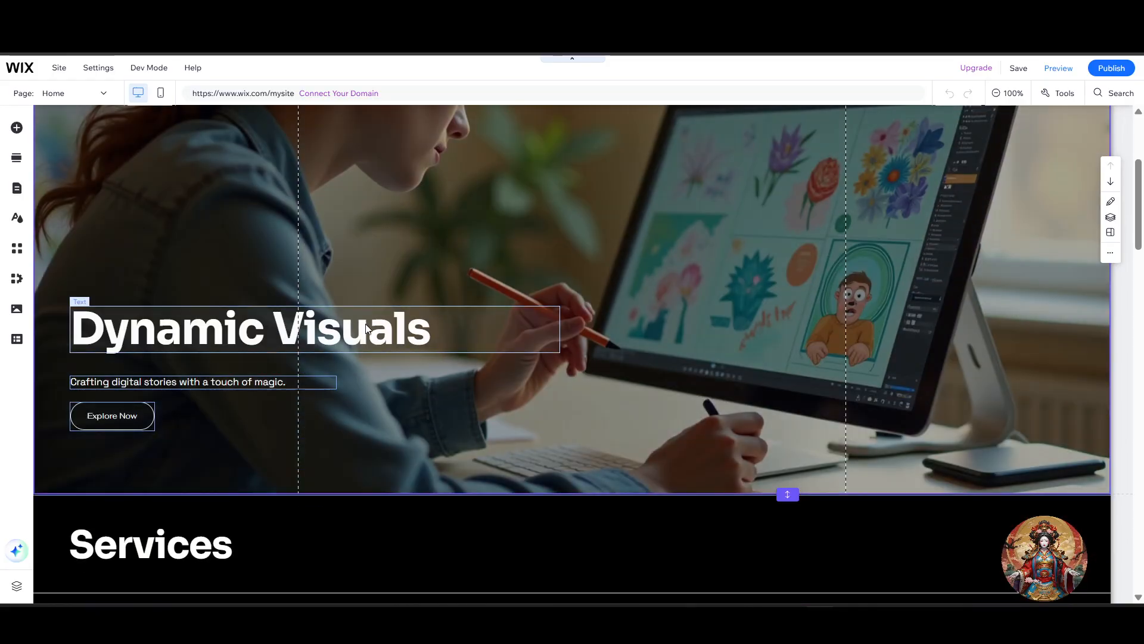
{"action": "double_click", "coordinate": [334, 331]}
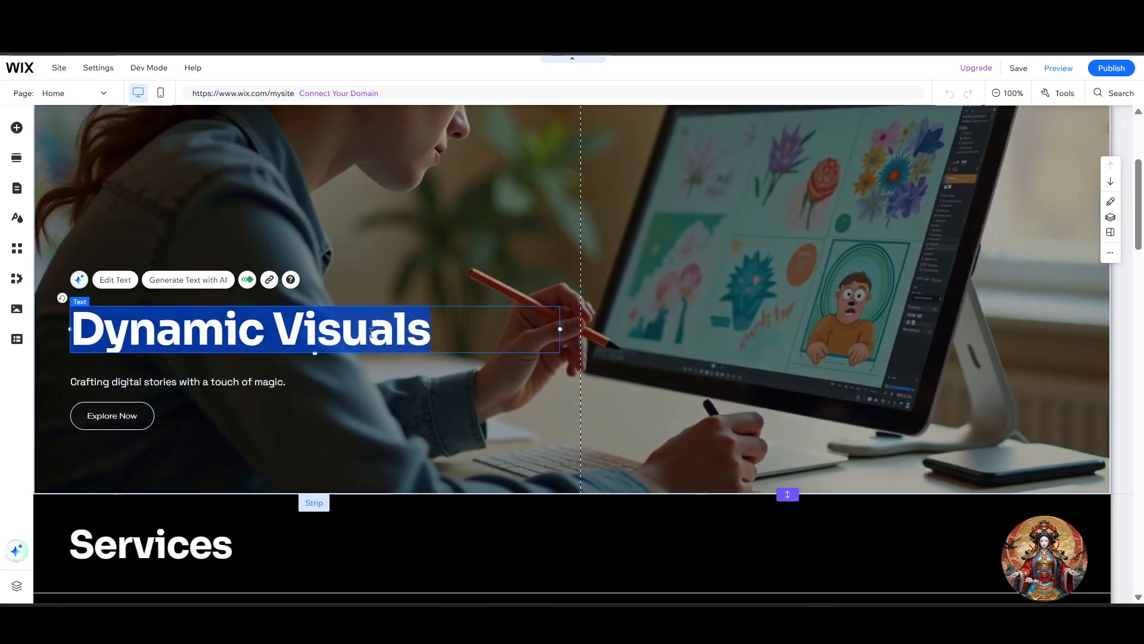
{"action": "left_click", "coordinate": [462, 289]}
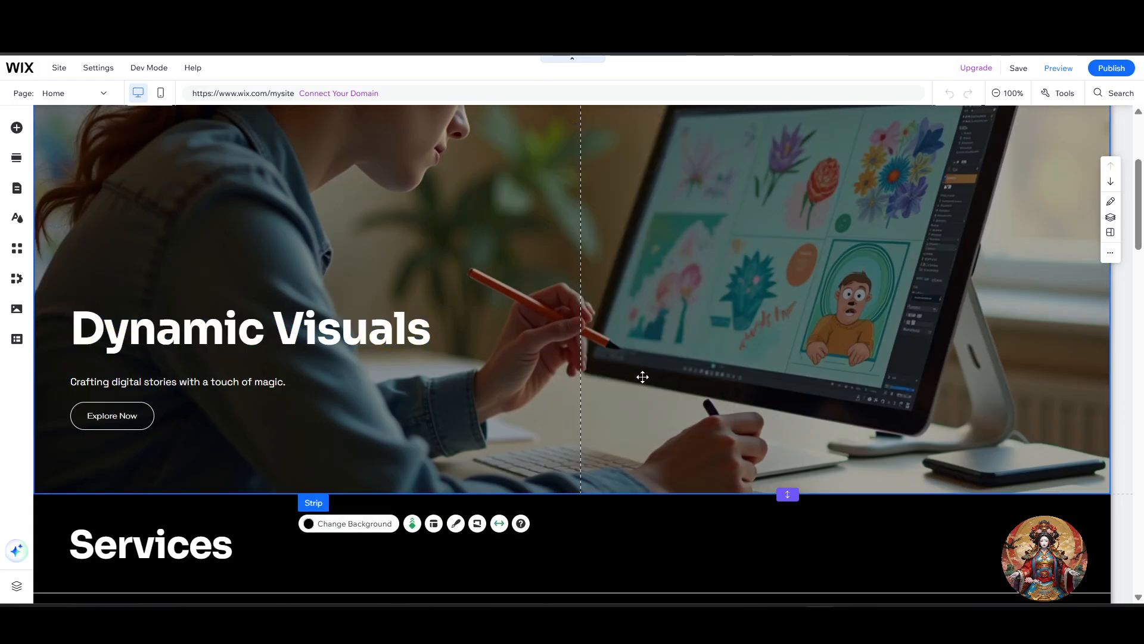
{"action": "scroll", "coordinate": [643, 376], "scroll_direction": "up", "scroll_amount": 3}
{"action": "left_click", "coordinate": [324, 481]}
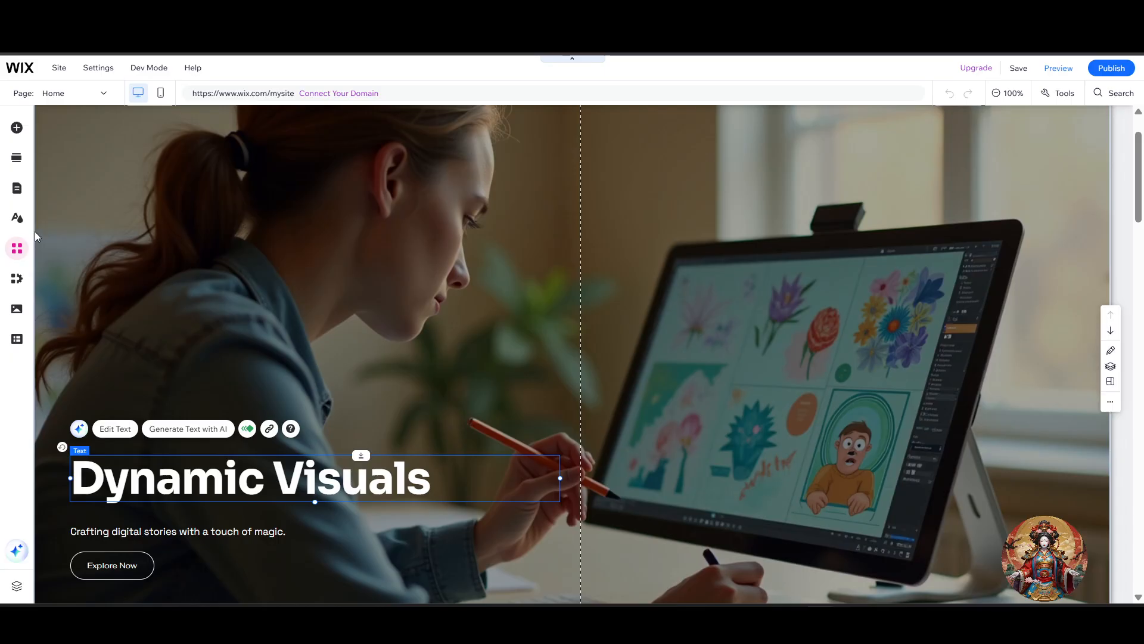
Step: Search the app market for "wix booking", check the Wix Bookings page, and return to the editor without giving feedback
{"action": "left_click", "coordinate": [17, 247]}
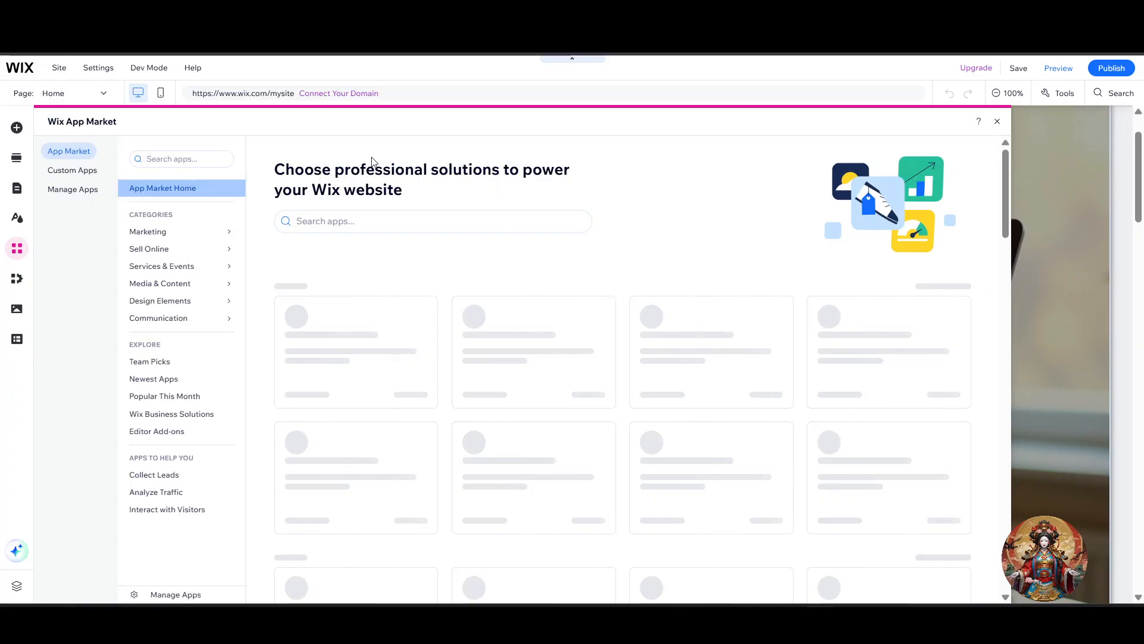
{"action": "left_click", "coordinate": [306, 221]}
{"action": "type", "text": "wix booking"}
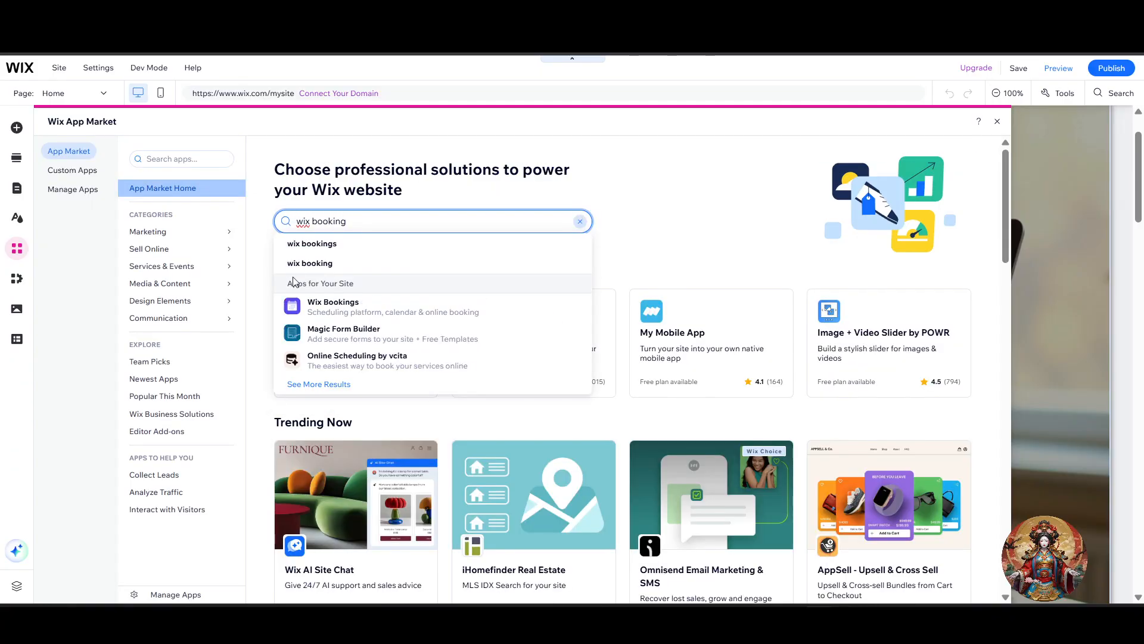
{"action": "left_click", "coordinate": [356, 305]}
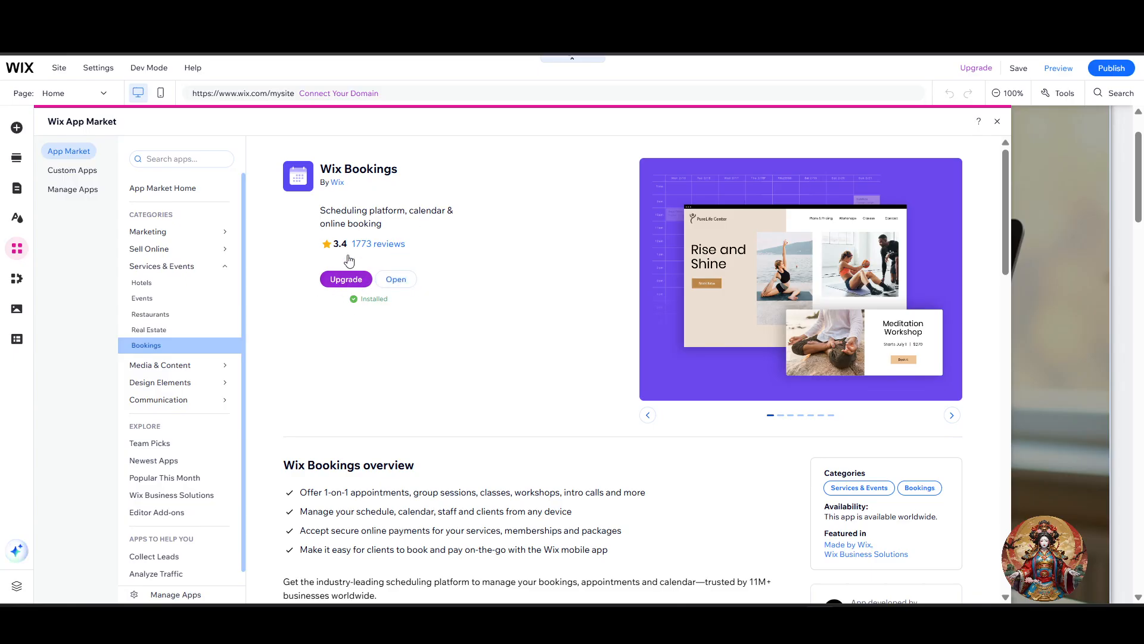
{"action": "left_click", "coordinate": [997, 123]}
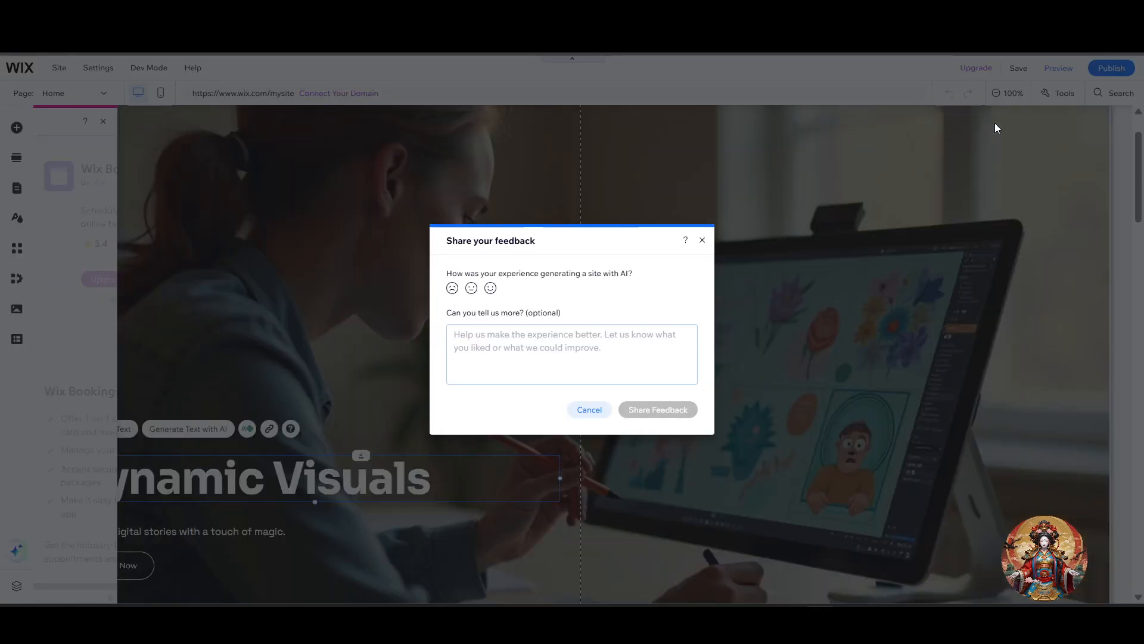
{"action": "left_click", "coordinate": [586, 412]}
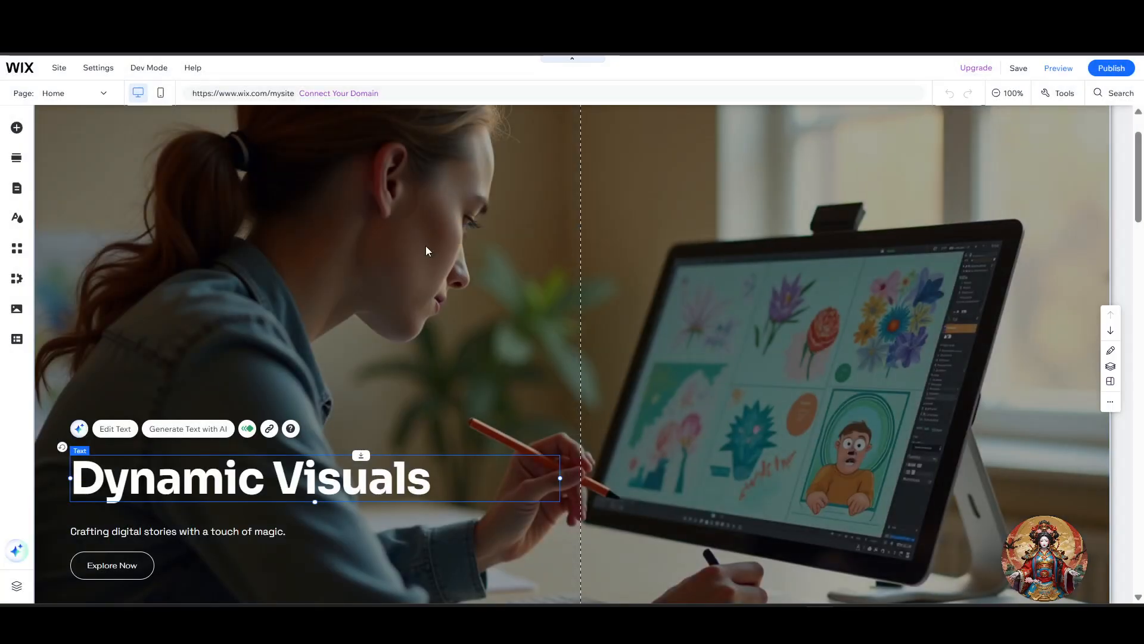
Step: Save the site on a free Wix.com domain with the address ending maker-animation, and go to the site's dashboard
{"action": "left_click", "coordinate": [1018, 68]}
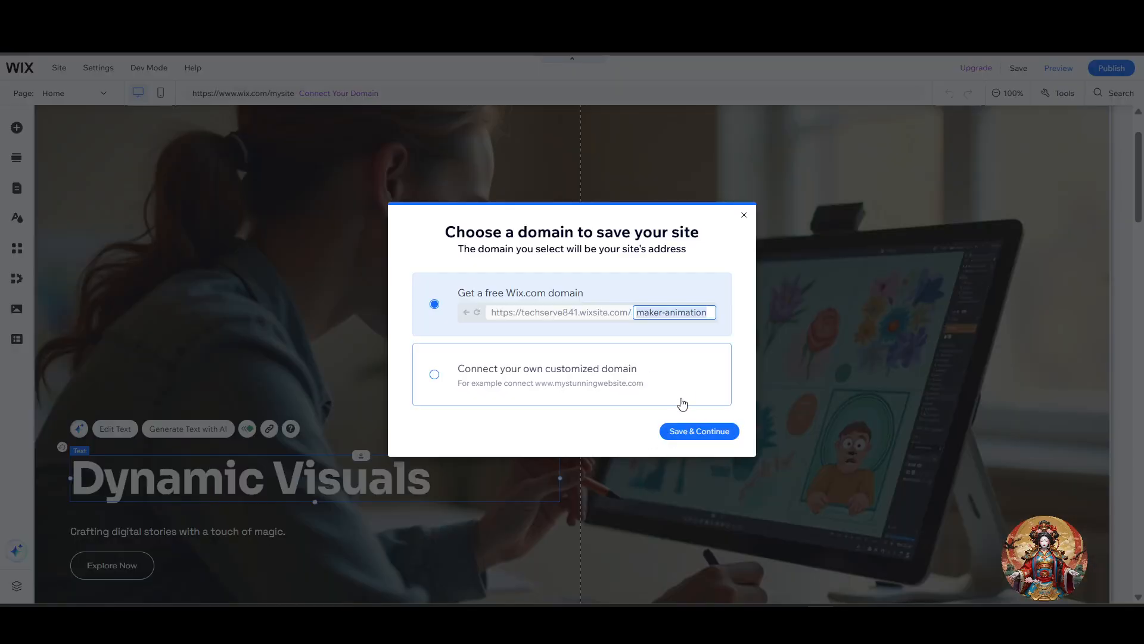
{"action": "left_click", "coordinate": [698, 431]}
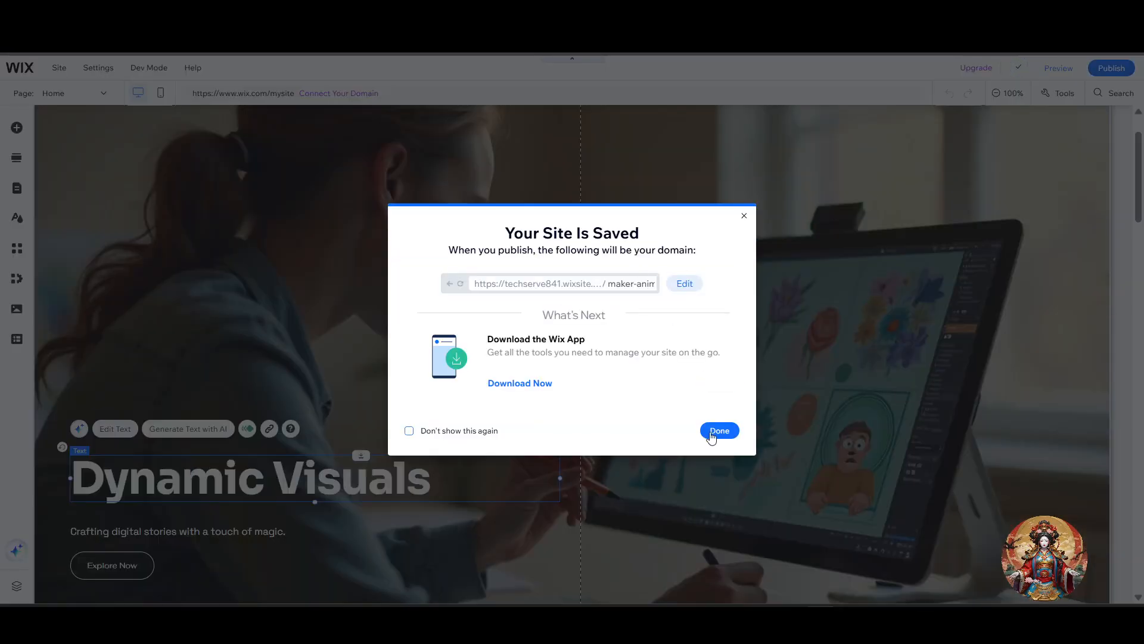
{"action": "left_click", "coordinate": [718, 430]}
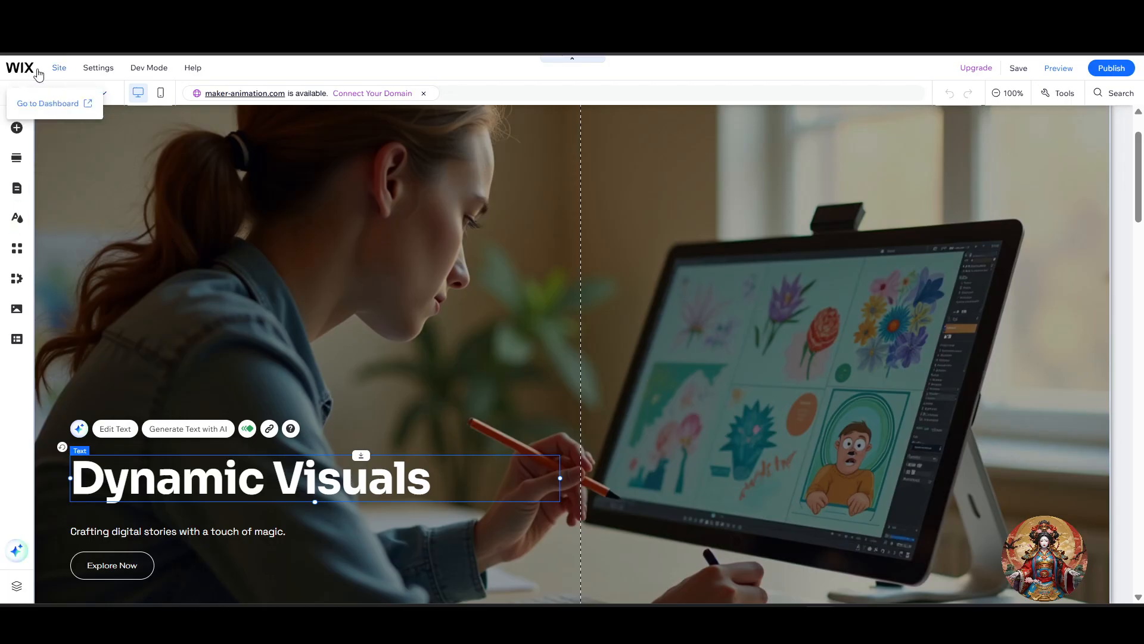
{"action": "left_click", "coordinate": [39, 105]}
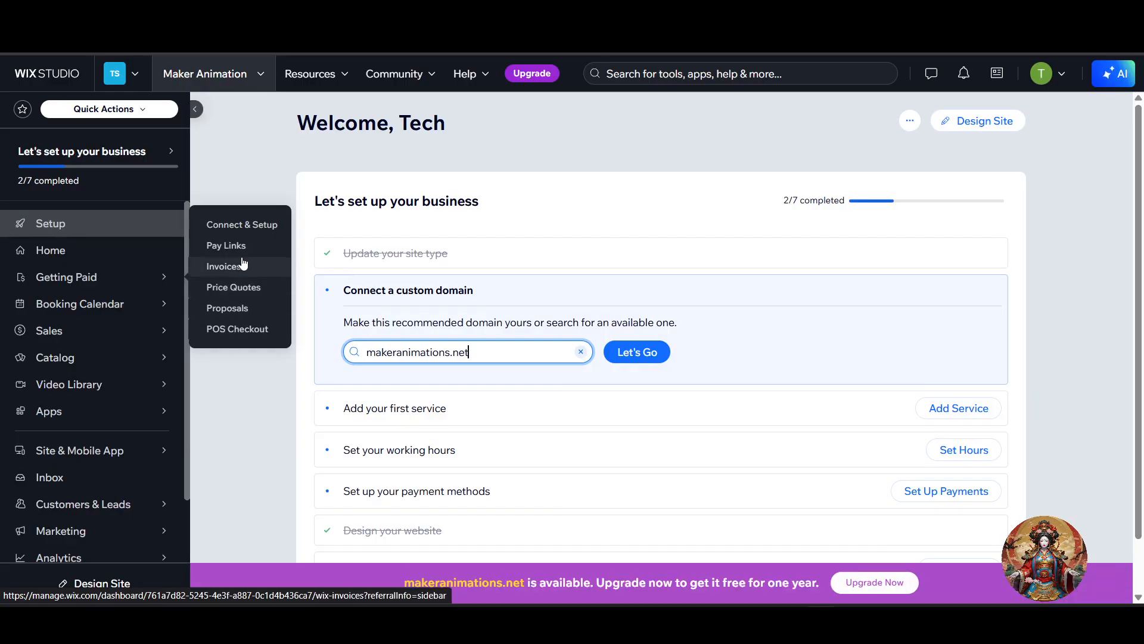
Step: Open the catalog's booking services, review the suggested service templates, and start a new appointment service from scratch
{"action": "mouse_move", "coordinate": [132, 311]}
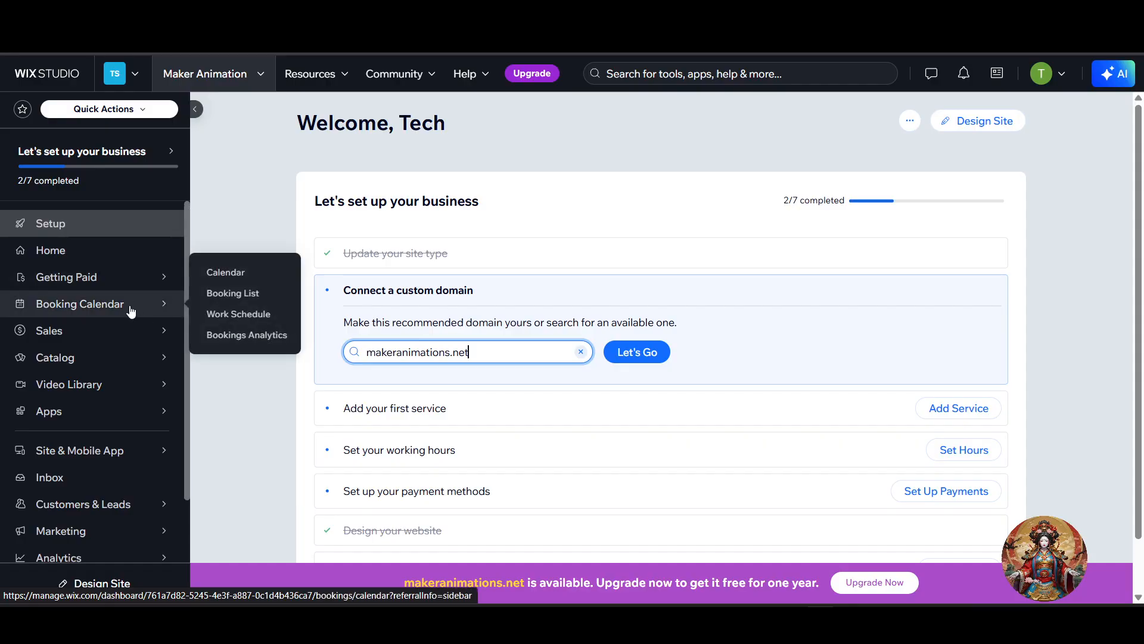
{"action": "mouse_move", "coordinate": [100, 358]}
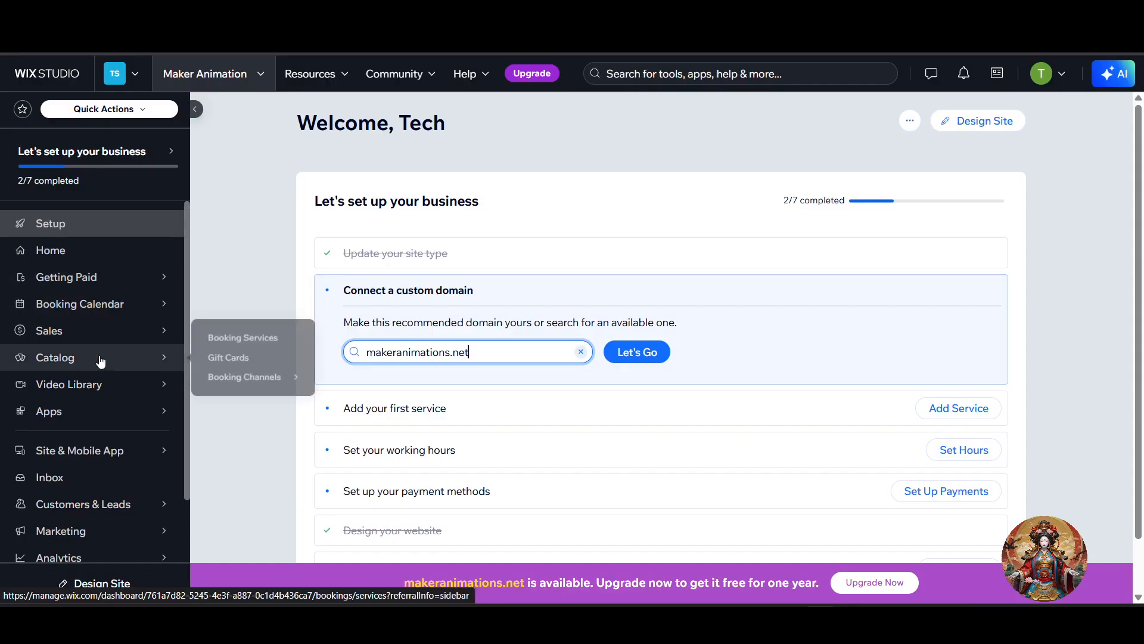
{"action": "left_click", "coordinate": [229, 342]}
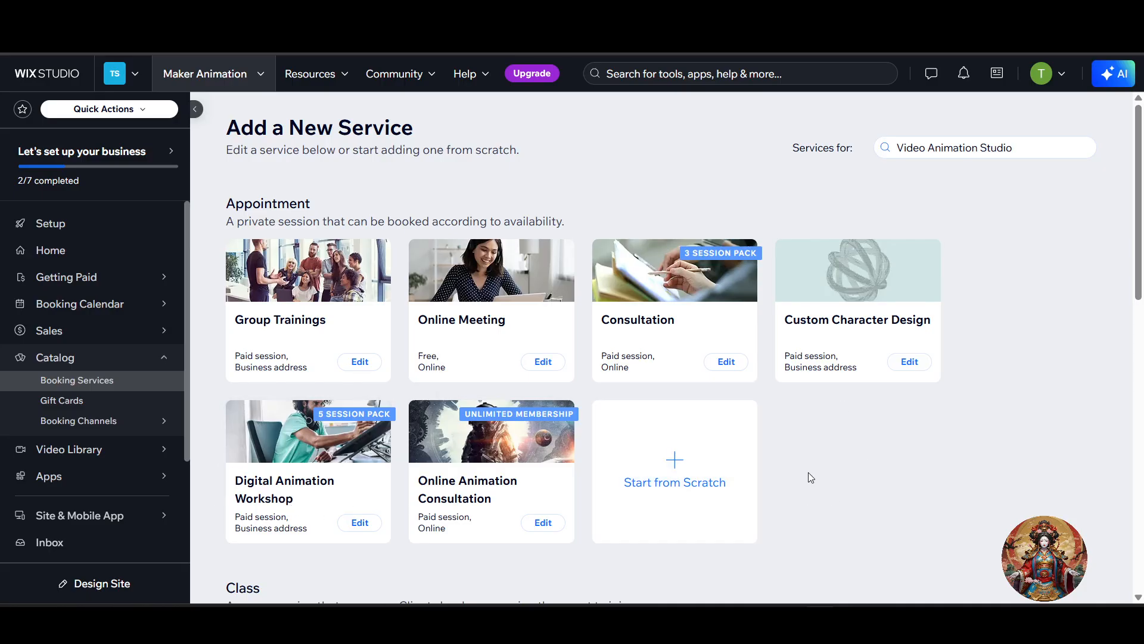
{"action": "scroll", "coordinate": [567, 549], "scroll_direction": "down", "scroll_amount": 4}
{"action": "scroll", "coordinate": [636, 344], "scroll_direction": "up", "scroll_amount": 3}
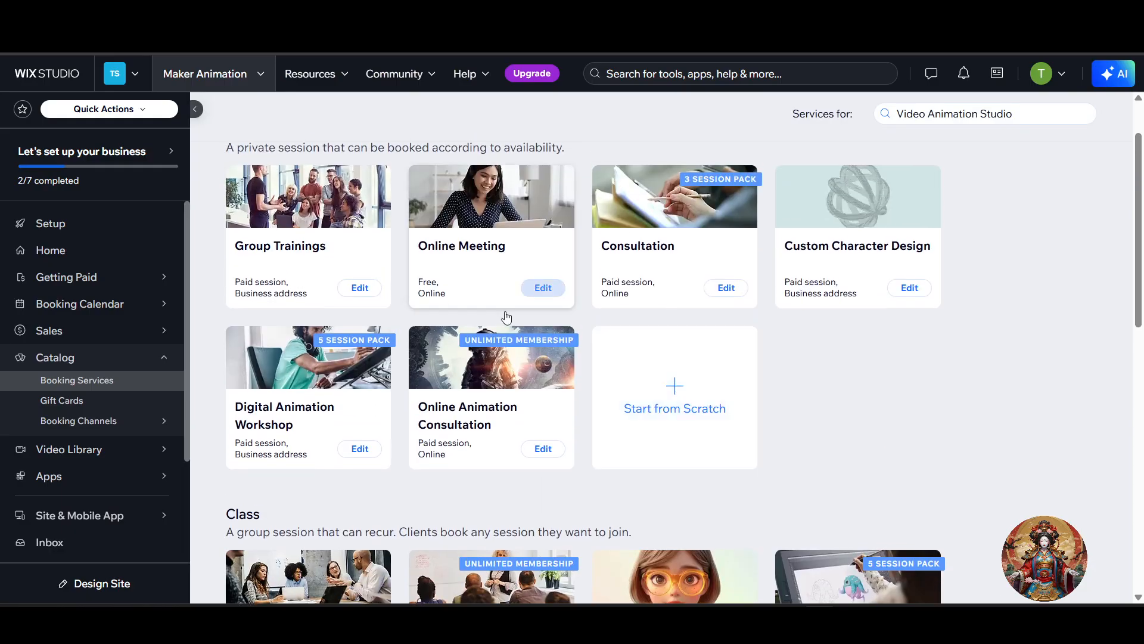
{"action": "scroll", "coordinate": [594, 427], "scroll_direction": "up", "scroll_amount": 2}
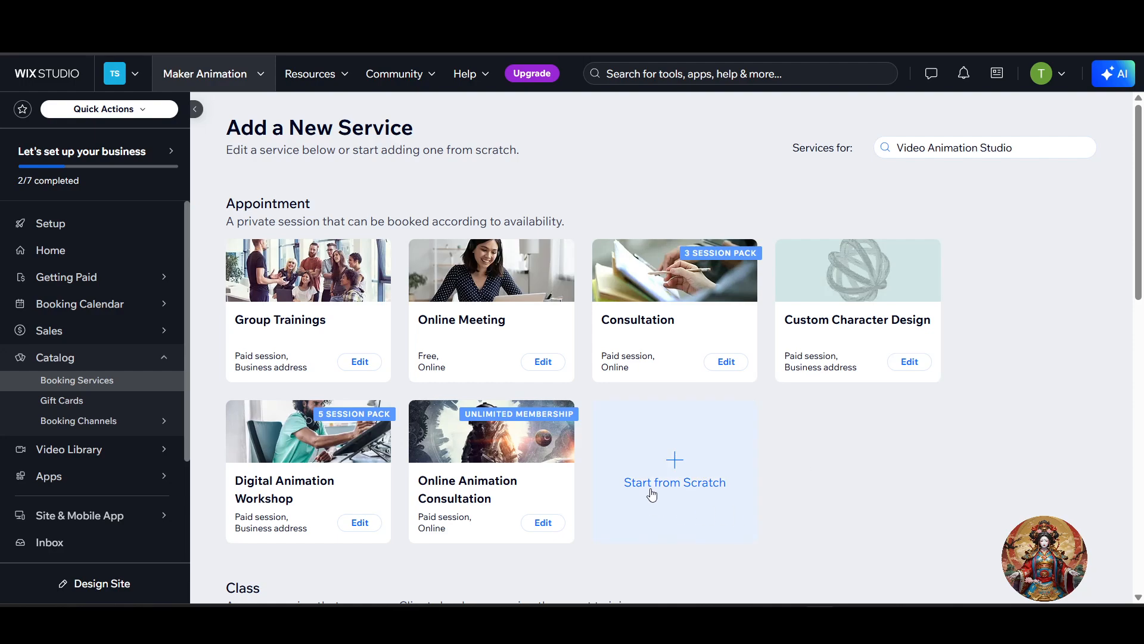
{"action": "left_click", "coordinate": [671, 465]}
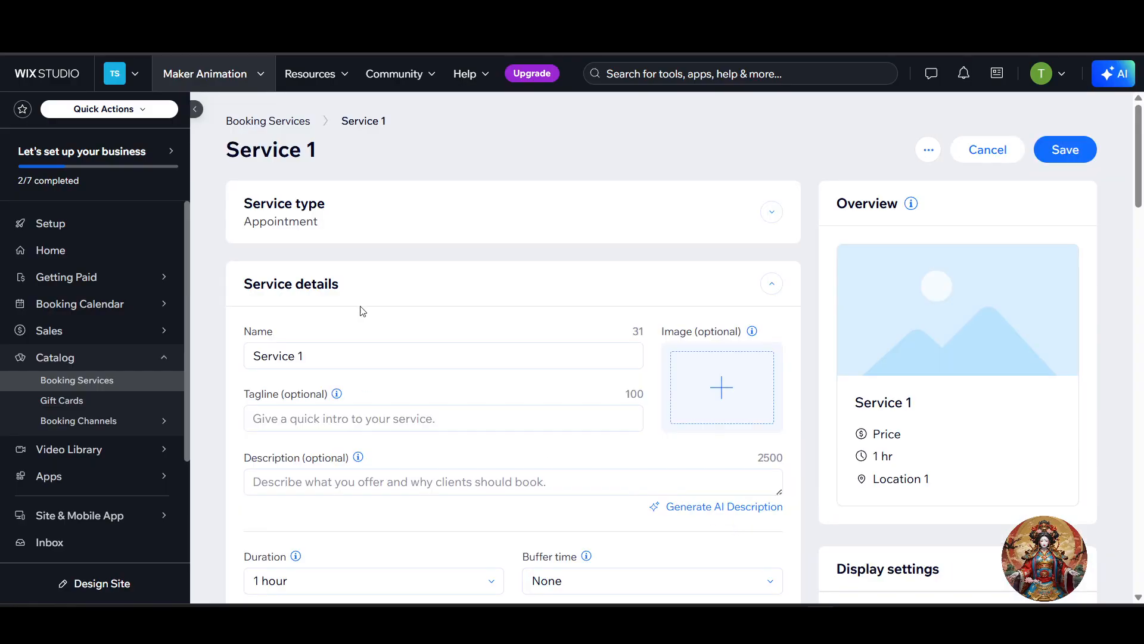
Step: Name the new service "Video Editing master class"
{"action": "triple_click", "coordinate": [327, 360]}
{"action": "key", "text": "BackSpace"}
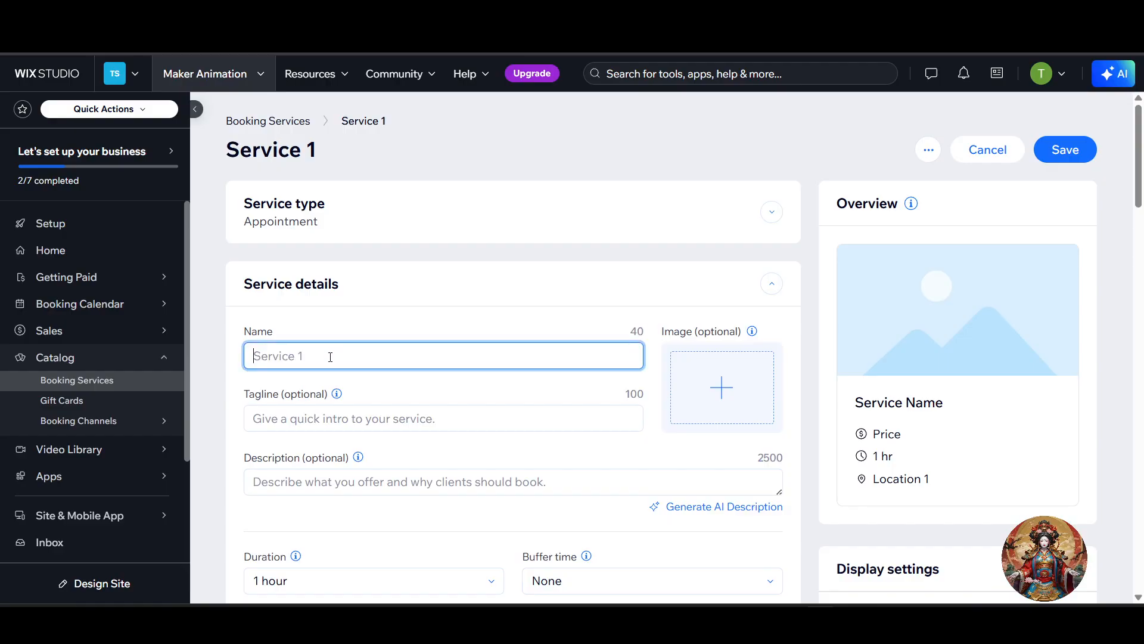
{"action": "type", "text": "V"}
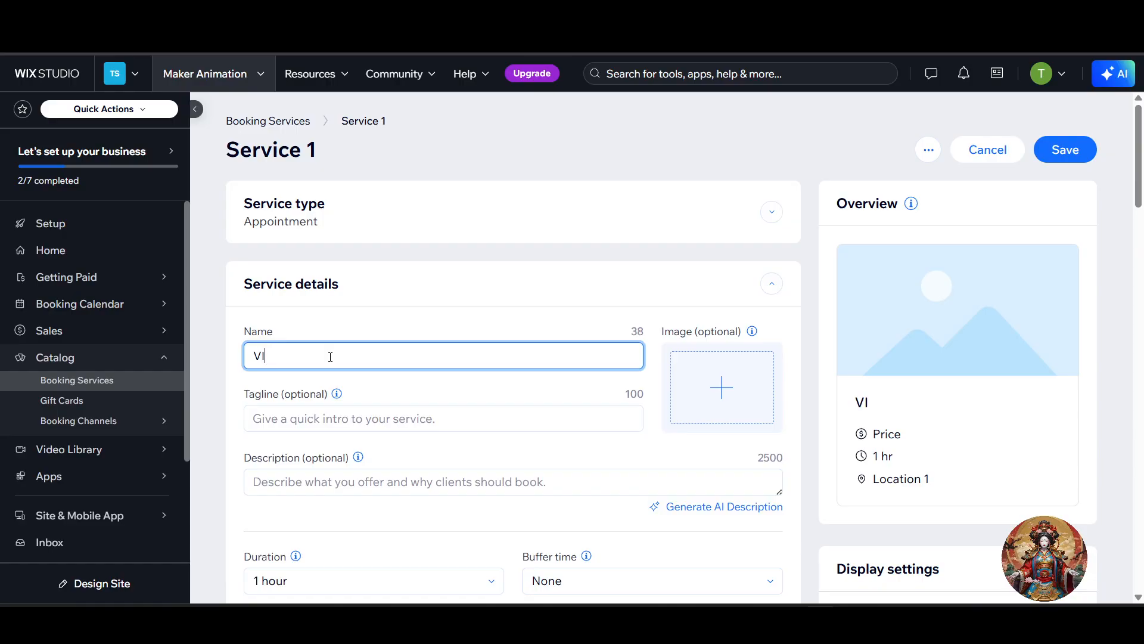
{"action": "type", "text": "ideo eiting"}
{"action": "key", "text": "BackSpace"}
{"action": "key", "text": "BackSpace"}
{"action": "key", "text": "BackSpace"}
{"action": "key", "text": "BackSpace"}
{"action": "key", "text": "BackSpace"}
{"action": "key", "text": "BackSpace"}
{"action": "type", "text": "Editing"}
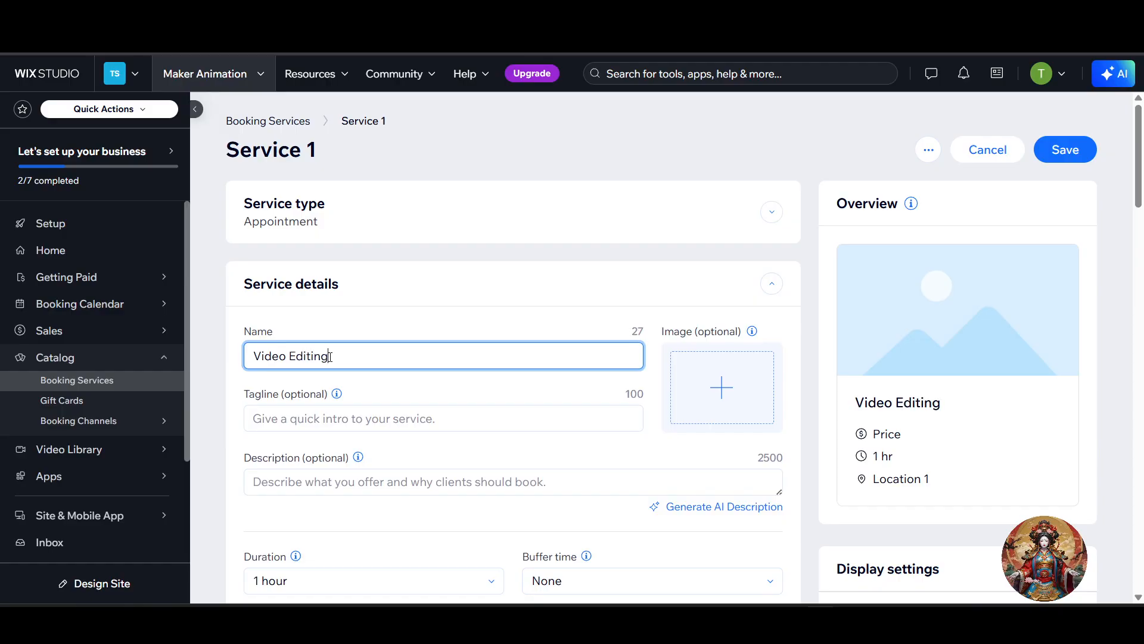
{"action": "type", "text": " master class"}
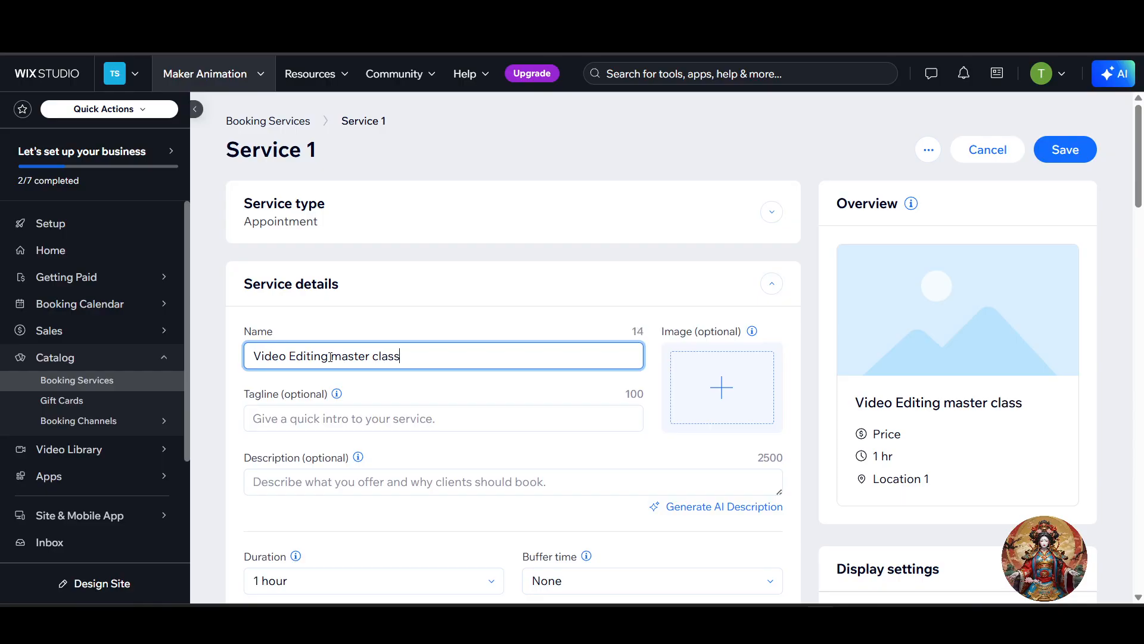
Step: Search the media library for "video editing image" and set the Unsplash photo of a monitor with an editing timeline as the service image
{"action": "left_click", "coordinate": [723, 384]}
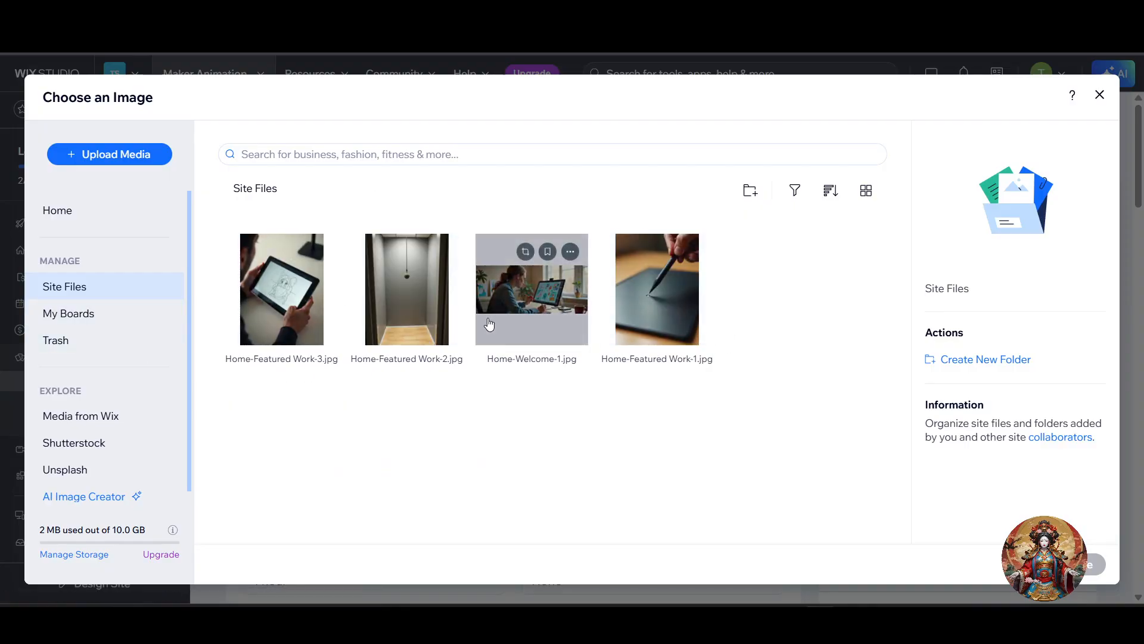
{"action": "left_click", "coordinate": [312, 162]}
{"action": "type", "text": "v"}
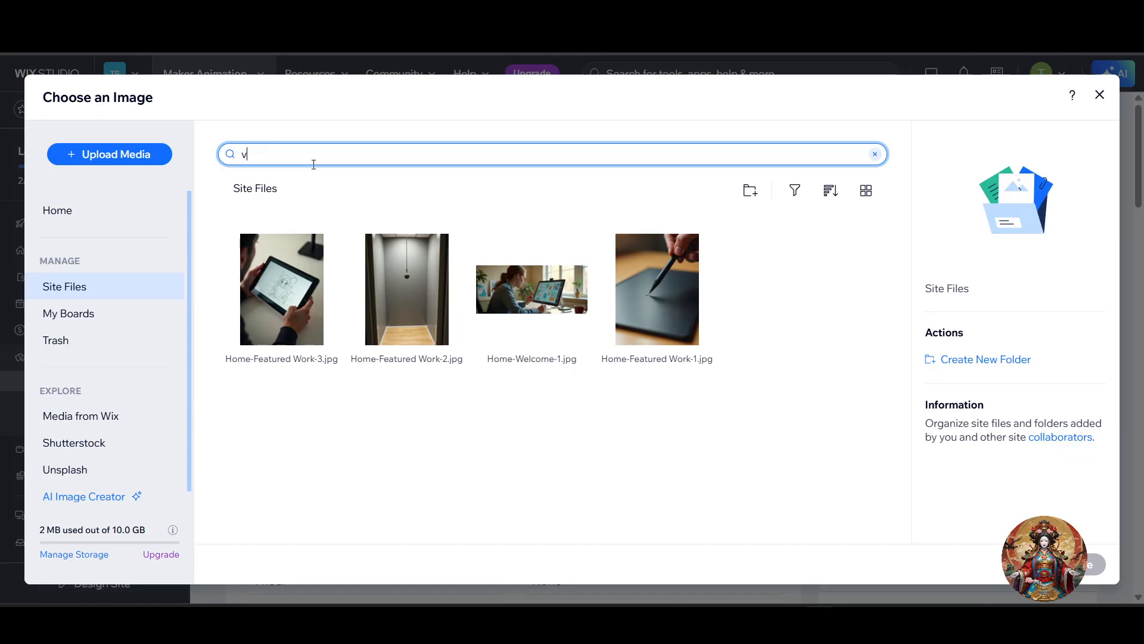
{"action": "type", "text": "ideo editing image"}
{"action": "key", "text": "Return"}
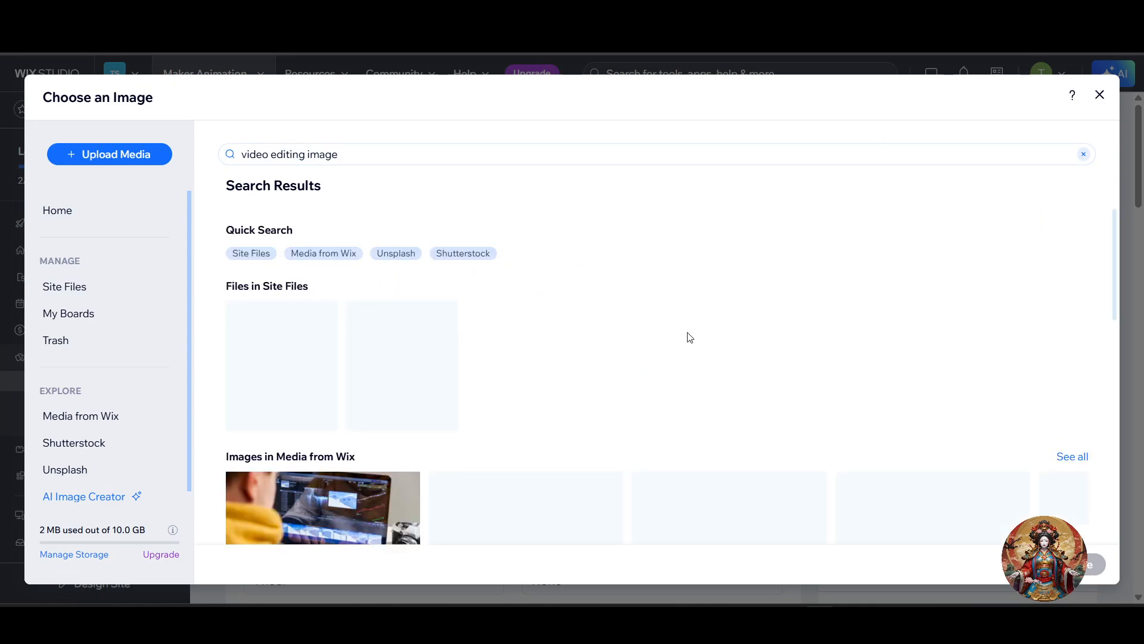
{"action": "scroll", "coordinate": [685, 337], "scroll_direction": "down", "scroll_amount": 4}
{"action": "scroll", "coordinate": [528, 393], "scroll_direction": "down", "scroll_amount": 1}
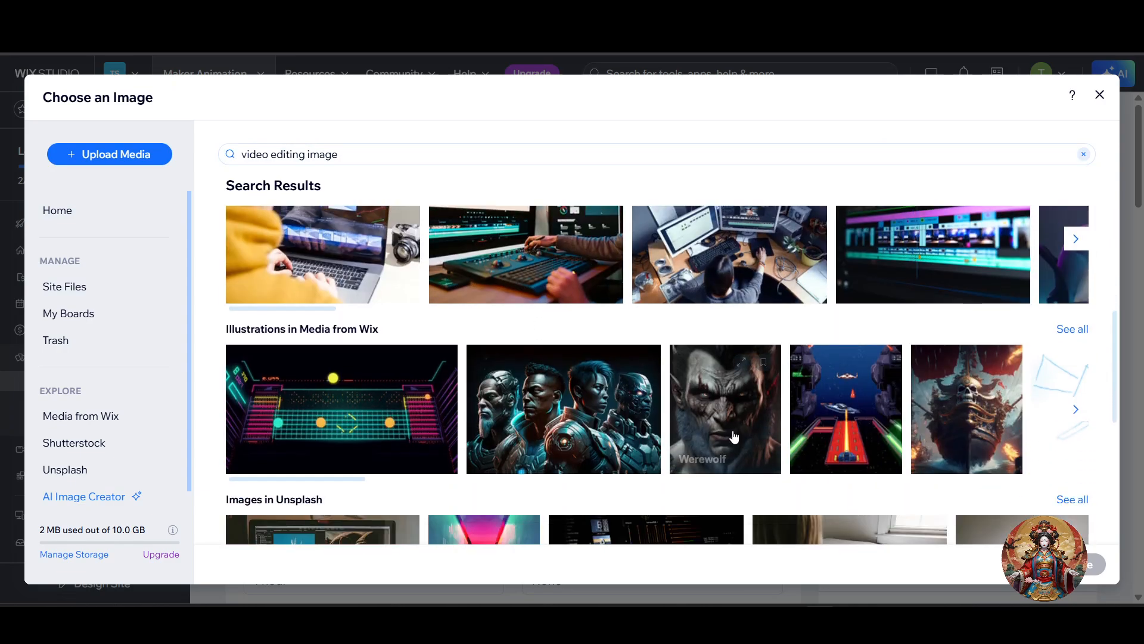
{"action": "scroll", "coordinate": [745, 417], "scroll_direction": "up", "scroll_amount": 1}
{"action": "scroll", "coordinate": [757, 405], "scroll_direction": "down", "scroll_amount": 2}
{"action": "scroll", "coordinate": [757, 417], "scroll_direction": "up", "scroll_amount": 3}
{"action": "scroll", "coordinate": [763, 441], "scroll_direction": "down", "scroll_amount": 2}
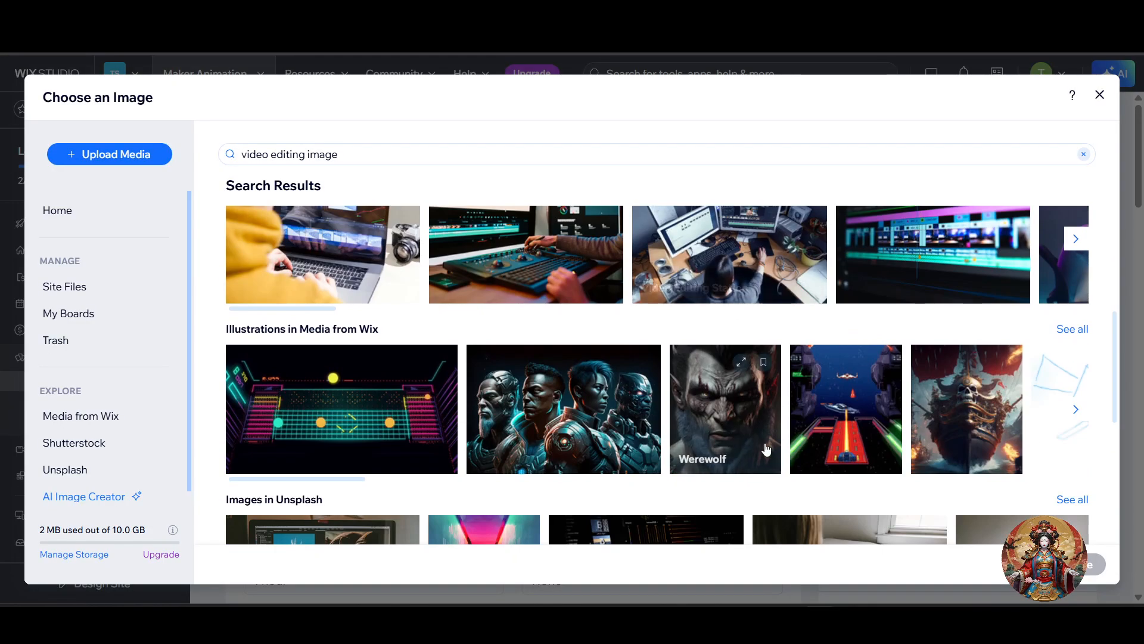
{"action": "scroll", "coordinate": [766, 450], "scroll_direction": "down", "scroll_amount": 3}
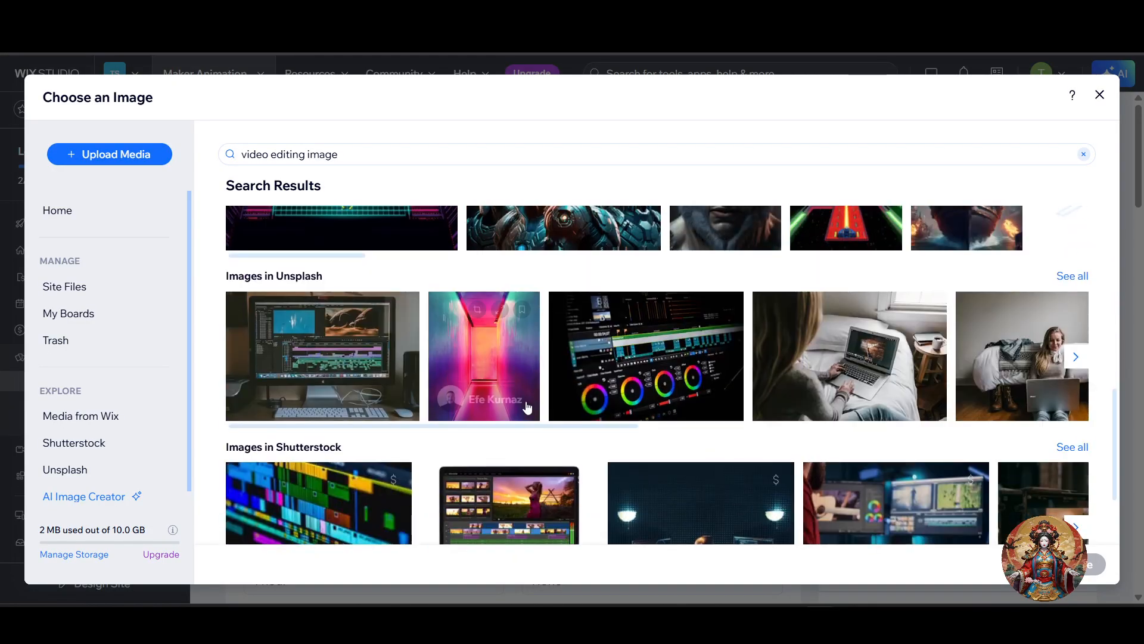
{"action": "left_click", "coordinate": [345, 350]}
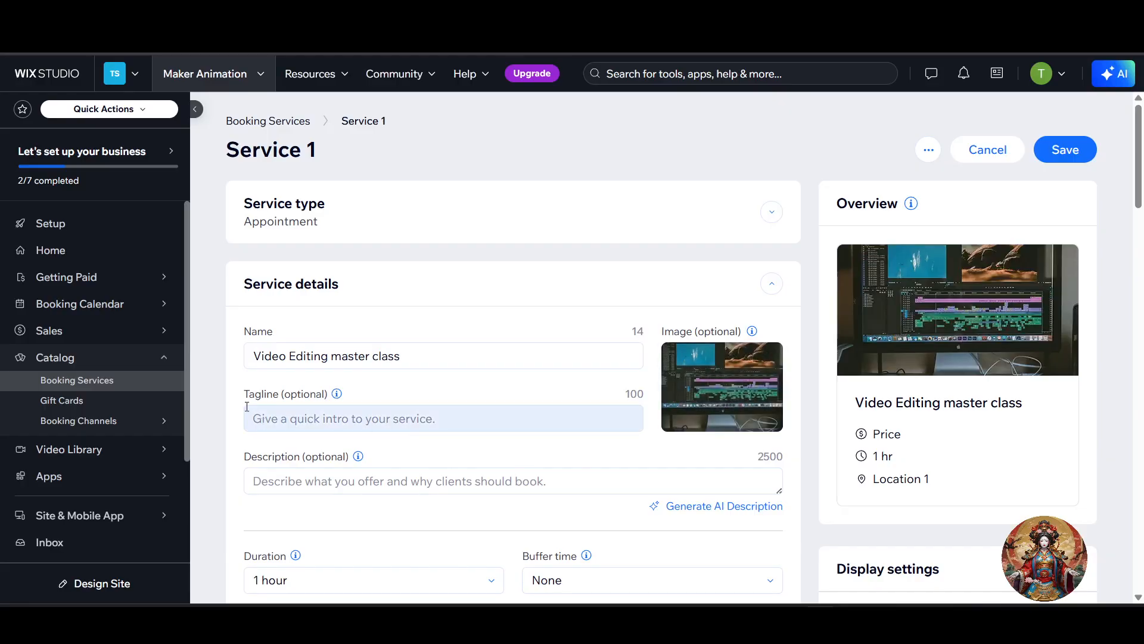
{"action": "left_click_drag", "start_coordinate": [249, 396], "coordinate": [281, 397]}
{"action": "left_click", "coordinate": [315, 424]}
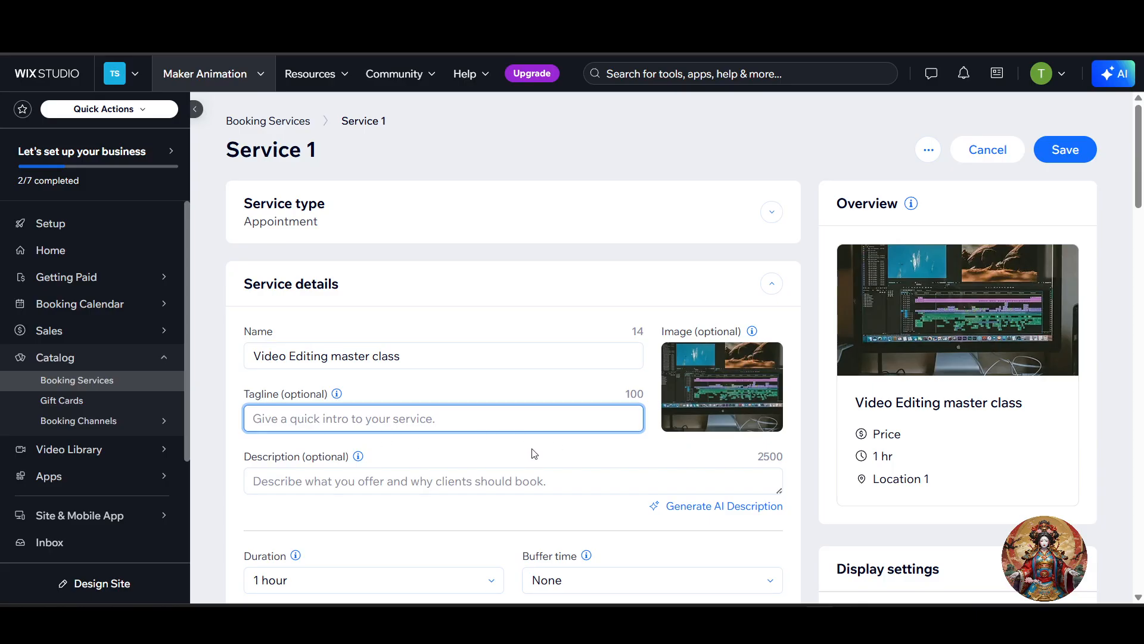
{"action": "scroll", "coordinate": [534, 454], "scroll_direction": "down", "scroll_amount": 4}
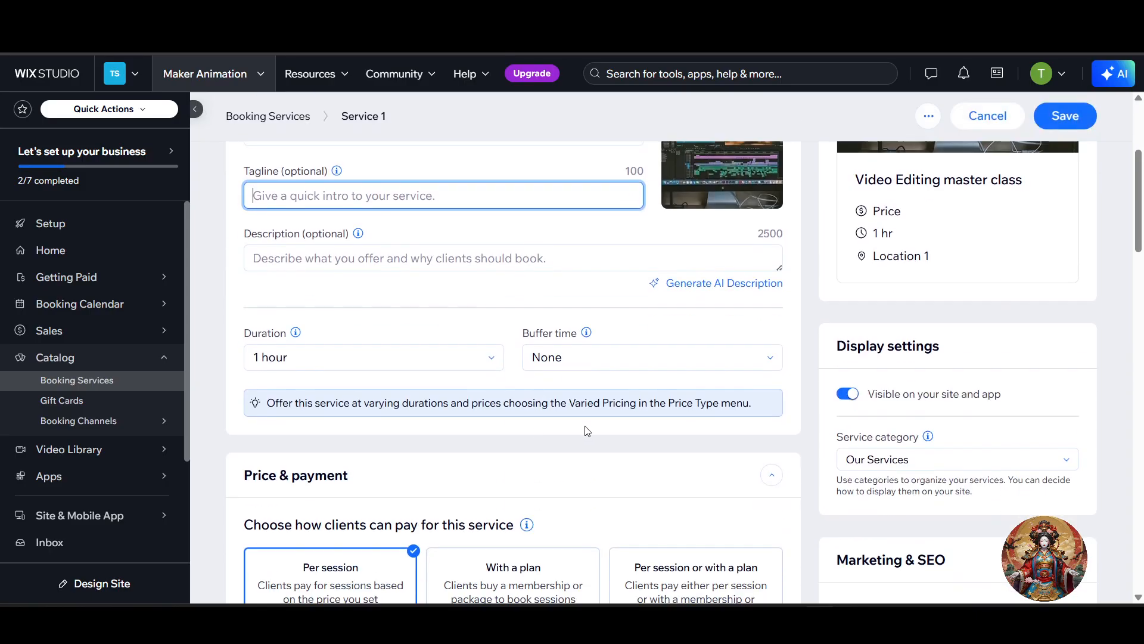
{"action": "left_click", "coordinate": [578, 262]}
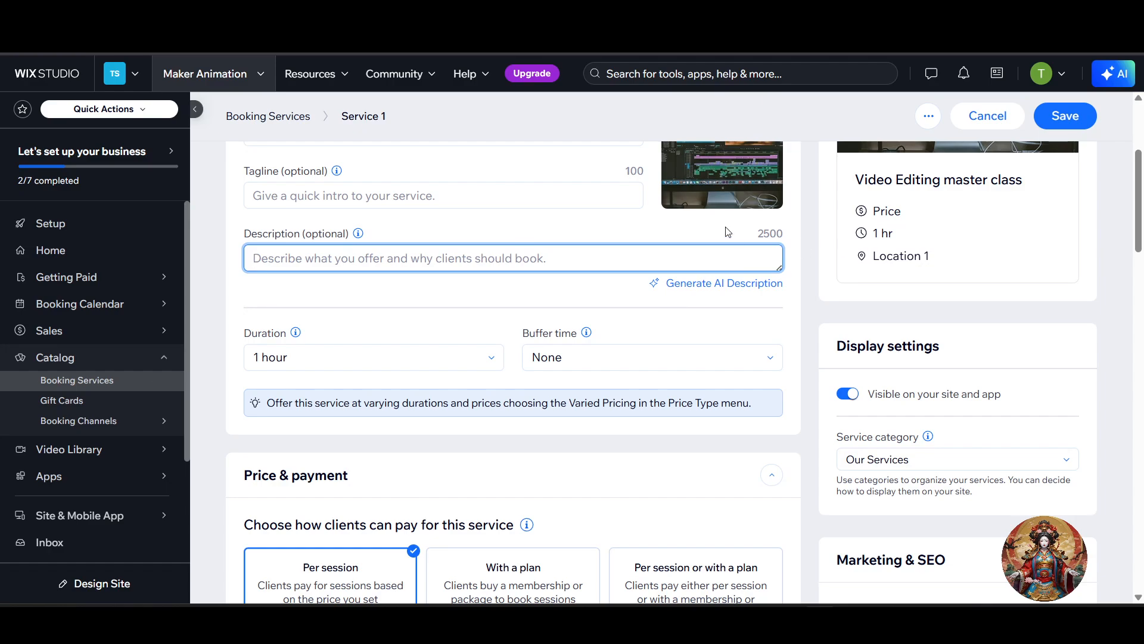
{"action": "scroll", "coordinate": [723, 189], "scroll_direction": "up", "scroll_amount": 3}
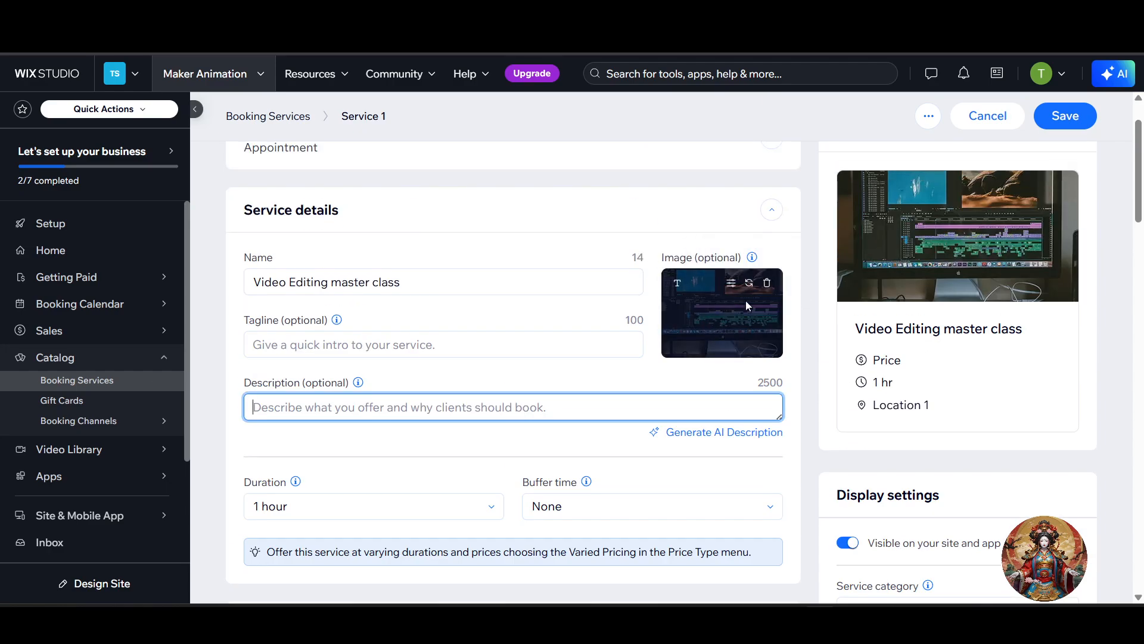
Step: Set the duration of the Video Editing master class service to 2 hours
{"action": "scroll", "coordinate": [556, 352], "scroll_direction": "down", "scroll_amount": 3}
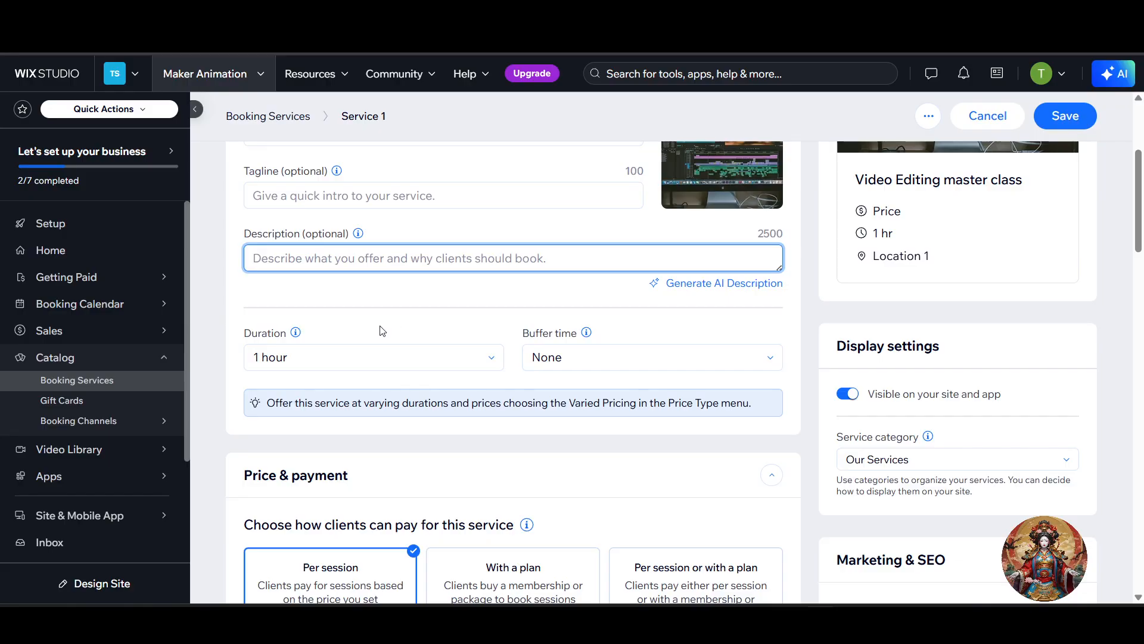
{"action": "left_click", "coordinate": [414, 357]}
{"action": "scroll", "coordinate": [319, 462], "scroll_direction": "down", "scroll_amount": 2}
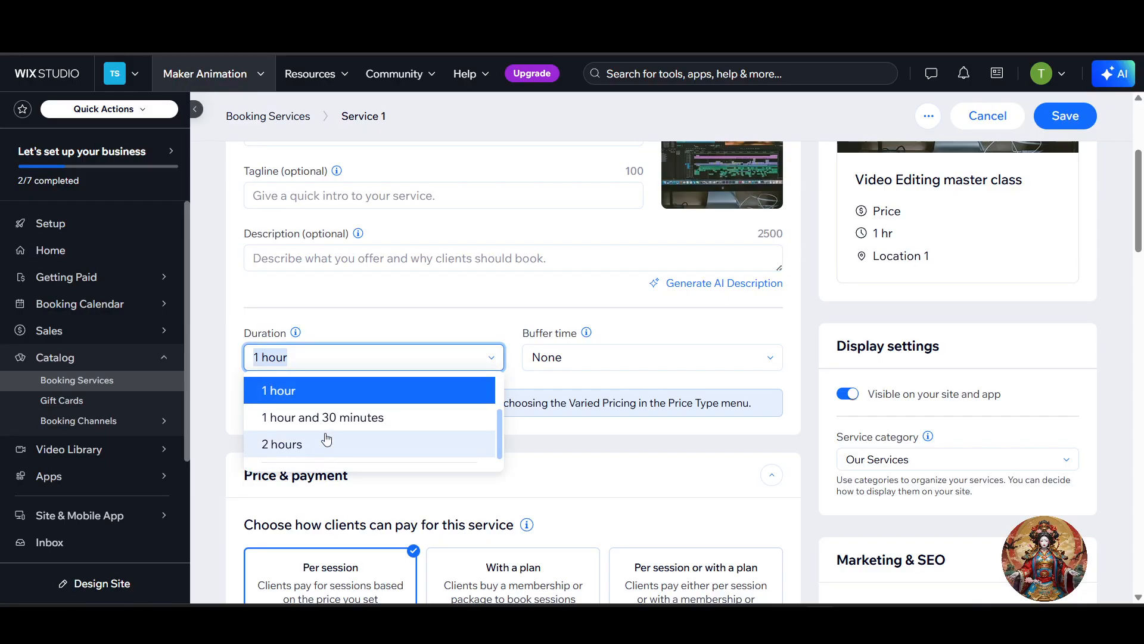
{"action": "left_click", "coordinate": [320, 446]}
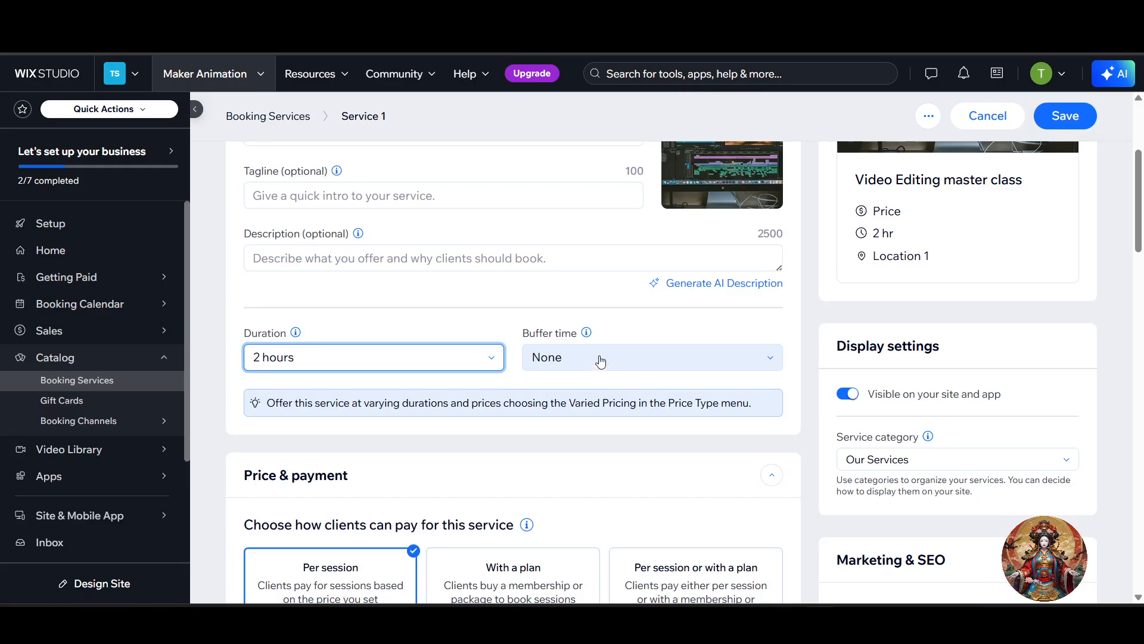
Step: Set the service's fixed price per session to ₹10000
{"action": "scroll", "coordinate": [587, 357], "scroll_direction": "down", "scroll_amount": 4}
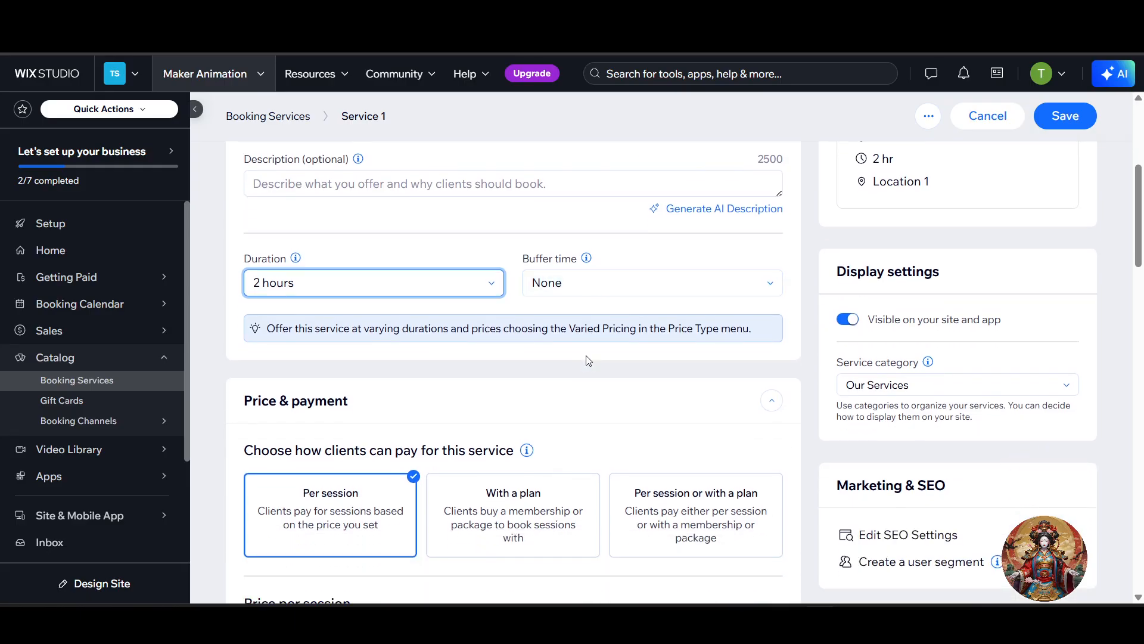
{"action": "scroll", "coordinate": [394, 301], "scroll_direction": "down", "scroll_amount": 1}
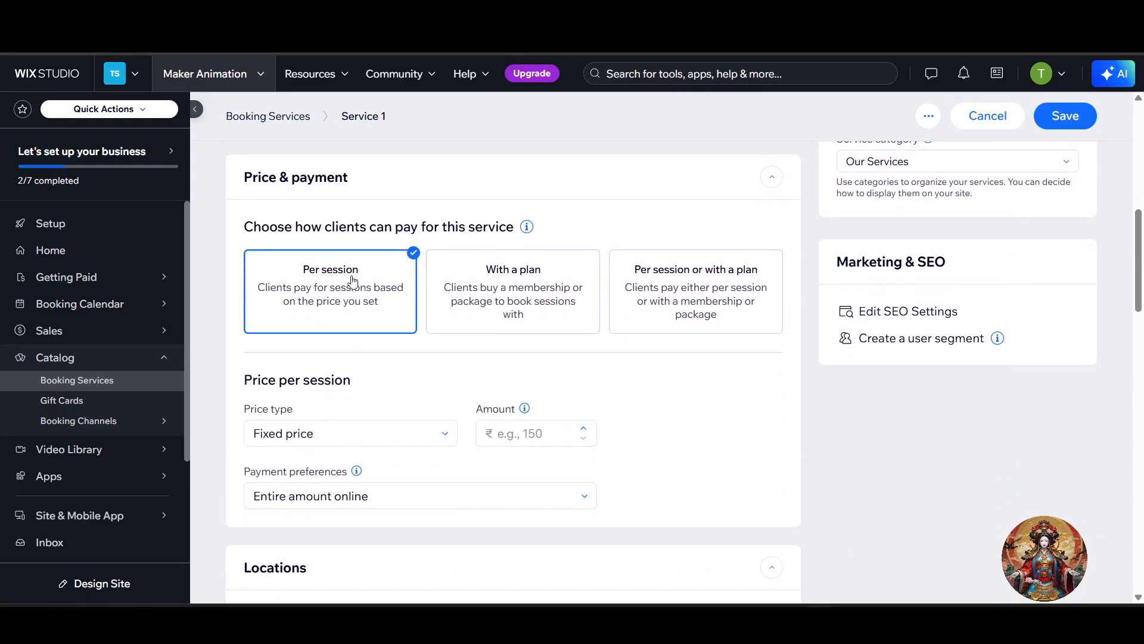
{"action": "left_click_drag", "start_coordinate": [251, 178], "coordinate": [377, 184]}
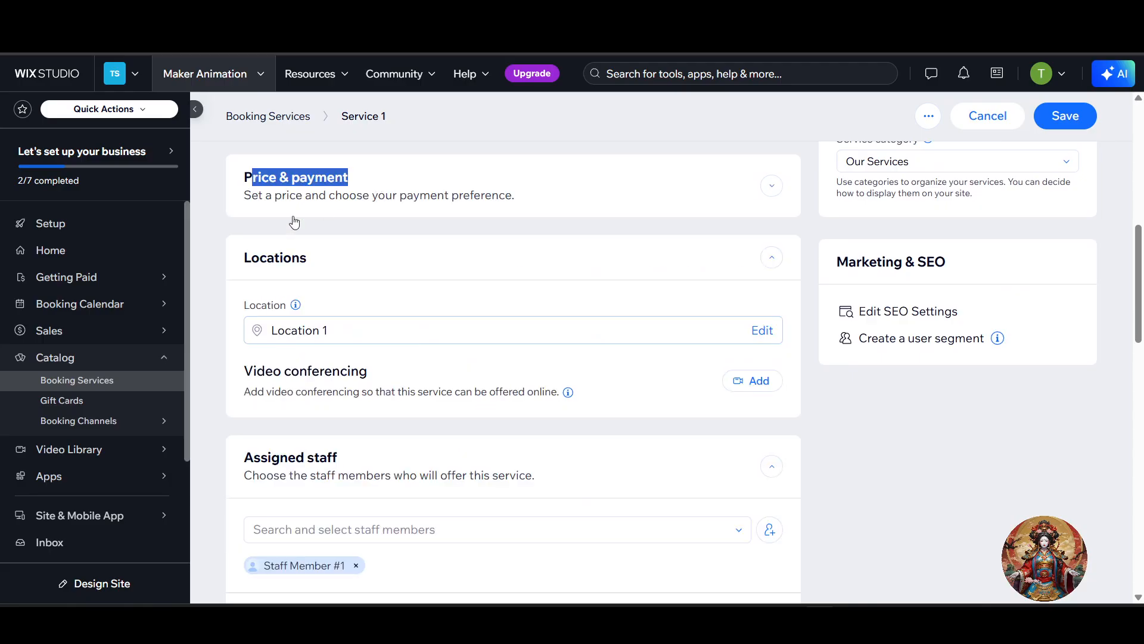
{"action": "left_click", "coordinate": [327, 189]}
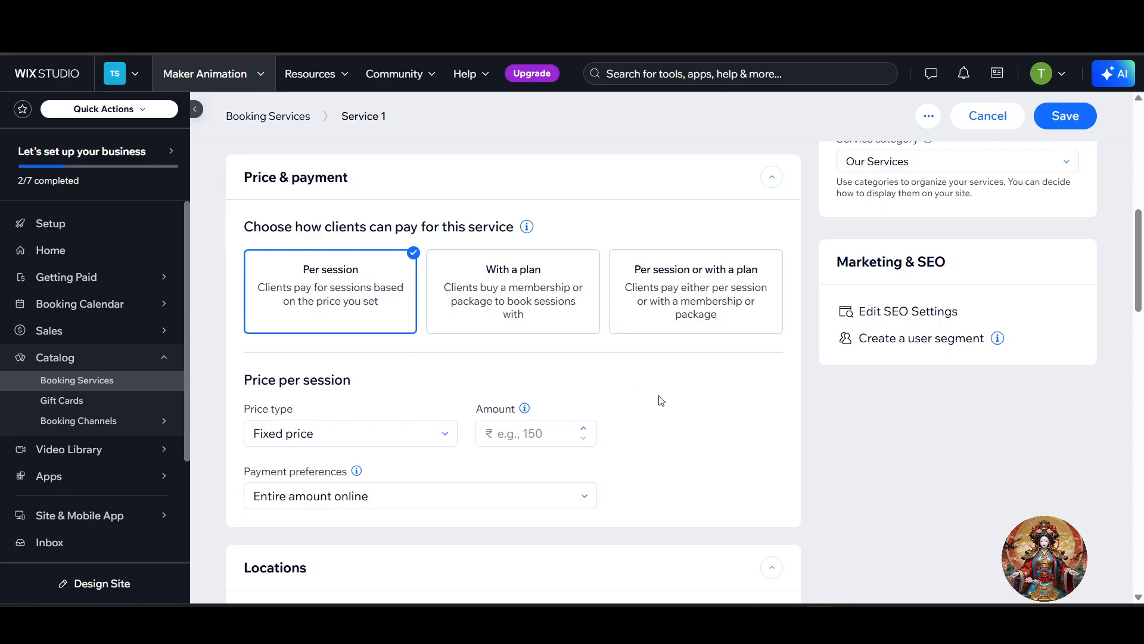
{"action": "scroll", "coordinate": [308, 407], "scroll_direction": "down", "scroll_amount": 1}
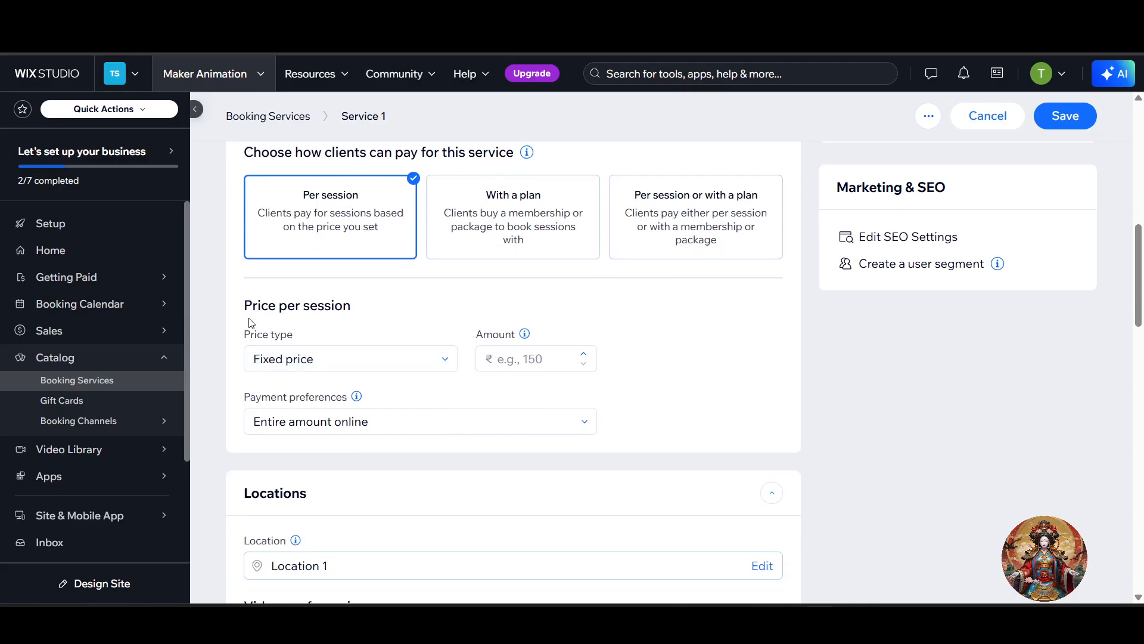
{"action": "left_click_drag", "start_coordinate": [245, 305], "coordinate": [349, 306]}
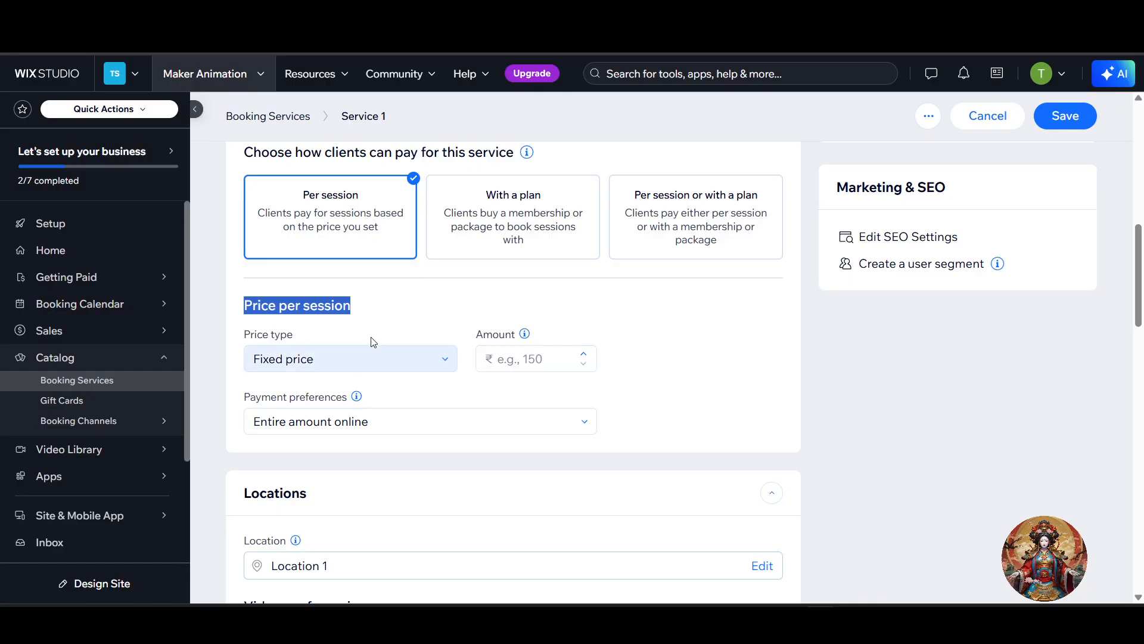
{"action": "left_click", "coordinate": [511, 360]}
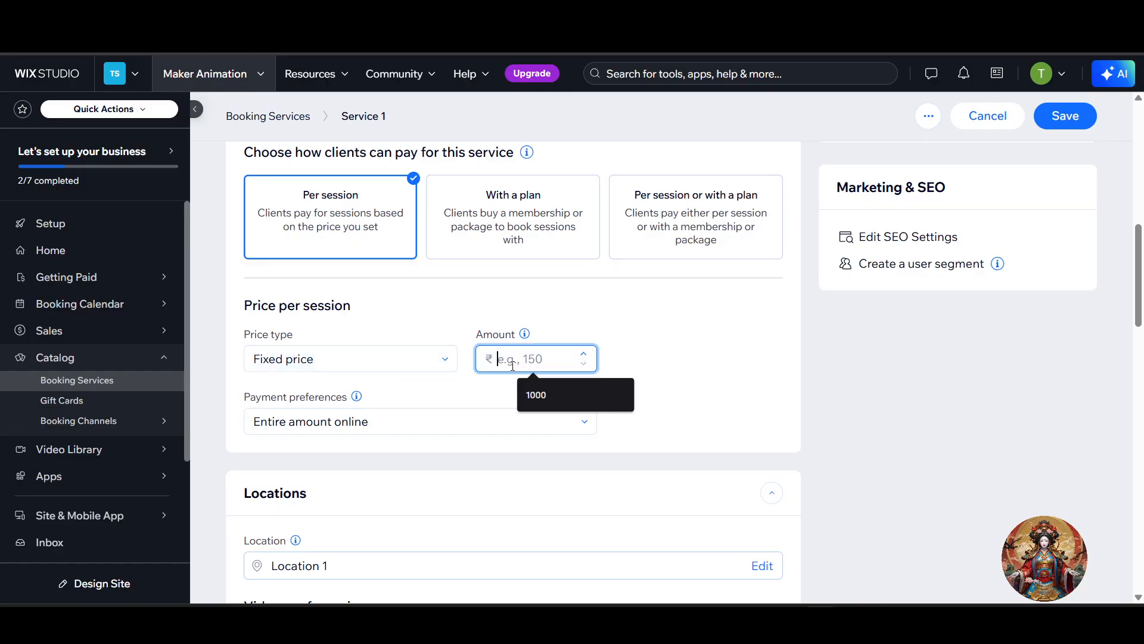
{"action": "type", "text": "10000"}
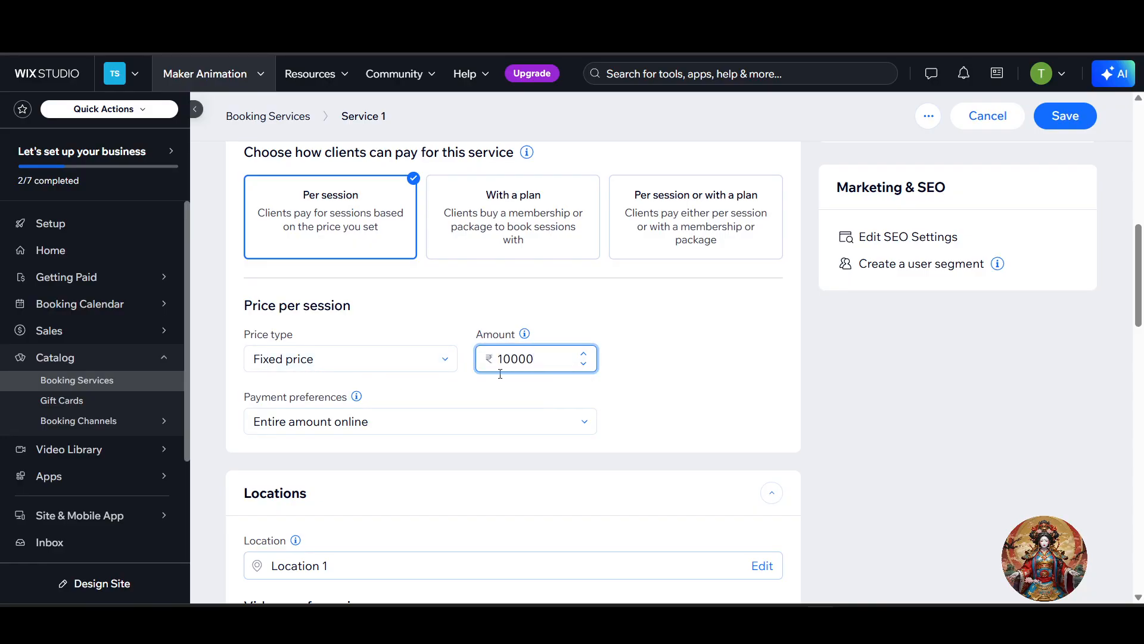
{"action": "left_click", "coordinate": [724, 383]}
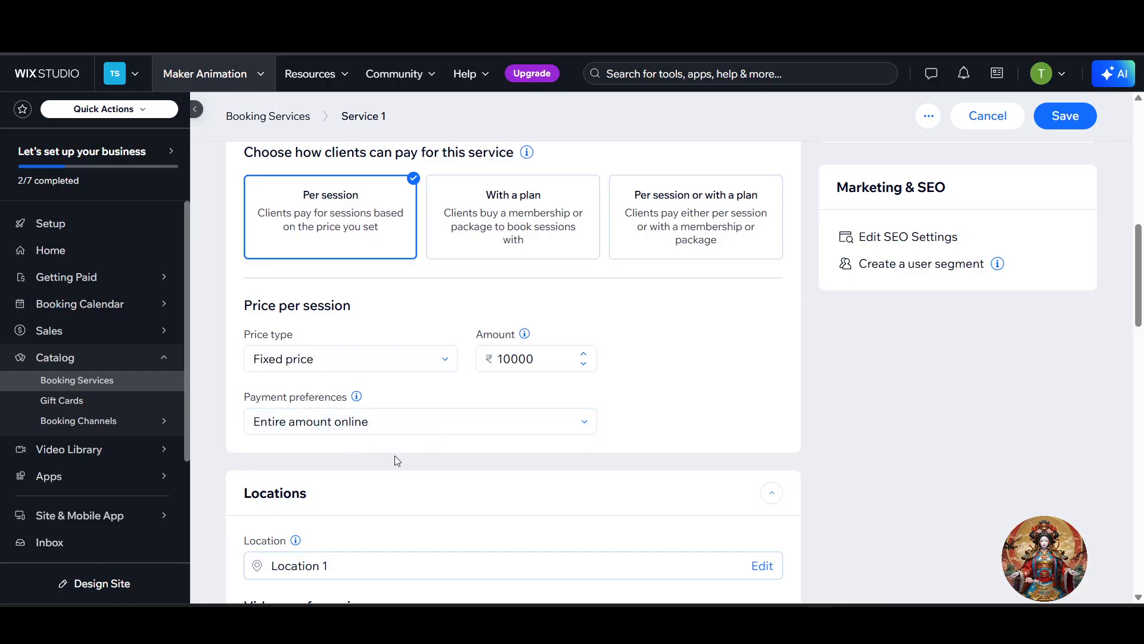
Step: Add video conferencing to the service, saving the progress so far, and choose Zoom as the default conferencing account type
{"action": "scroll", "coordinate": [411, 435], "scroll_direction": "down", "scroll_amount": 1}
{"action": "scroll", "coordinate": [712, 358], "scroll_direction": "down", "scroll_amount": 3}
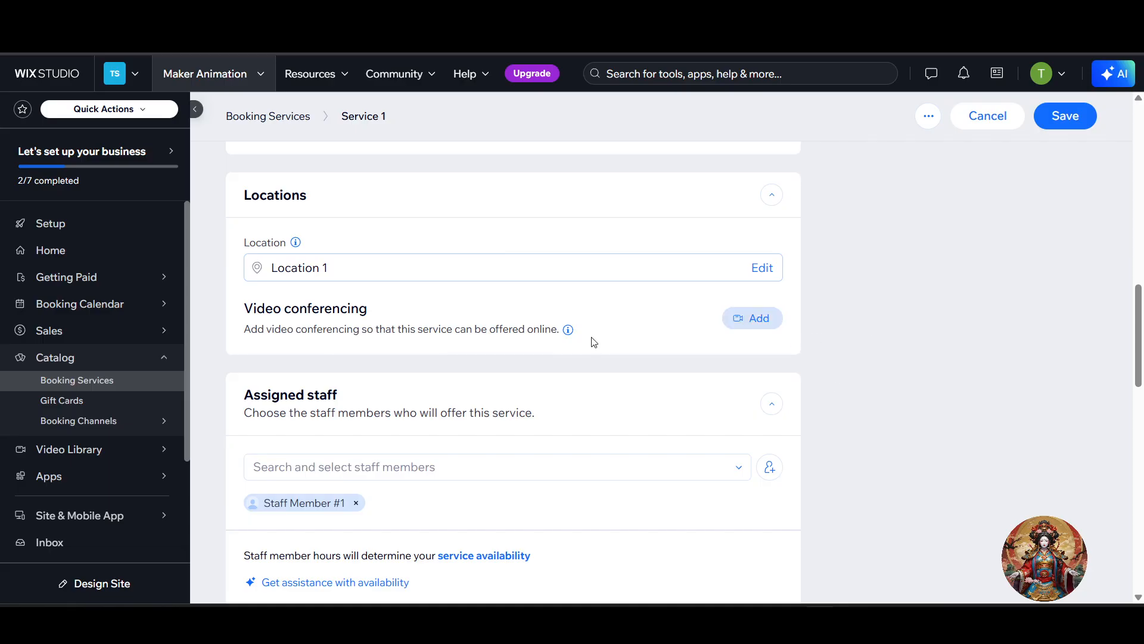
{"action": "left_click", "coordinate": [752, 322]}
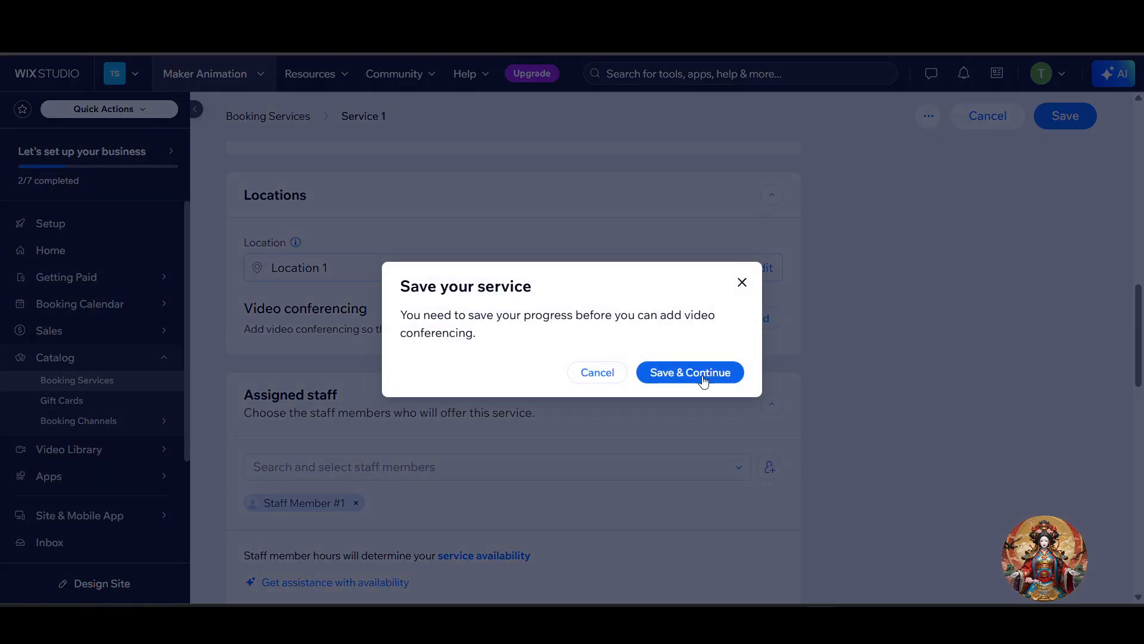
{"action": "left_click", "coordinate": [704, 381]}
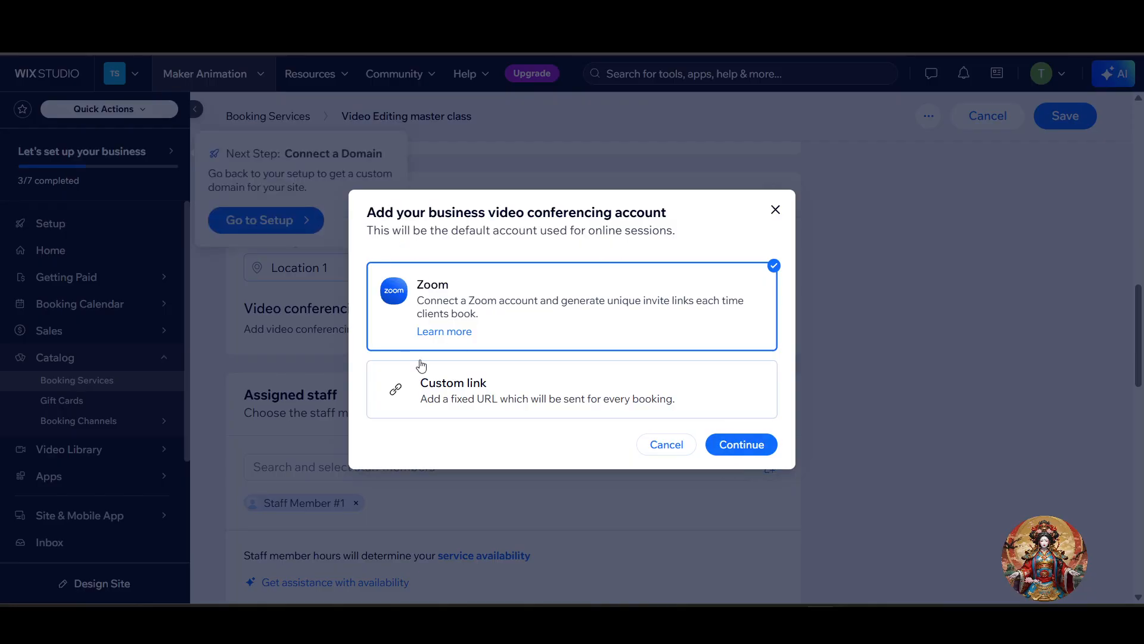
{"action": "left_click", "coordinate": [750, 448]}
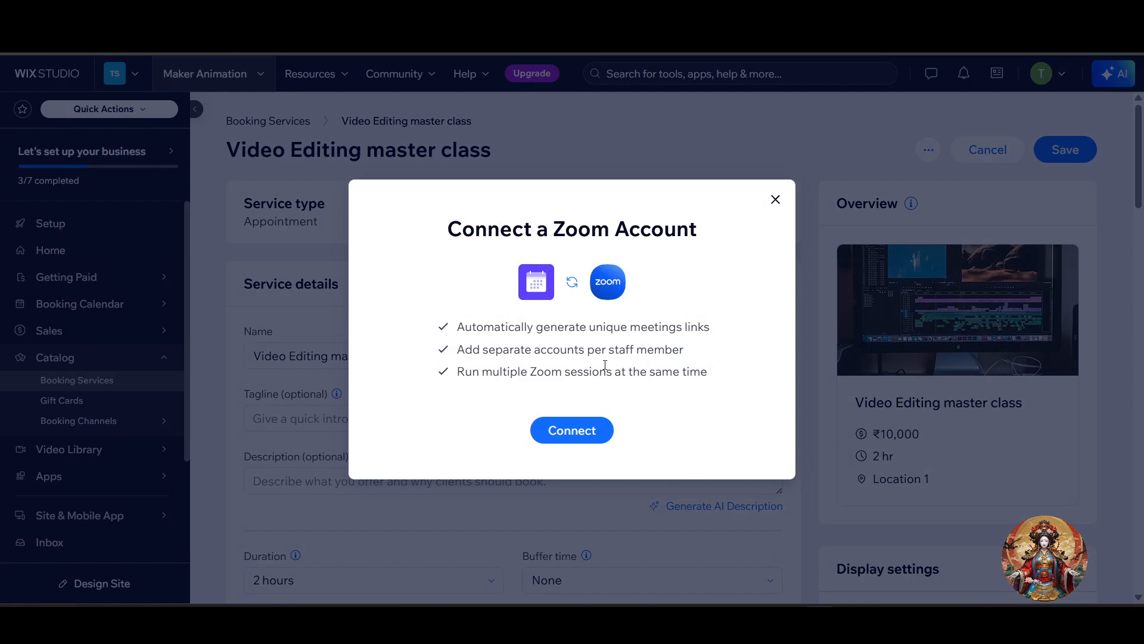
Step: Connect the business Zoom account by signing in with the existing Google account, and finish the video conferencing setup
{"action": "left_click_drag", "start_coordinate": [441, 245], "coordinate": [729, 238]}
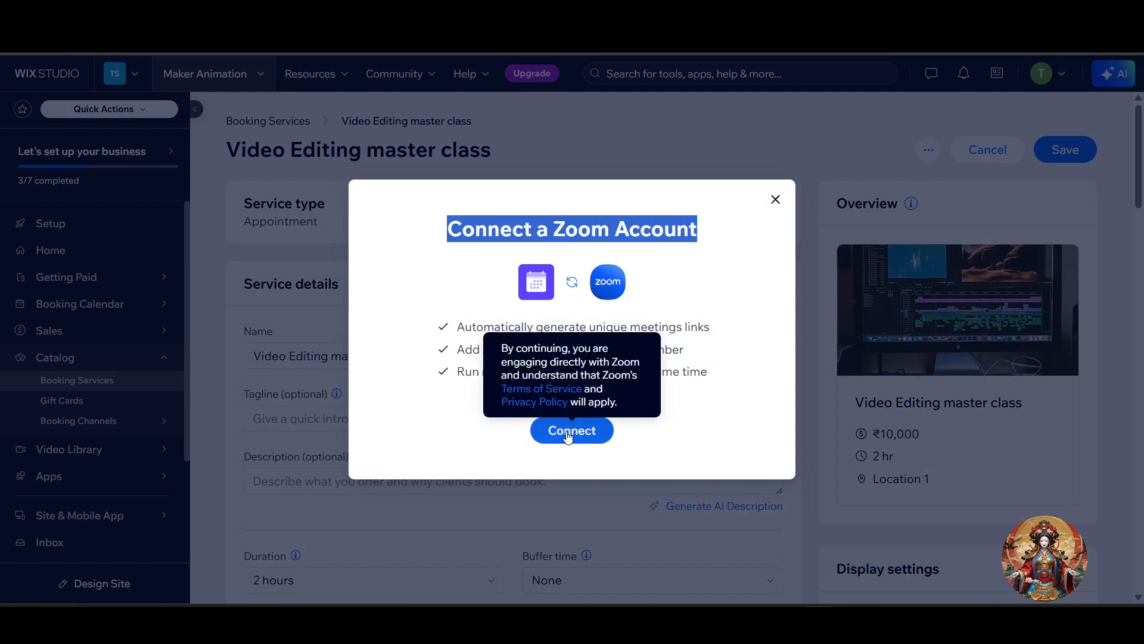
{"action": "left_click", "coordinate": [566, 438]}
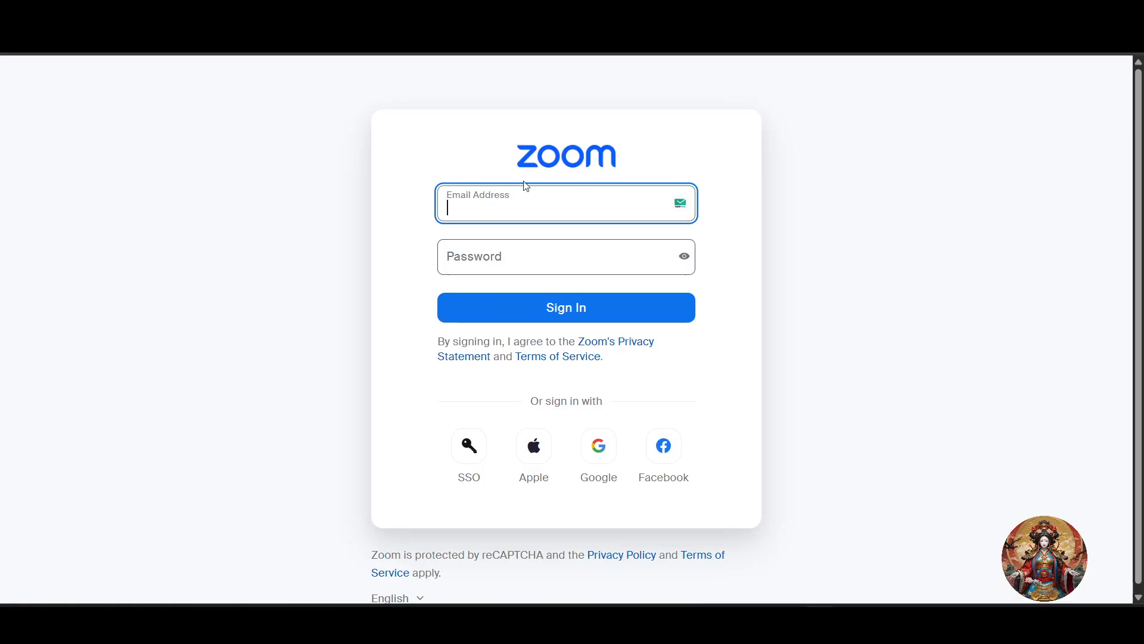
{"action": "left_click", "coordinate": [599, 471]}
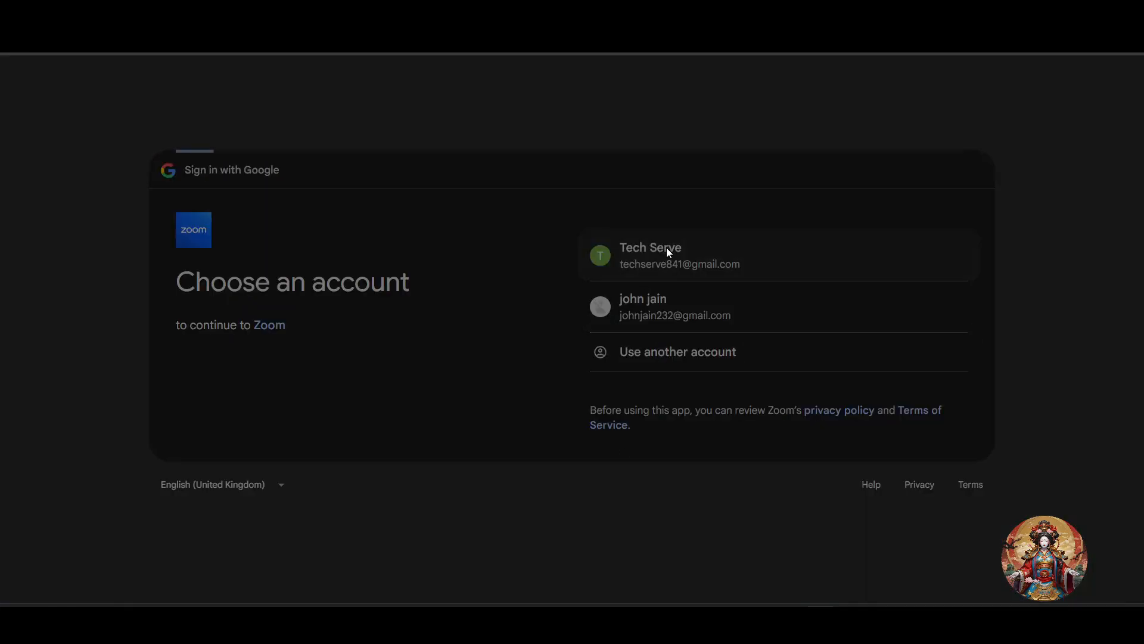
{"action": "left_click", "coordinate": [666, 249]}
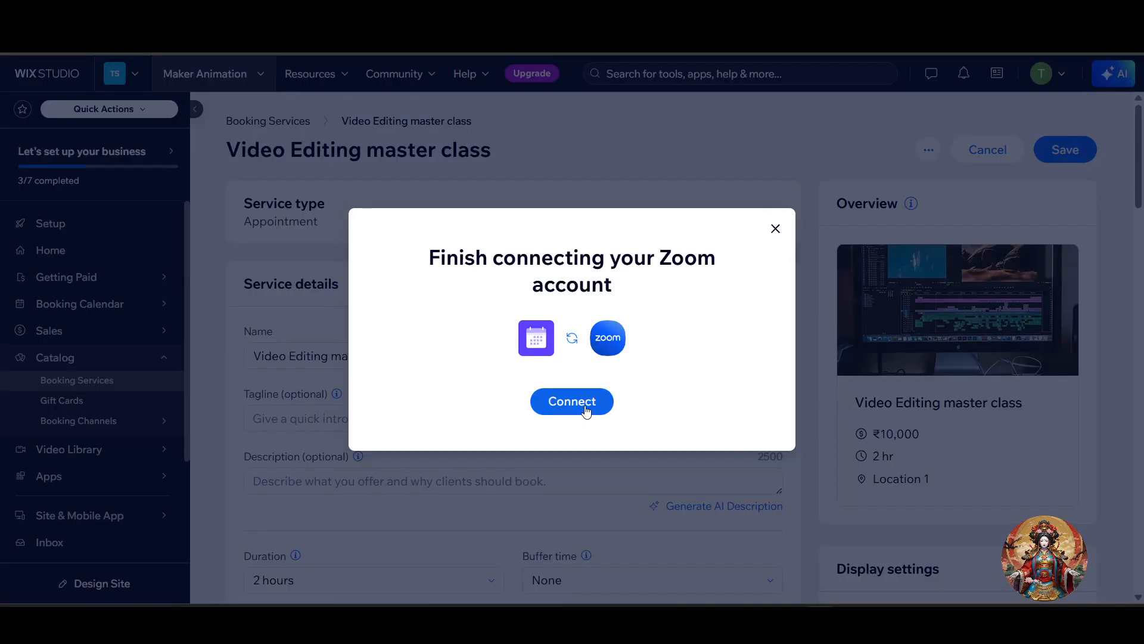
{"action": "left_click", "coordinate": [585, 408]}
{"action": "left_click", "coordinate": [583, 474]}
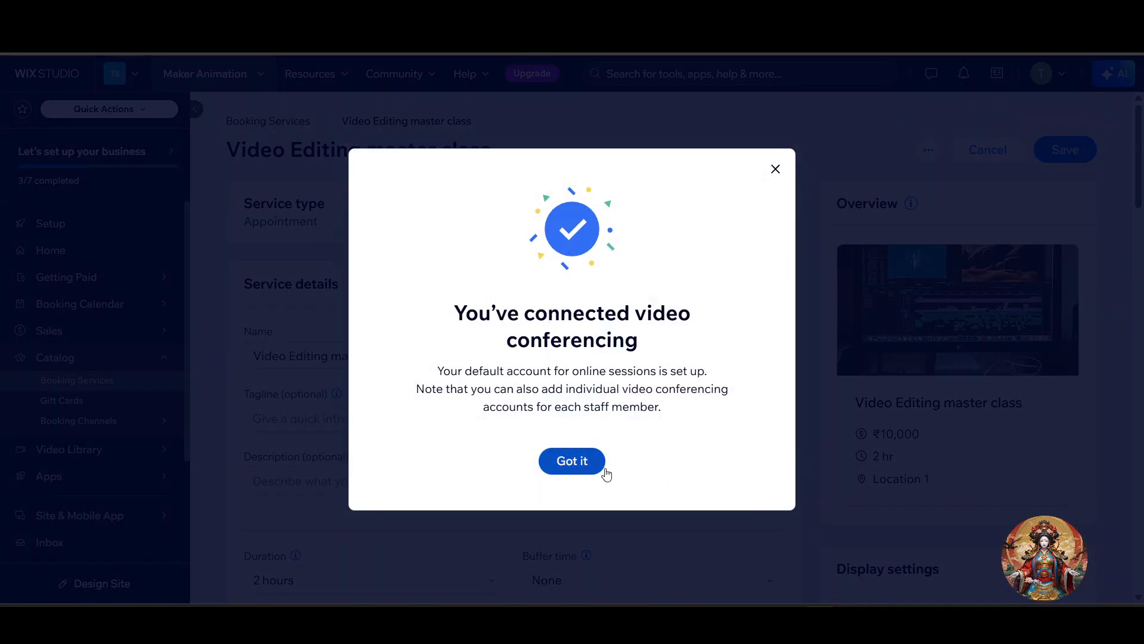
{"action": "scroll", "coordinate": [571, 472], "scroll_direction": "down", "scroll_amount": 10}
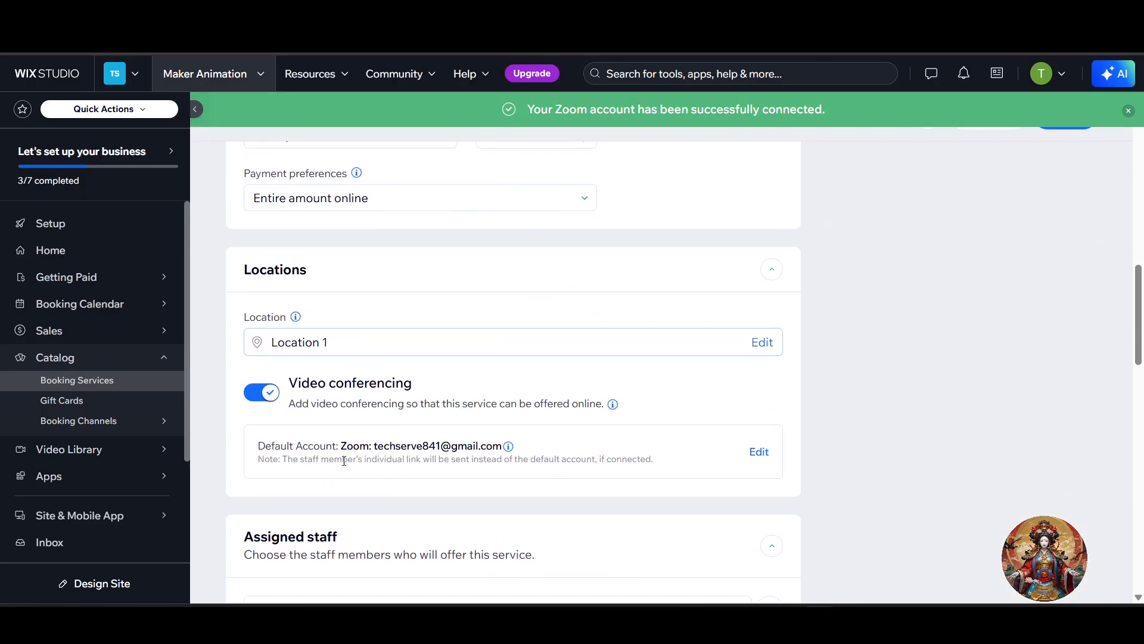
{"action": "left_click_drag", "start_coordinate": [359, 445], "coordinate": [569, 445]}
Step: Create a new staff member named "Maker 2" and assign them to the service alongside Staff Member #1
{"action": "scroll", "coordinate": [596, 488], "scroll_direction": "down", "scroll_amount": 3}
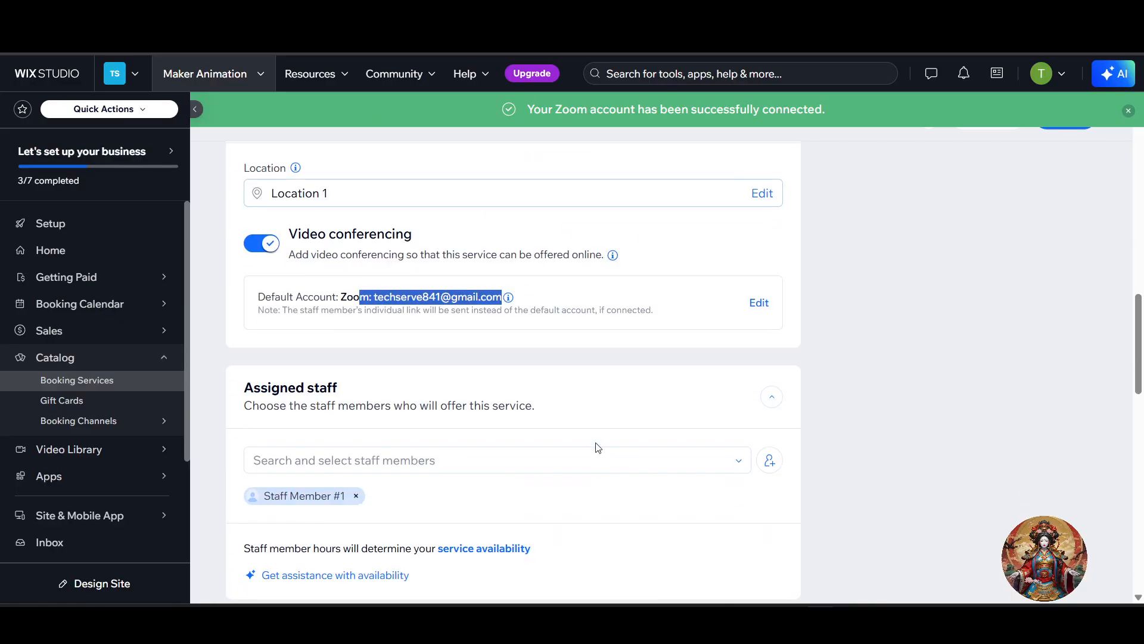
{"action": "scroll", "coordinate": [597, 447], "scroll_direction": "down", "scroll_amount": 3}
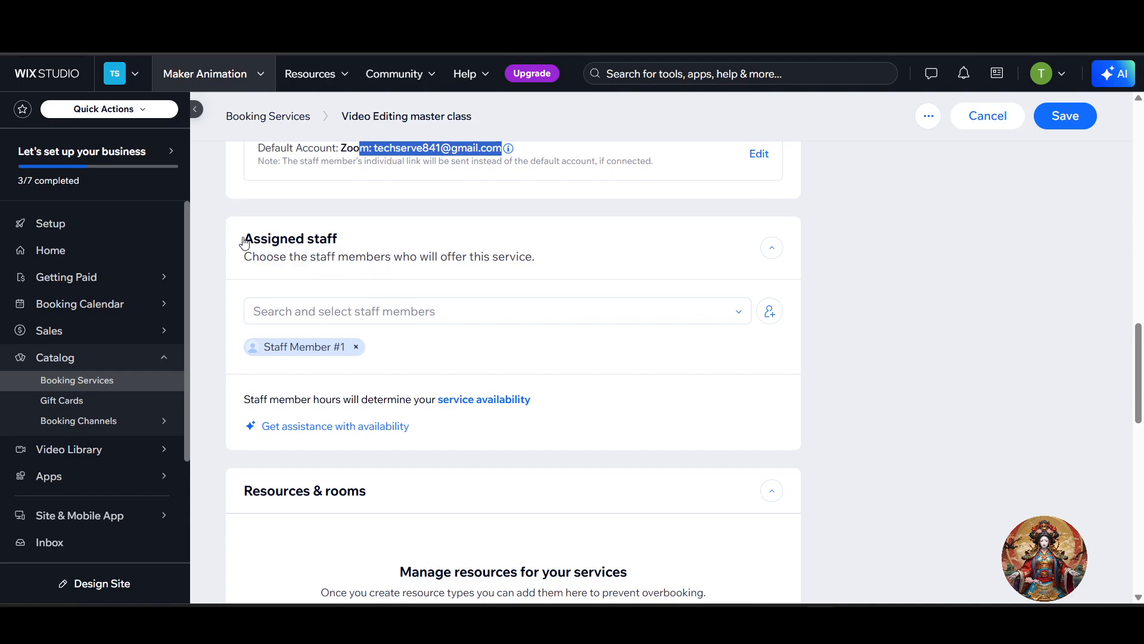
{"action": "left_click_drag", "start_coordinate": [244, 241], "coordinate": [343, 244]}
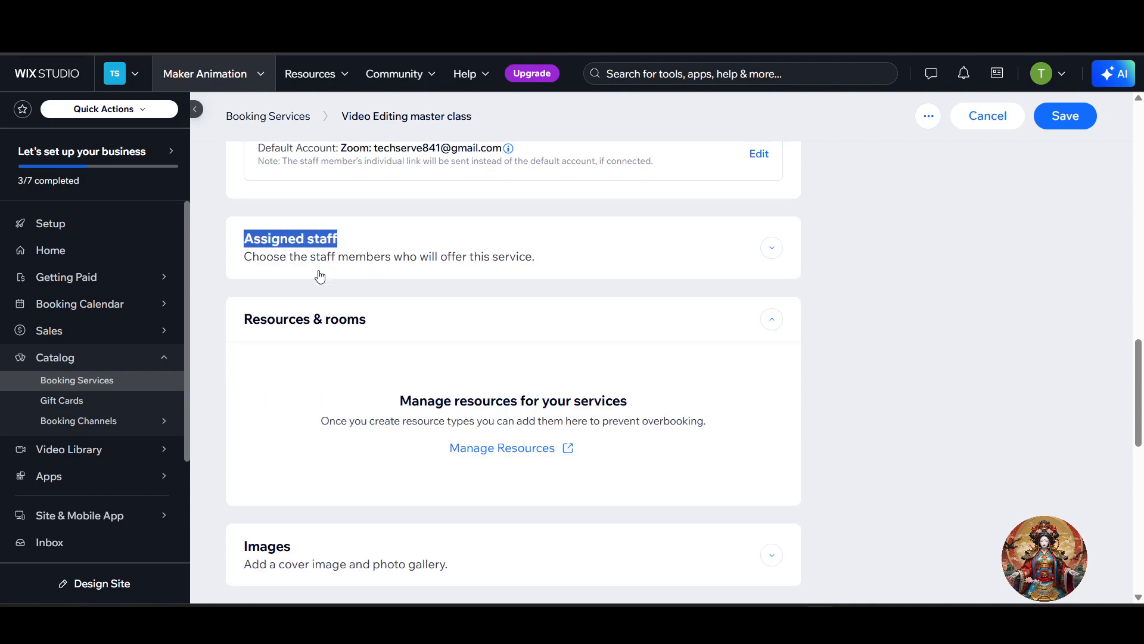
{"action": "left_click", "coordinate": [295, 256]}
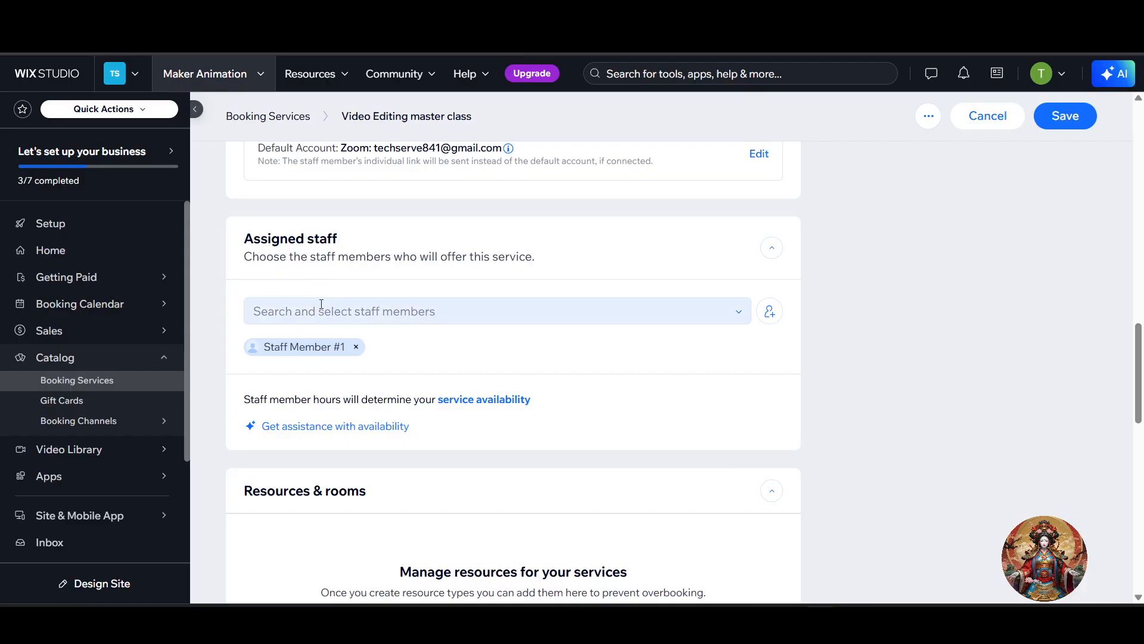
{"action": "left_click", "coordinate": [670, 301]}
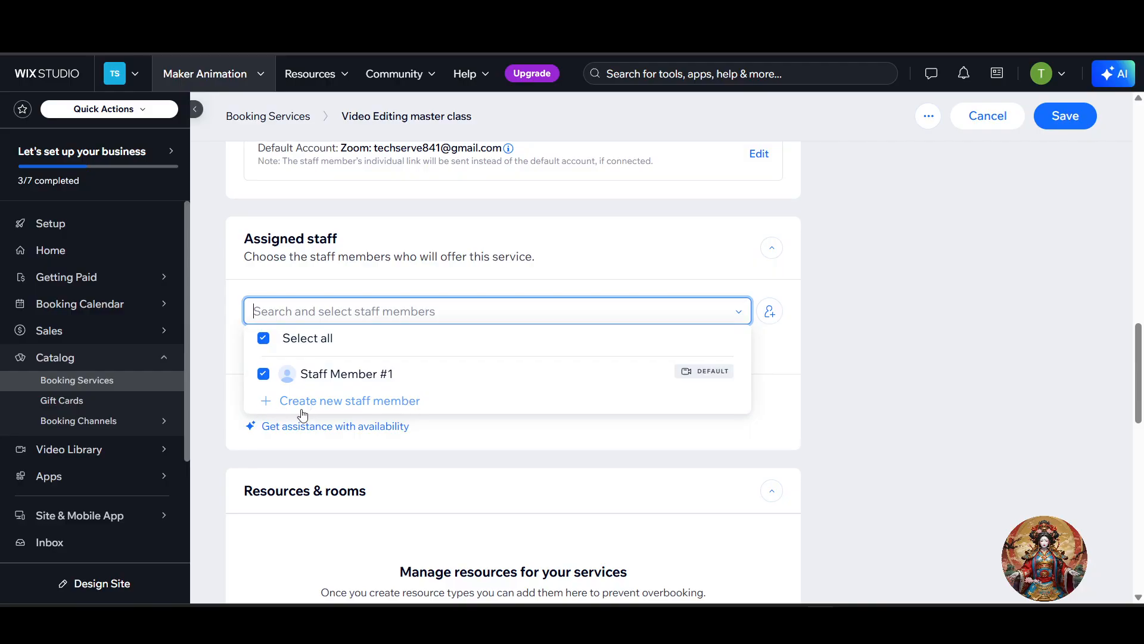
{"action": "left_click", "coordinate": [396, 410]}
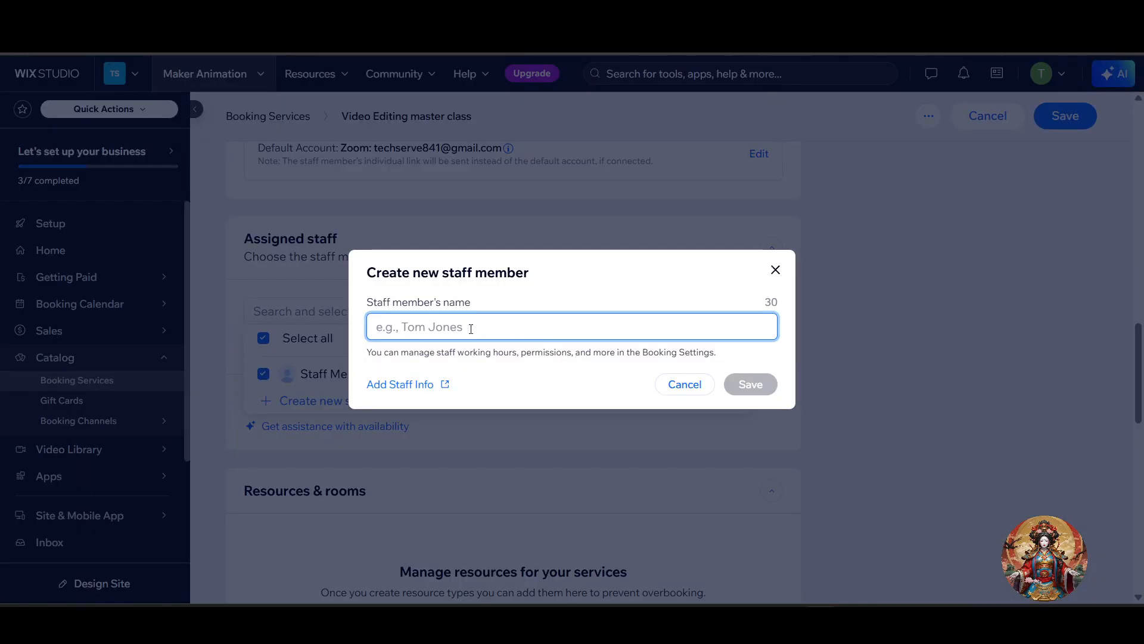
{"action": "type", "text": "Maker 2"}
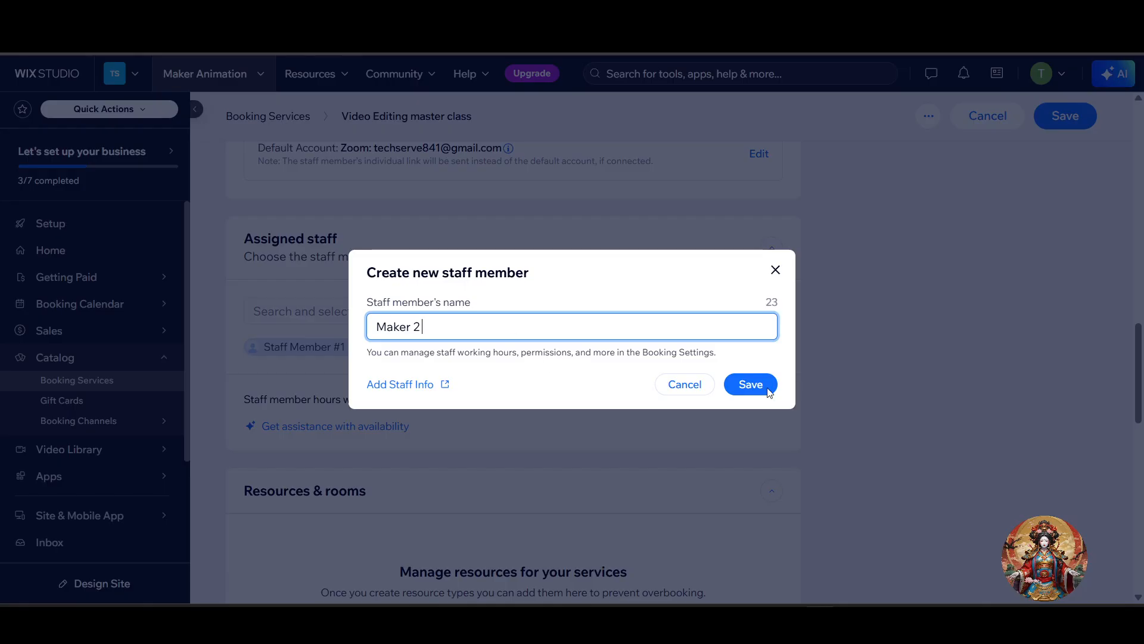
{"action": "left_click", "coordinate": [768, 389]}
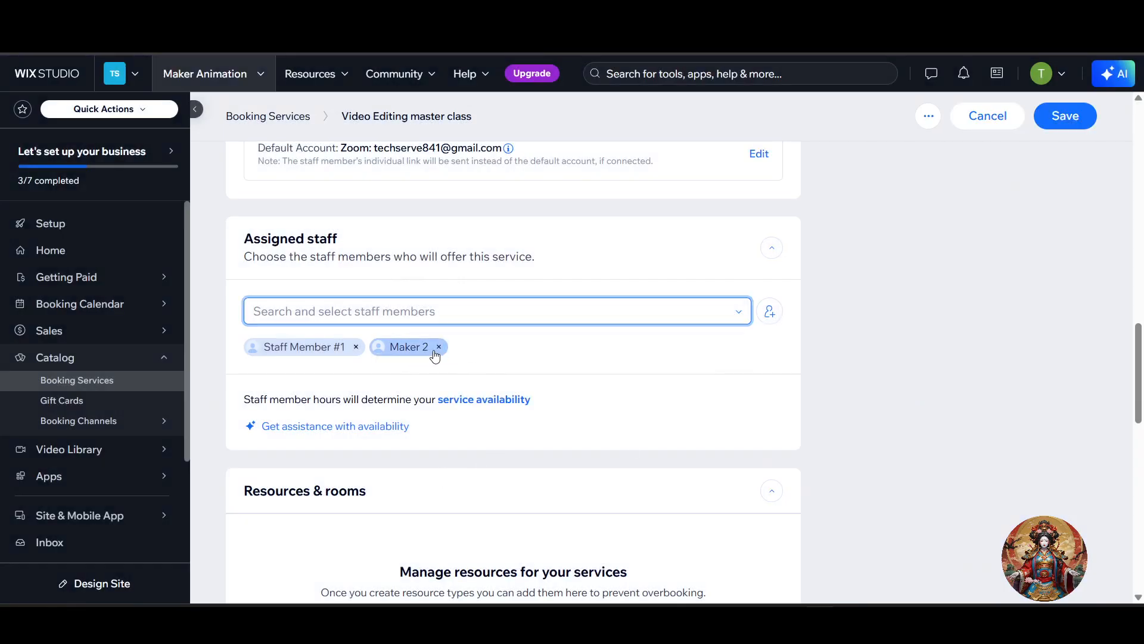
{"action": "scroll", "coordinate": [411, 373], "scroll_direction": "down", "scroll_amount": 1}
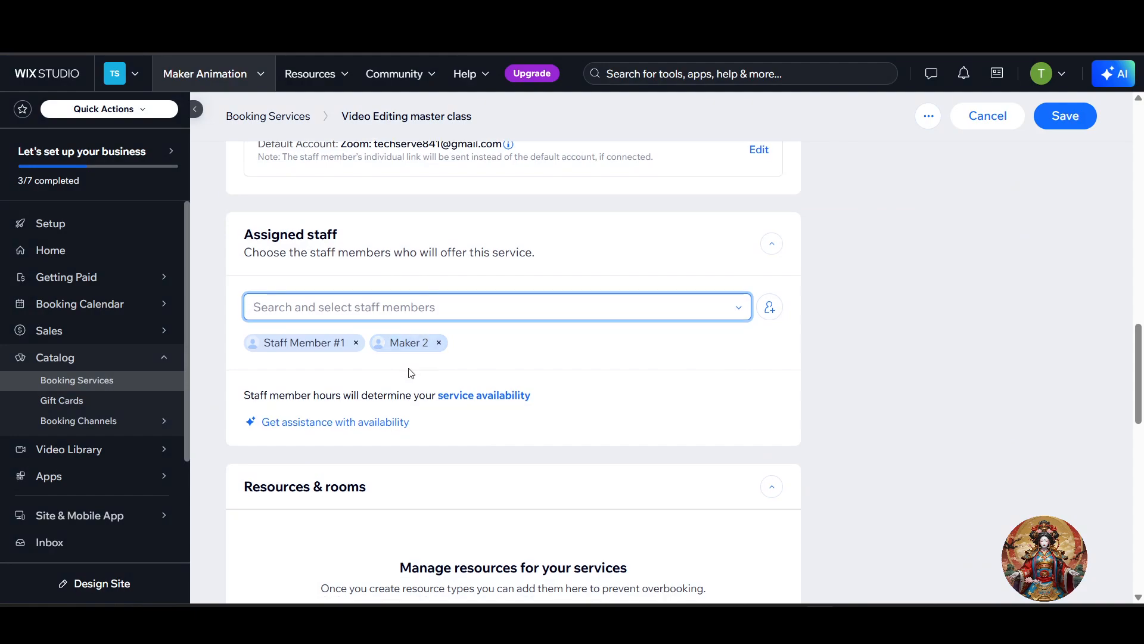
Step: Review the resources and rooms section of the service for what resource types offer
{"action": "scroll", "coordinate": [412, 373], "scroll_direction": "down", "scroll_amount": 3}
{"action": "scroll", "coordinate": [430, 363], "scroll_direction": "up", "scroll_amount": 2}
{"action": "scroll", "coordinate": [431, 362], "scroll_direction": "down", "scroll_amount": 3}
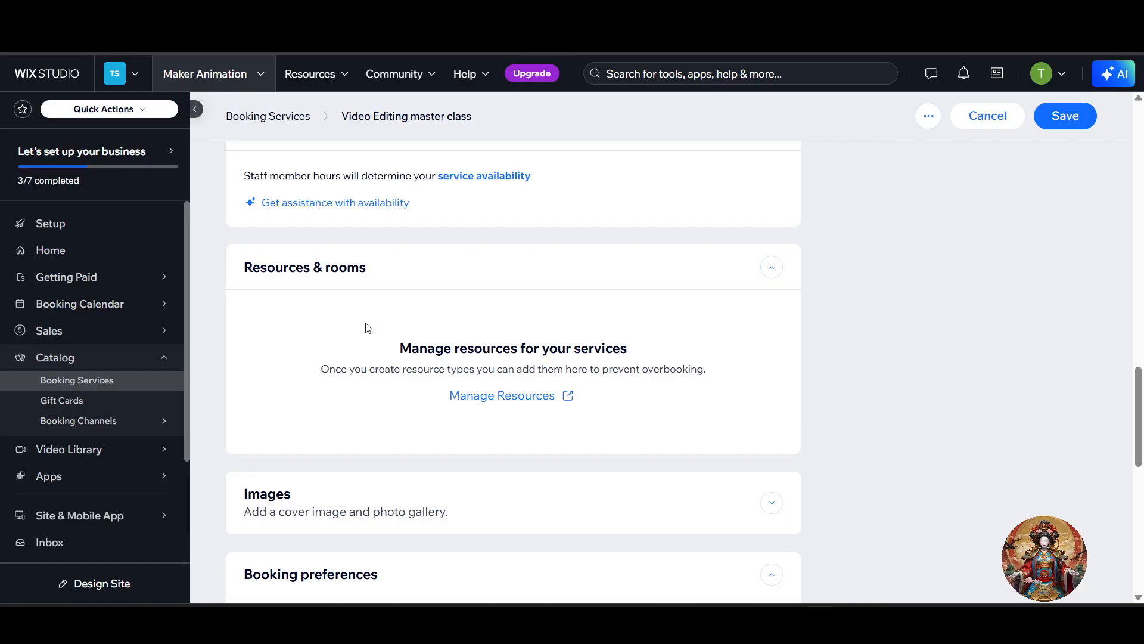
{"action": "scroll", "coordinate": [369, 329], "scroll_direction": "down", "scroll_amount": 1}
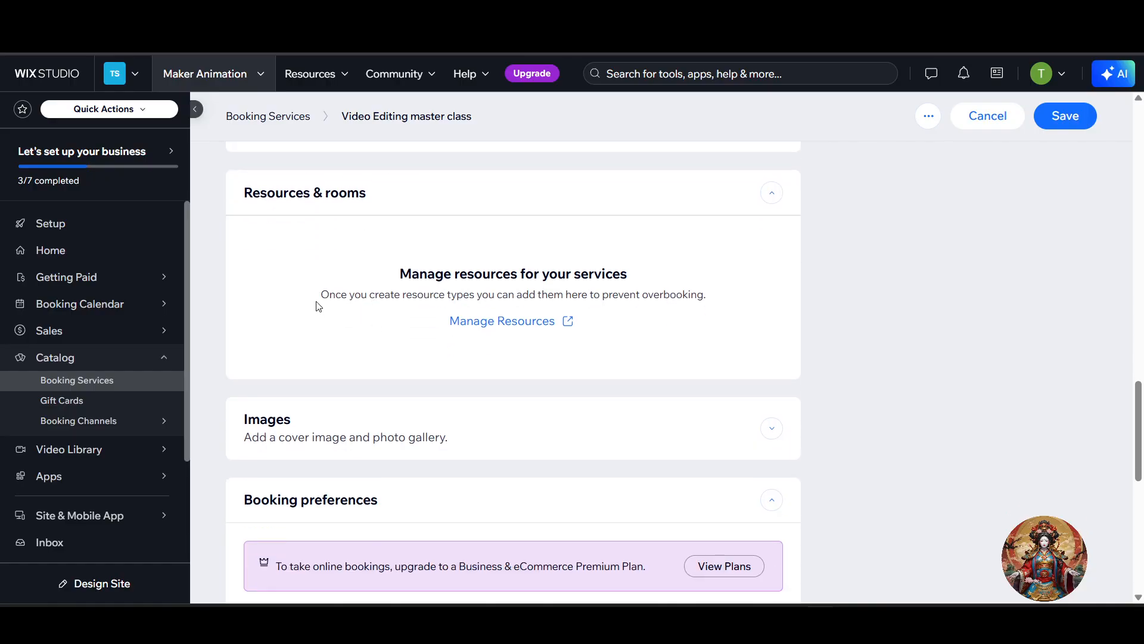
{"action": "left_click_drag", "start_coordinate": [321, 295], "coordinate": [473, 298]}
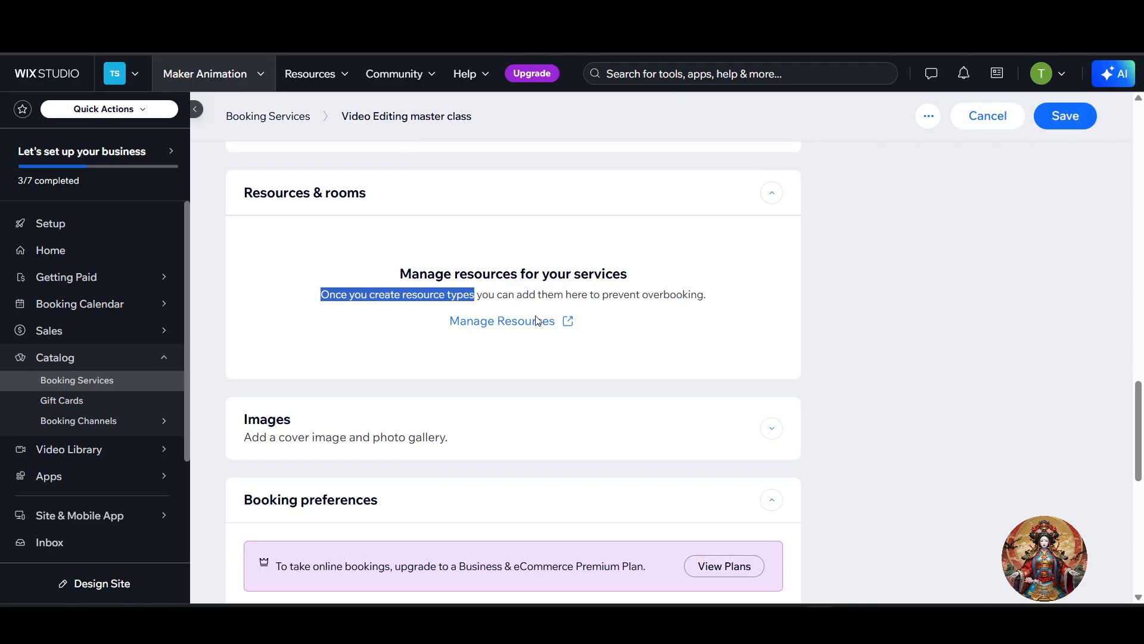
{"action": "scroll", "coordinate": [848, 342], "scroll_direction": "down", "scroll_amount": 1}
{"action": "scroll", "coordinate": [467, 309], "scroll_direction": "up", "scroll_amount": 2}
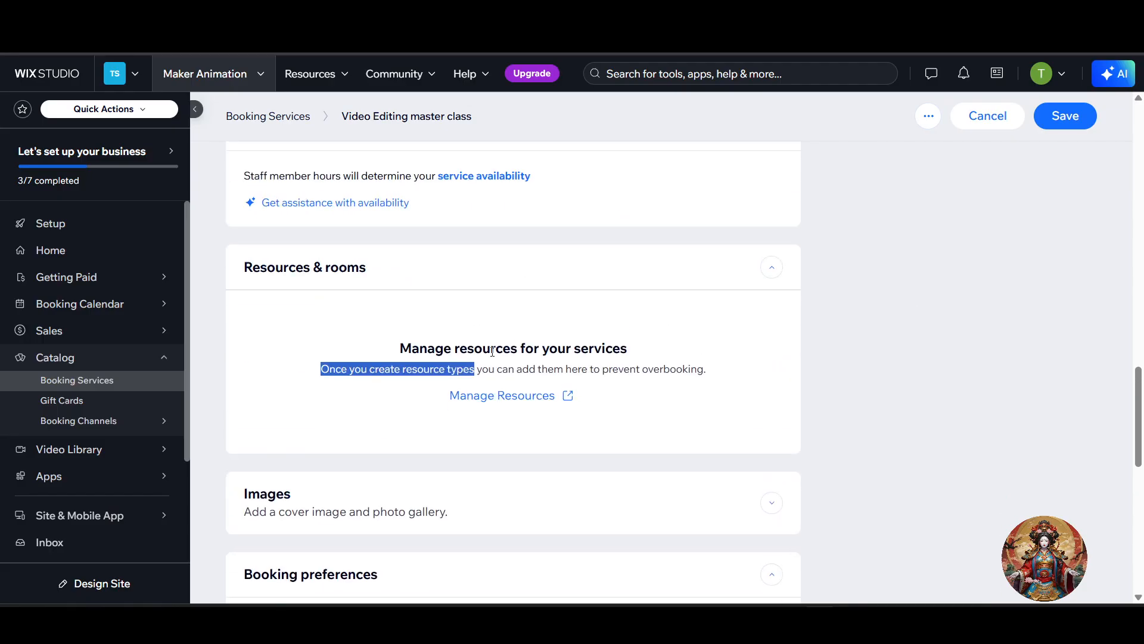
{"action": "scroll", "coordinate": [837, 343], "scroll_direction": "down", "scroll_amount": 4}
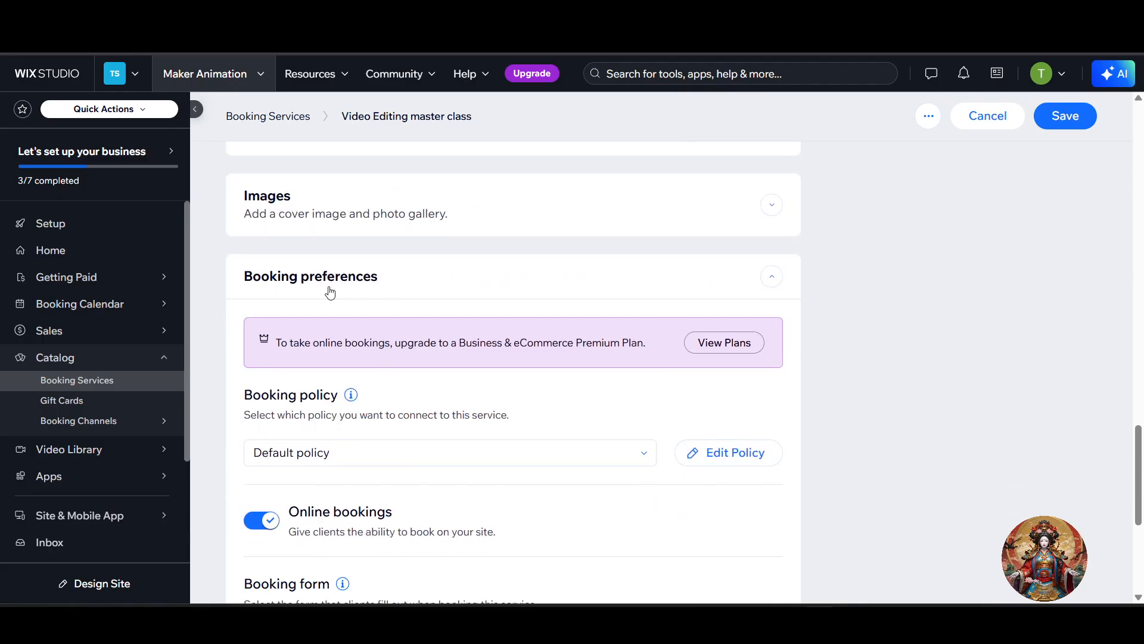
Step: Expand the service's images section and examine the cover image and service gallery options
{"action": "left_click", "coordinate": [519, 224]}
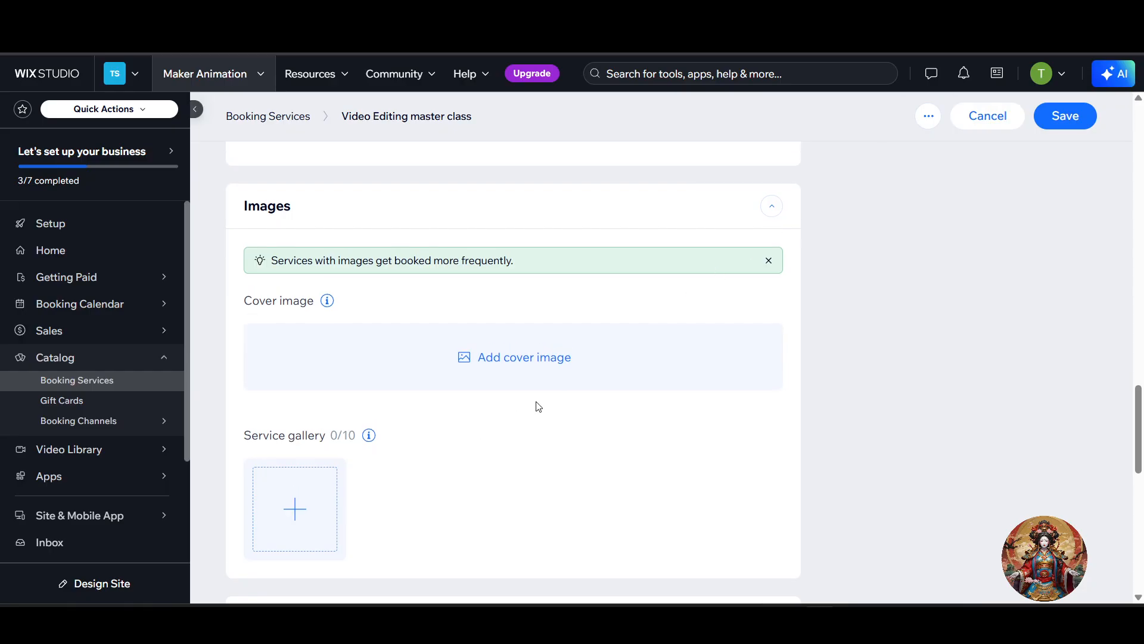
{"action": "scroll", "coordinate": [556, 409], "scroll_direction": "down", "scroll_amount": 1}
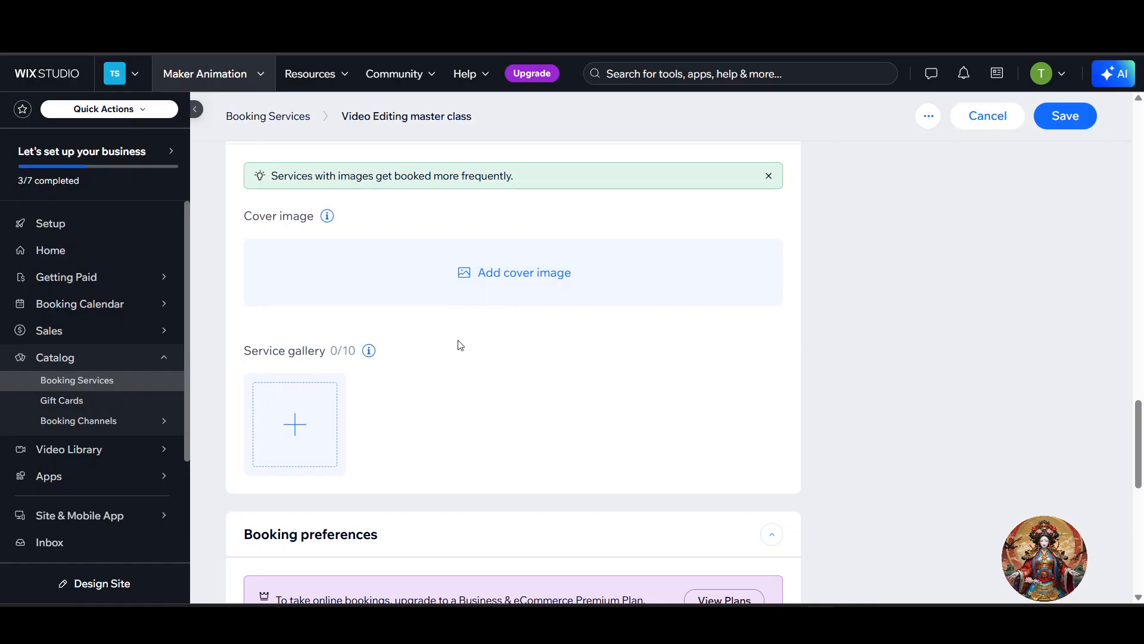
{"action": "scroll", "coordinate": [477, 352], "scroll_direction": "down", "scroll_amount": 1}
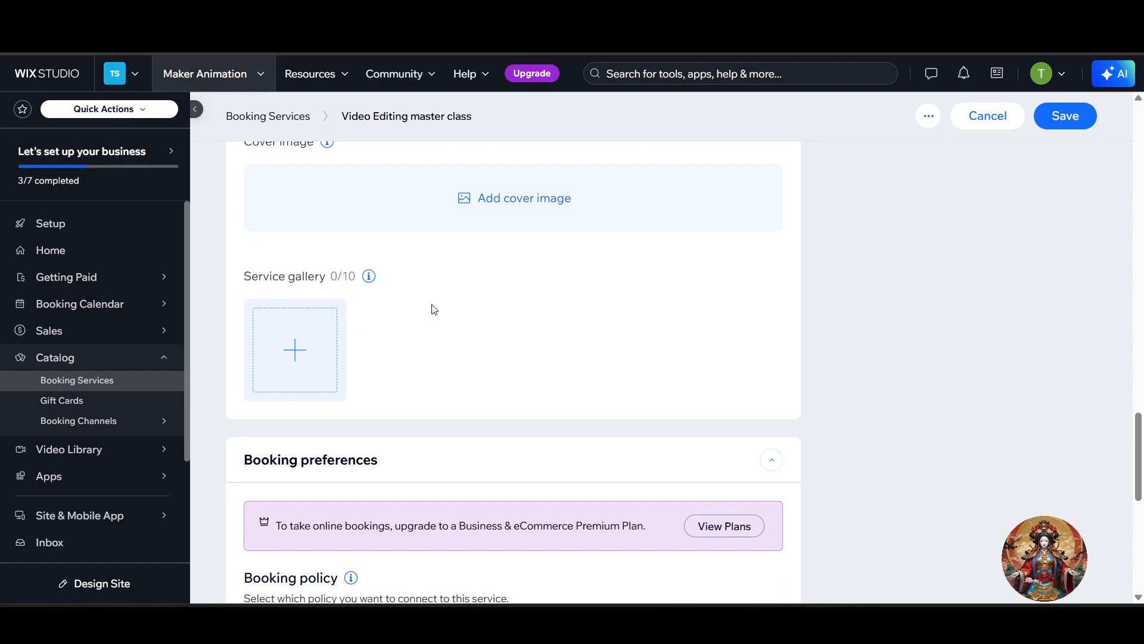
{"action": "scroll", "coordinate": [432, 309], "scroll_direction": "up", "scroll_amount": 2}
{"action": "scroll", "coordinate": [273, 455], "scroll_direction": "down", "scroll_amount": 1}
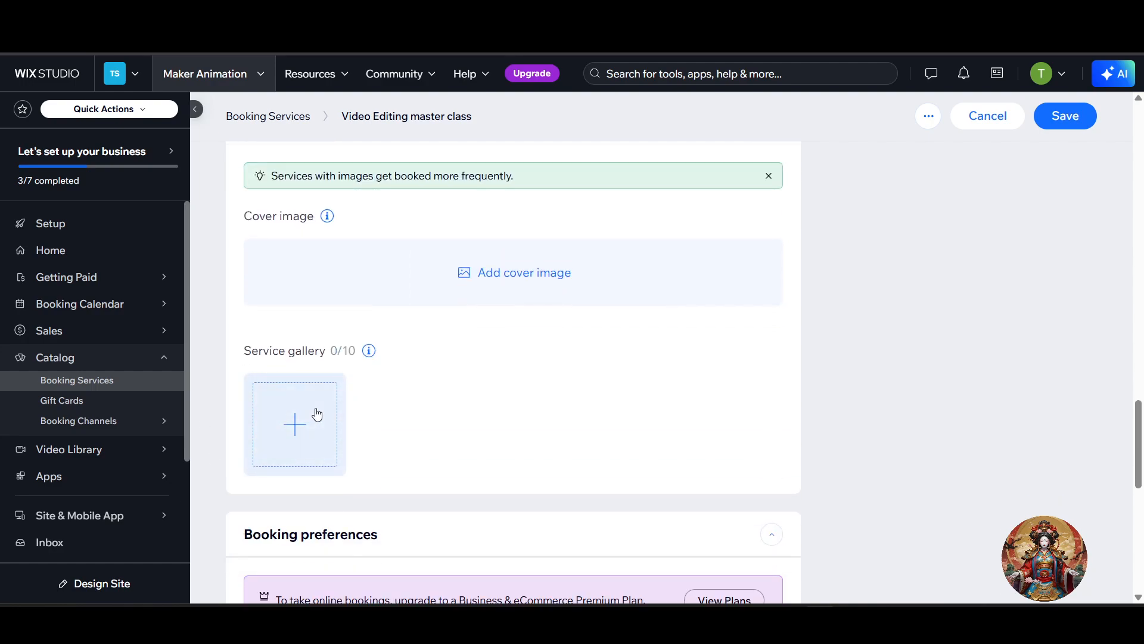
{"action": "scroll", "coordinate": [427, 414], "scroll_direction": "down", "scroll_amount": 2}
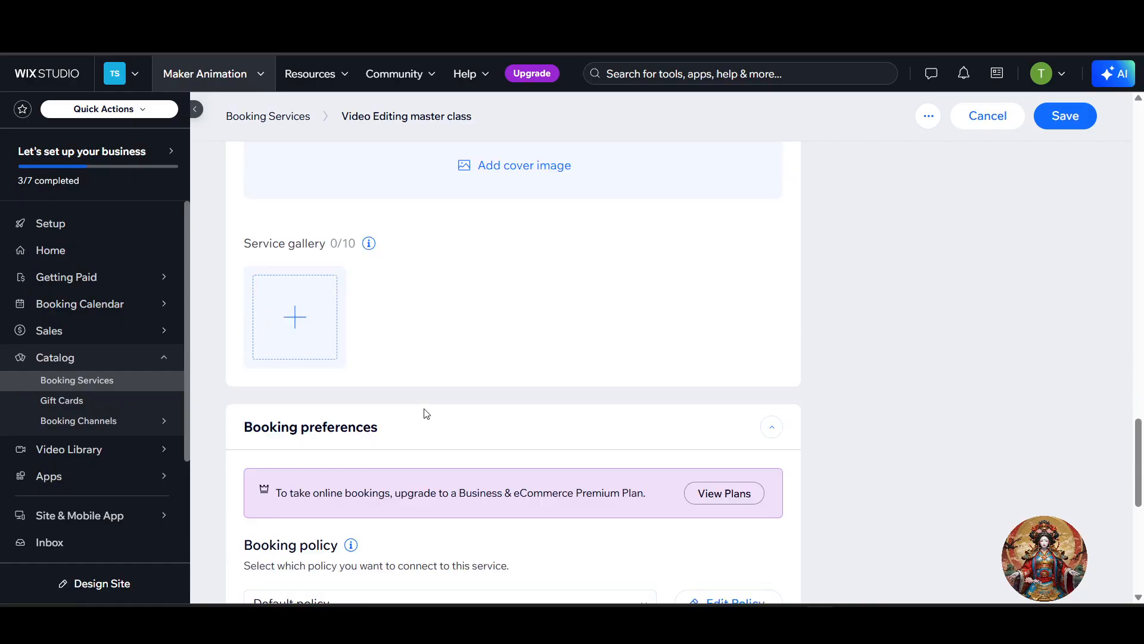
{"action": "scroll", "coordinate": [470, 348], "scroll_direction": "up", "scroll_amount": 1}
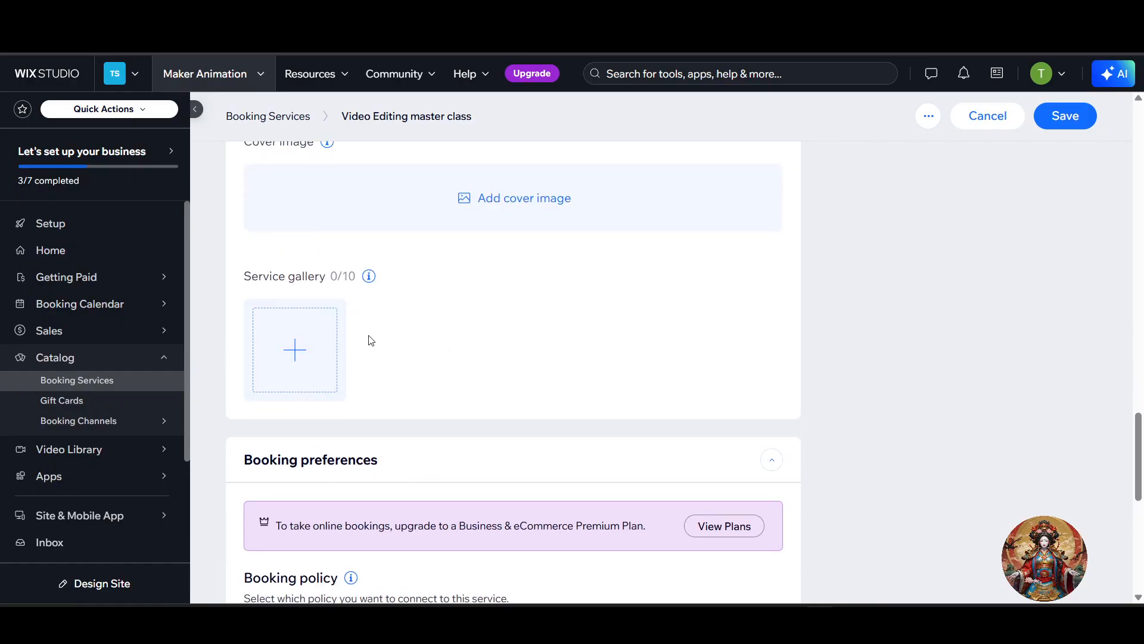
{"action": "scroll", "coordinate": [567, 316], "scroll_direction": "down", "scroll_amount": 3}
{"action": "scroll", "coordinate": [481, 255], "scroll_direction": "down", "scroll_amount": 2}
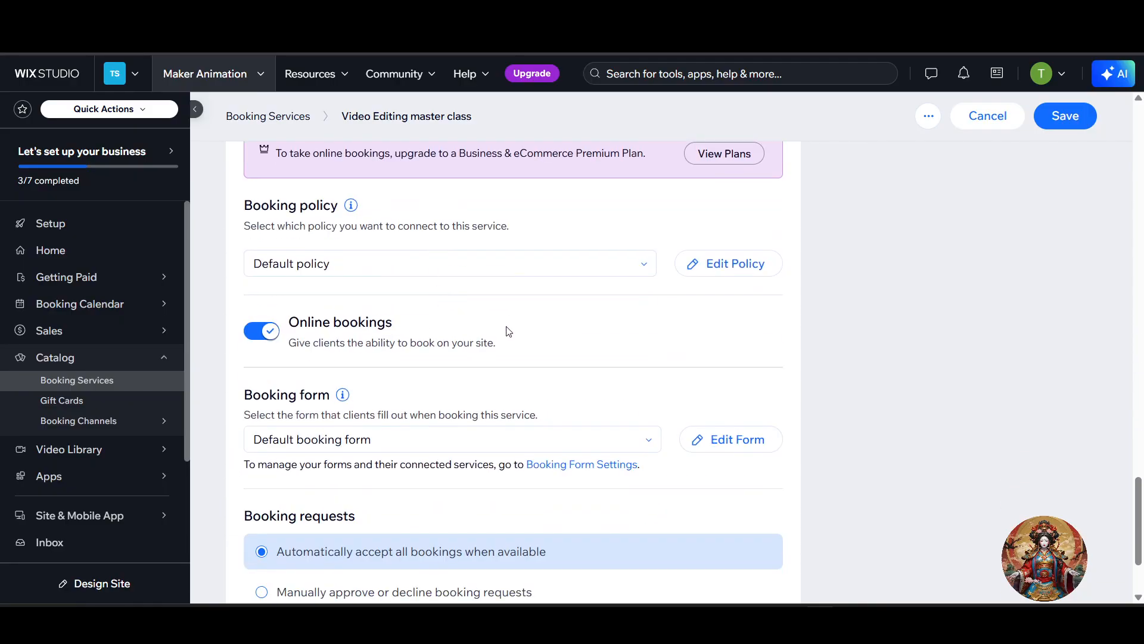
Step: Review the service's booking policy setting and the choices available for its booking form
{"action": "left_click_drag", "start_coordinate": [244, 205], "coordinate": [338, 206]}
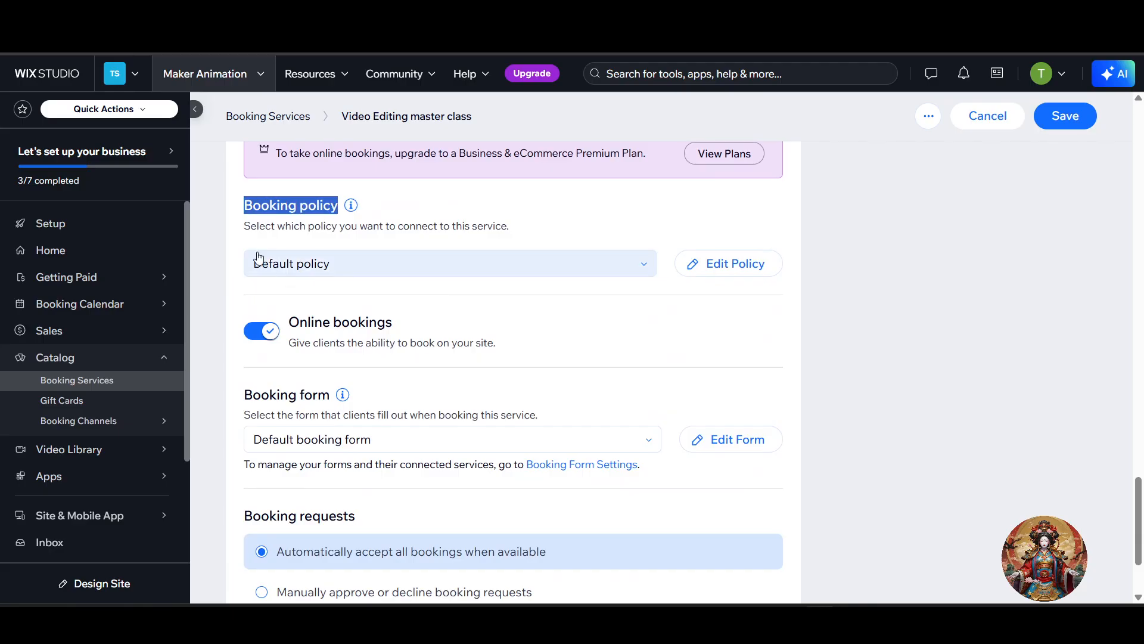
{"action": "left_click_drag", "start_coordinate": [250, 226], "coordinate": [514, 226]}
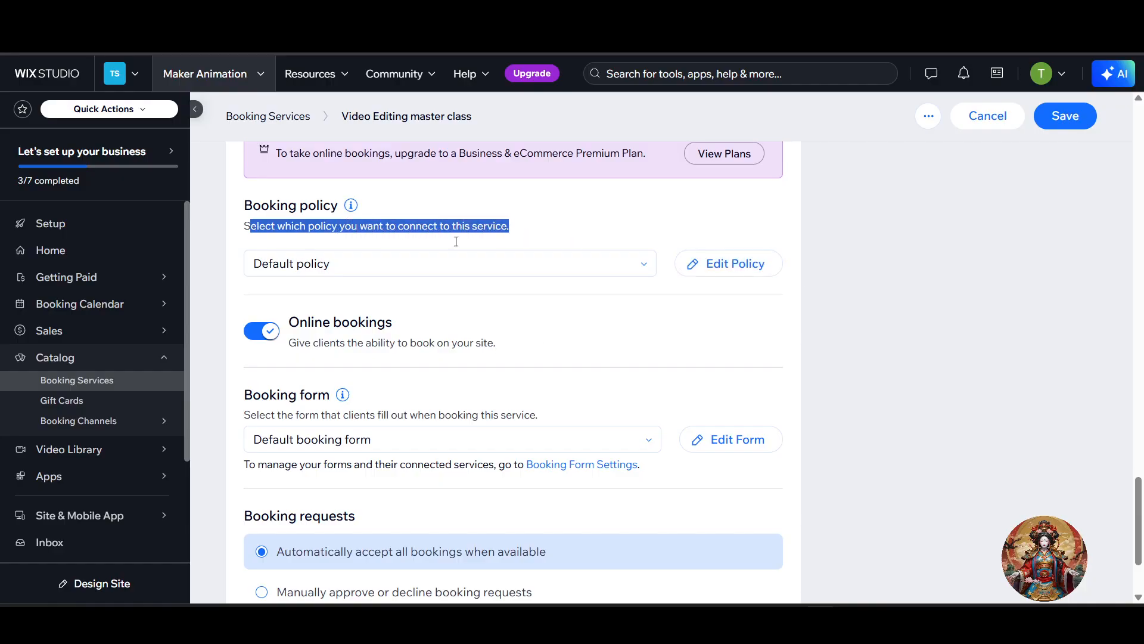
{"action": "left_click", "coordinate": [766, 271]}
{"action": "scroll", "coordinate": [453, 309], "scroll_direction": "down", "scroll_amount": 3}
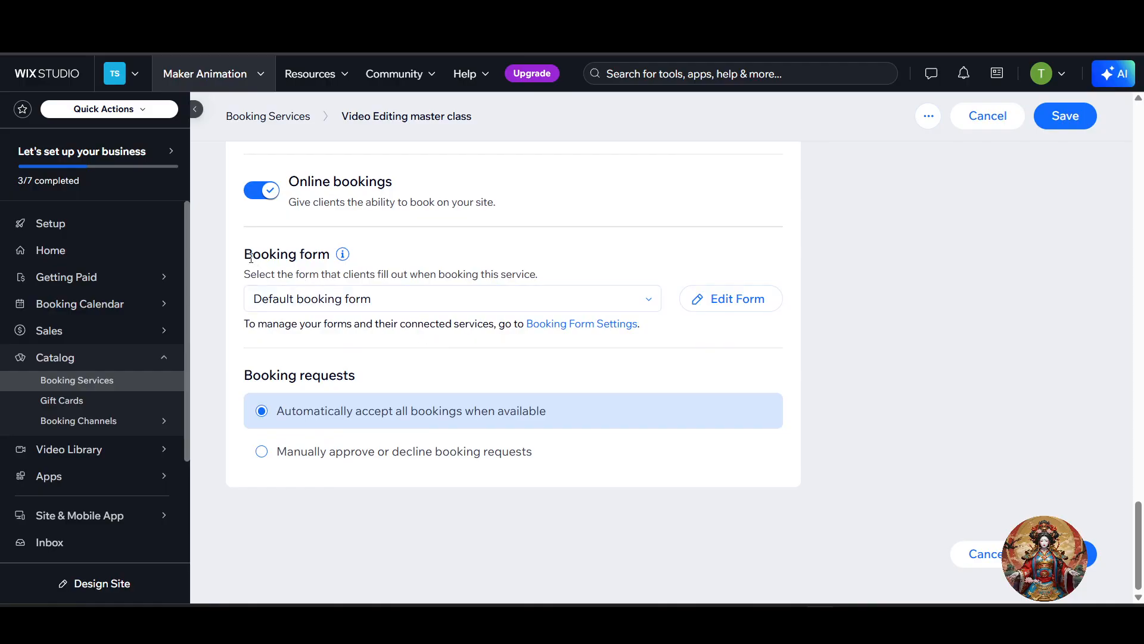
{"action": "left_click_drag", "start_coordinate": [246, 274], "coordinate": [546, 277]}
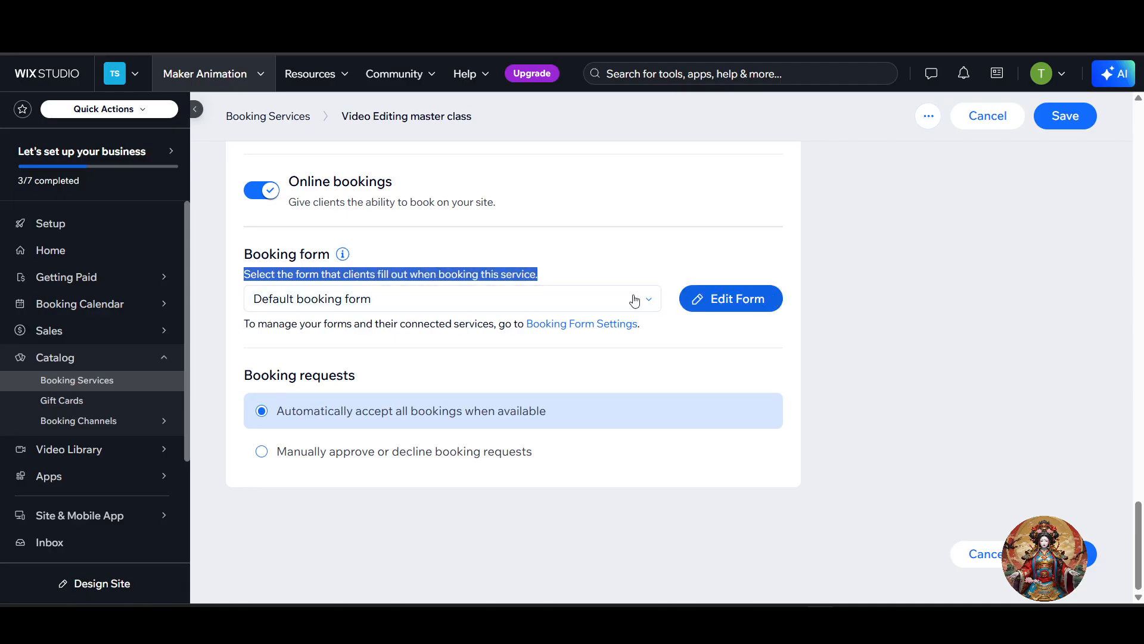
{"action": "left_click", "coordinate": [575, 298]}
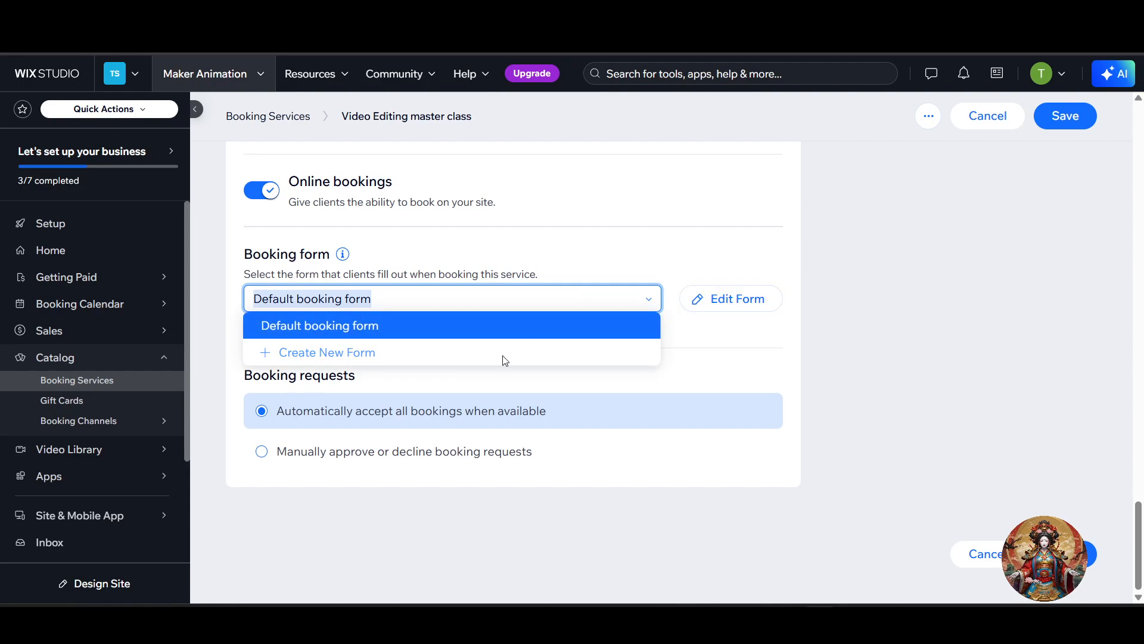
{"action": "left_click", "coordinate": [902, 317]}
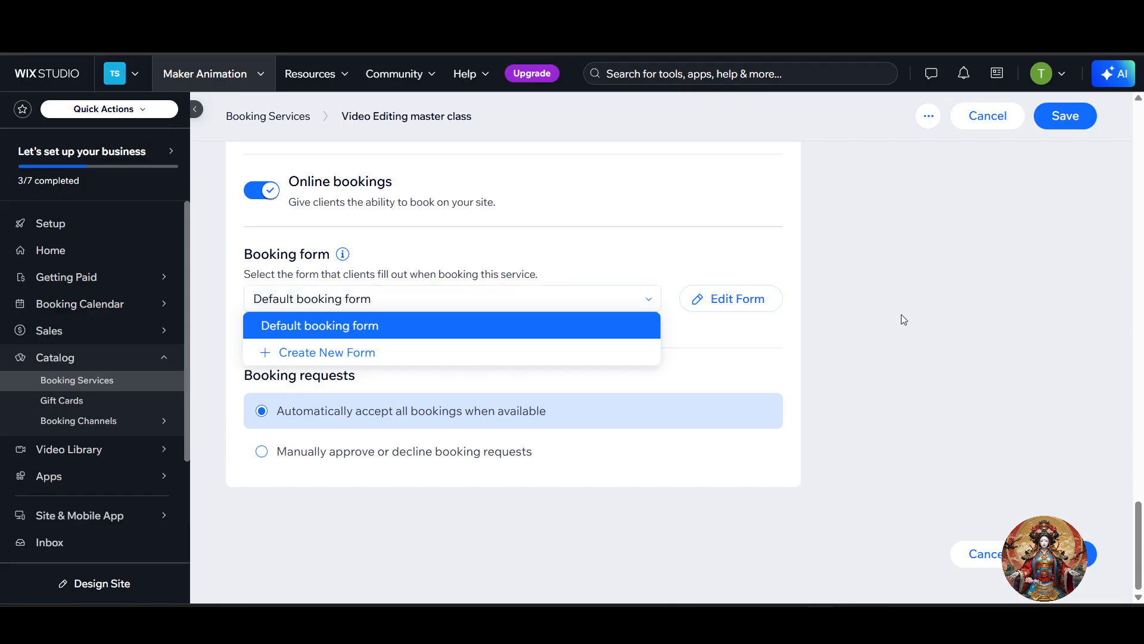
Step: Save the service to open its default booking form, review the client detail fields, and return to the service
{"action": "left_click", "coordinate": [717, 308]}
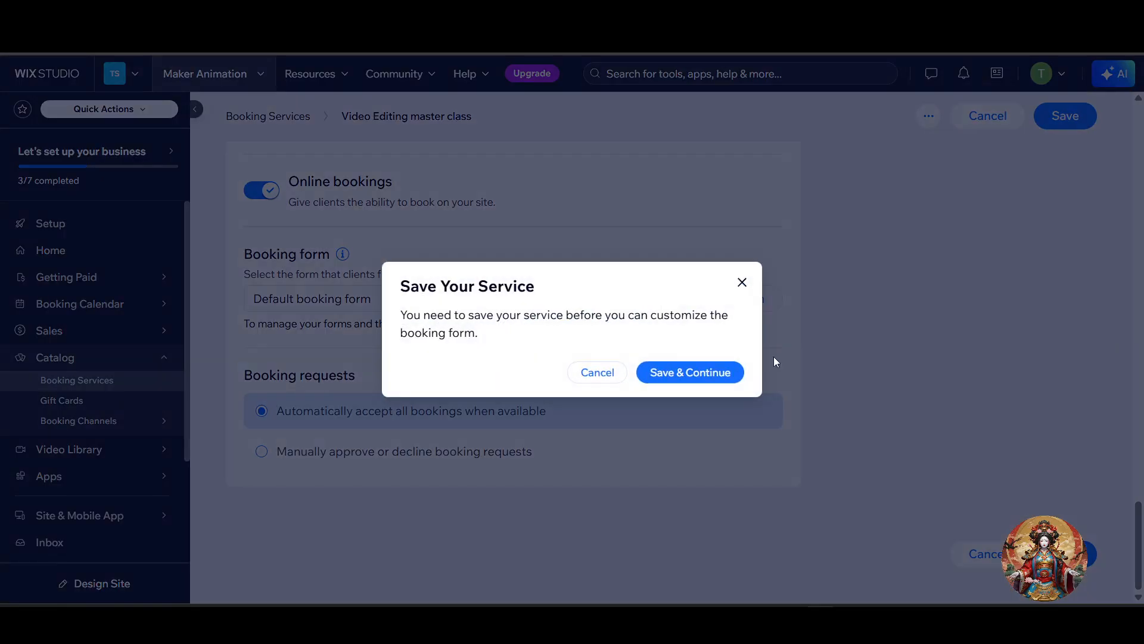
{"action": "left_click", "coordinate": [707, 373]}
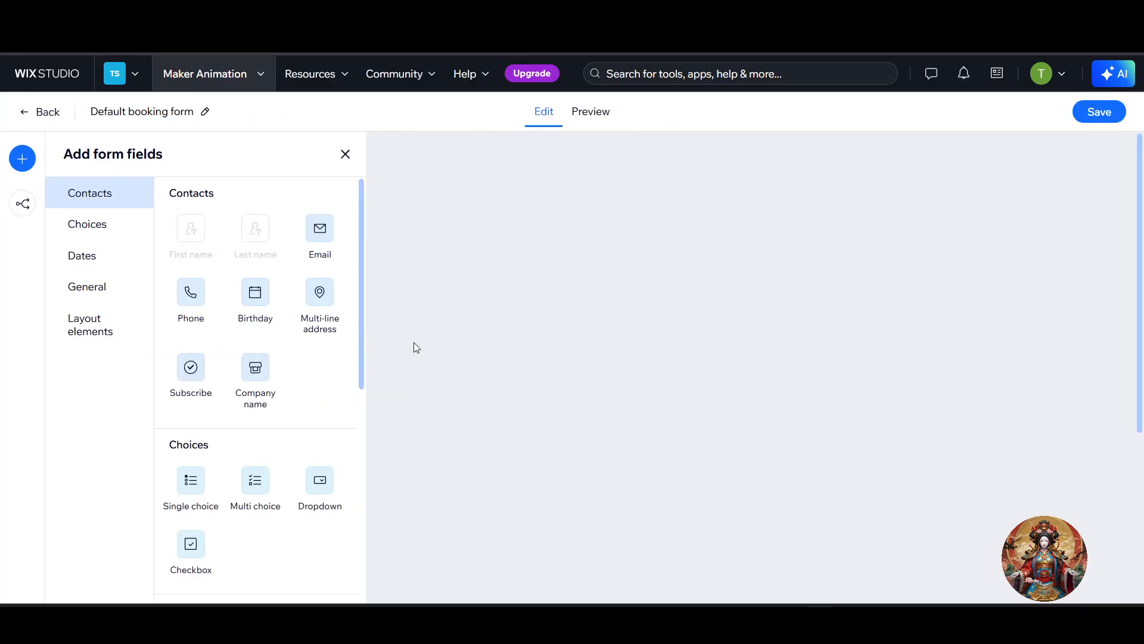
{"action": "scroll", "coordinate": [488, 312], "scroll_direction": "down", "scroll_amount": 5}
{"action": "scroll", "coordinate": [517, 331], "scroll_direction": "up", "scroll_amount": 5}
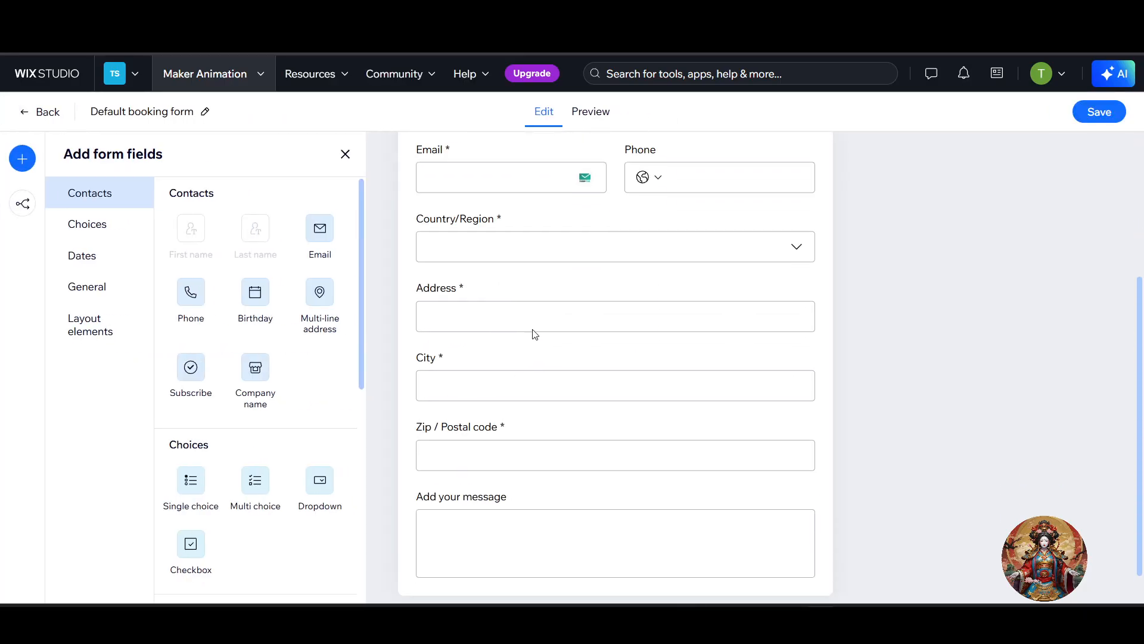
{"action": "scroll", "coordinate": [487, 349], "scroll_direction": "down", "scroll_amount": 1}
{"action": "left_click", "coordinate": [489, 267]}
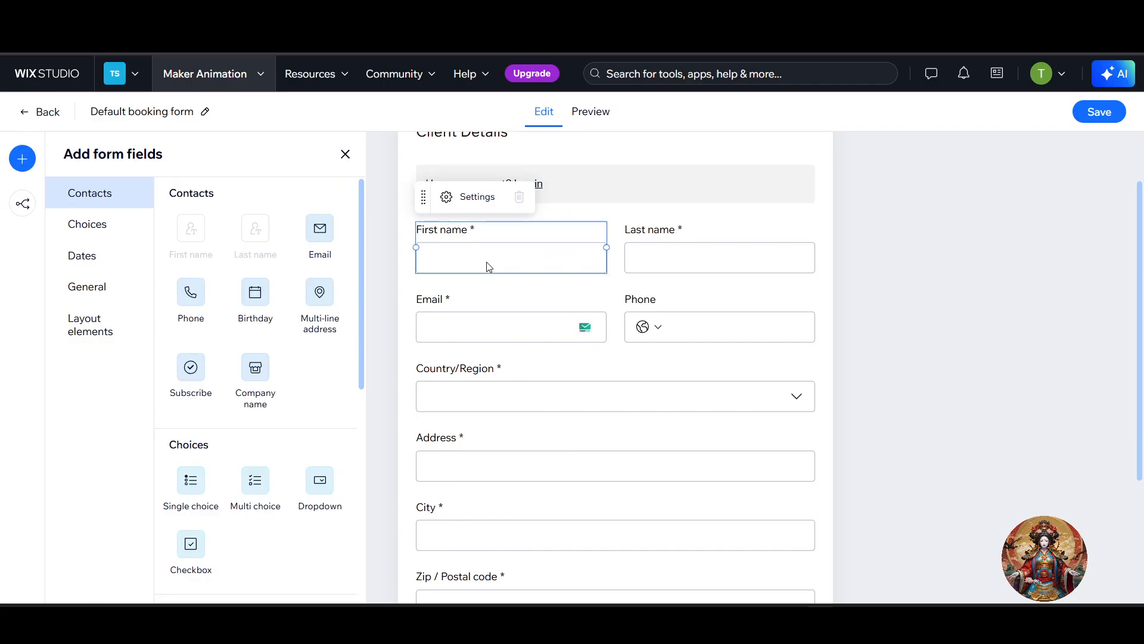
{"action": "left_click", "coordinate": [703, 265]}
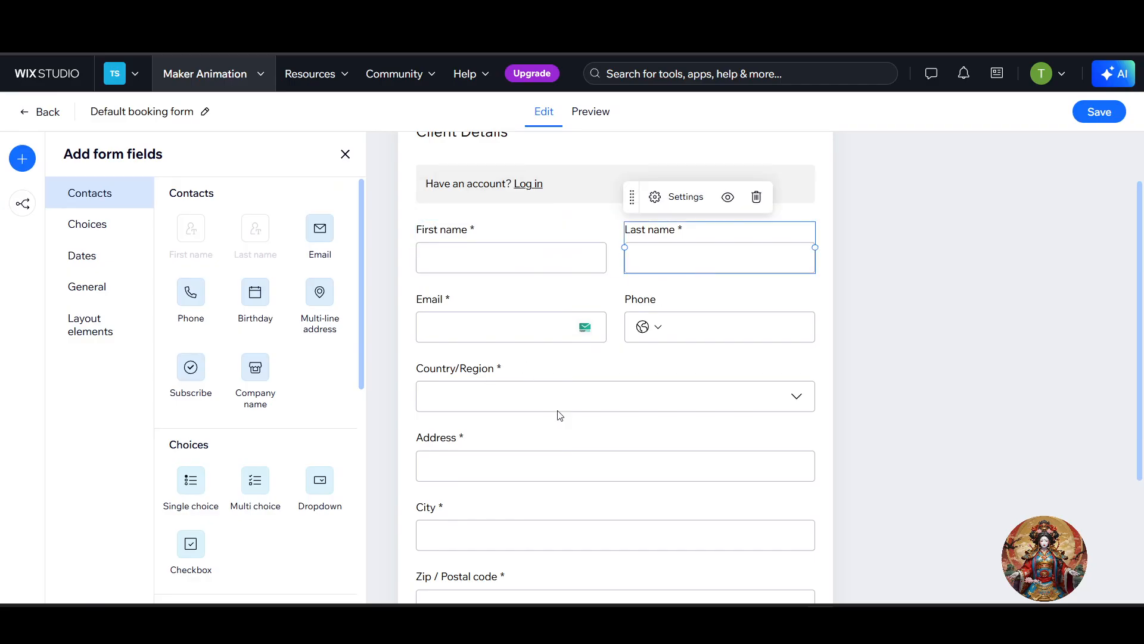
{"action": "scroll", "coordinate": [560, 416], "scroll_direction": "down", "scroll_amount": 3}
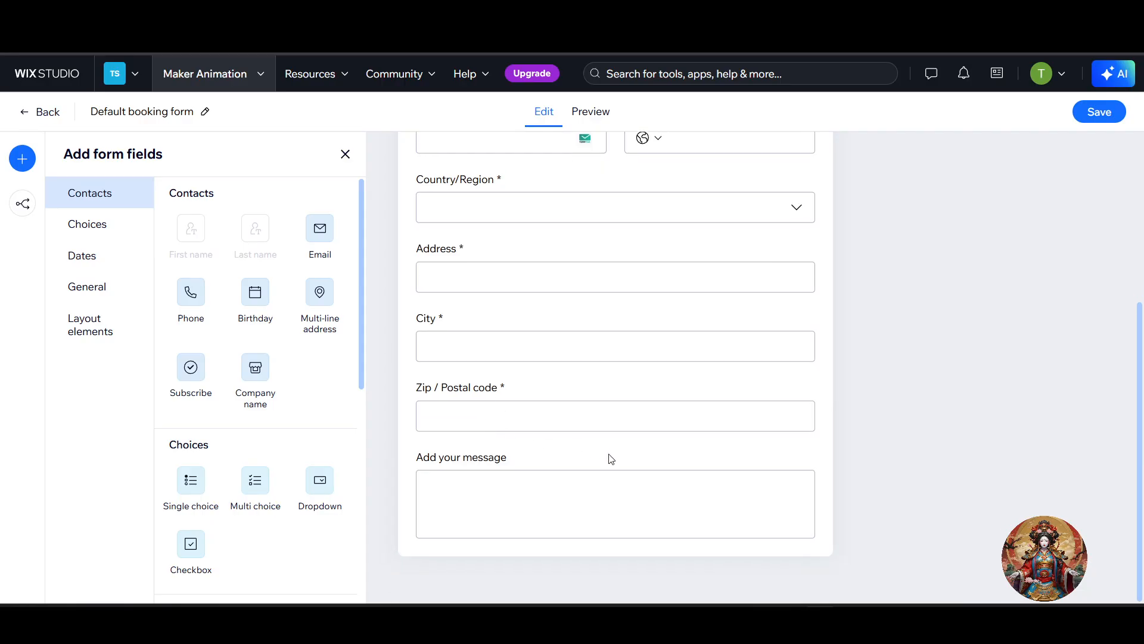
{"action": "scroll", "coordinate": [611, 459], "scroll_direction": "up", "scroll_amount": 4}
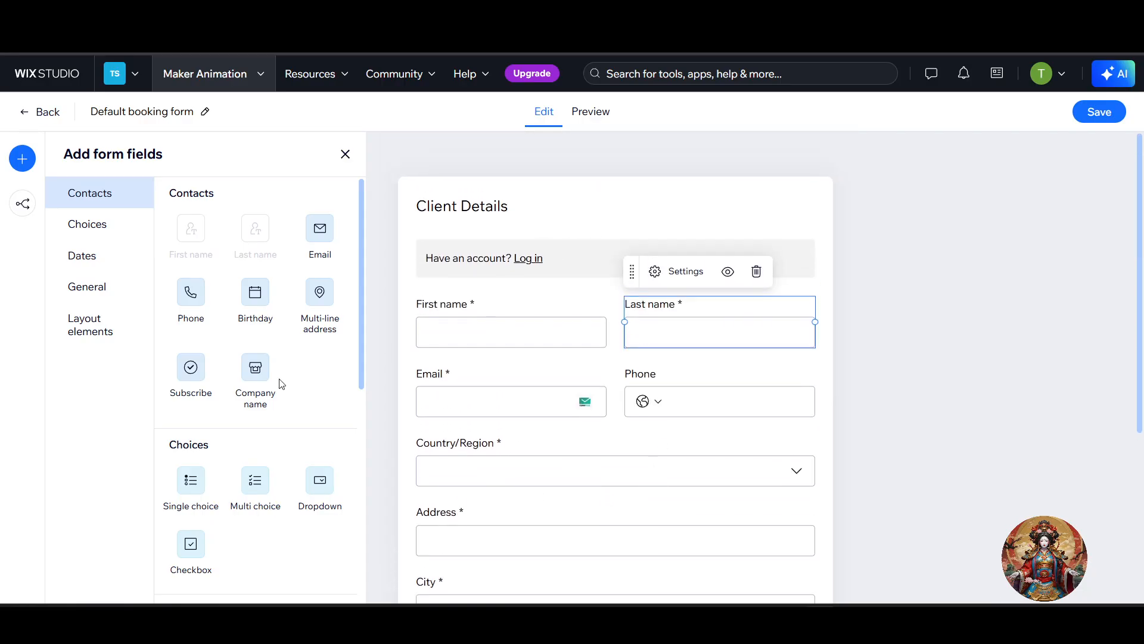
{"action": "left_click", "coordinate": [35, 112]}
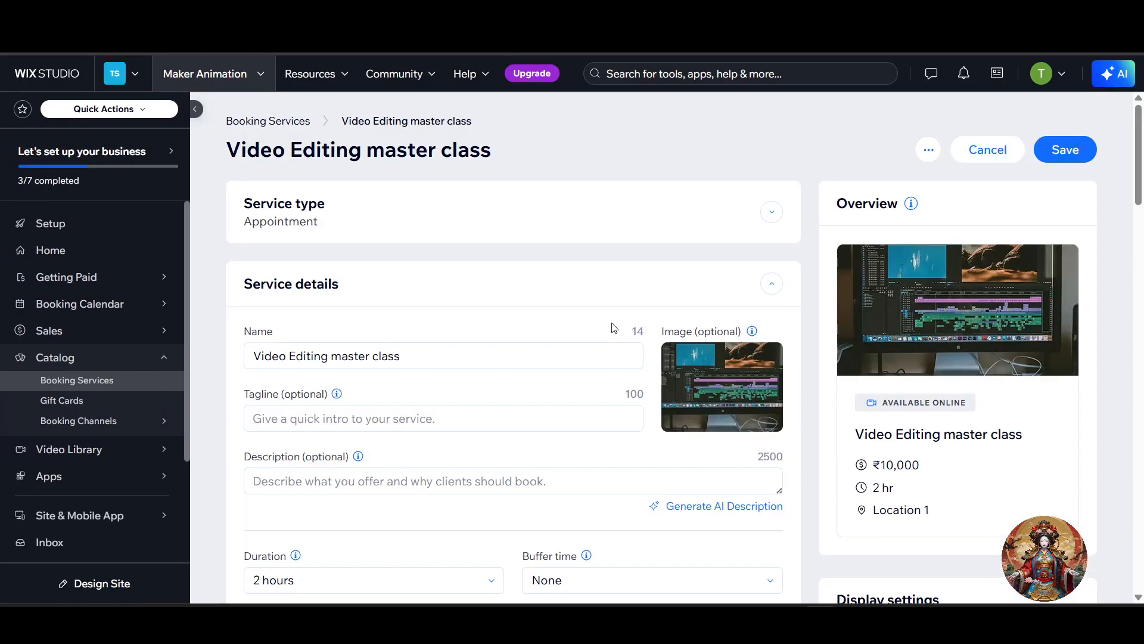
Step: Review the booking request options at the end of the service settings and save the Video Editing master class service
{"action": "scroll", "coordinate": [475, 384], "scroll_direction": "down", "scroll_amount": 15}
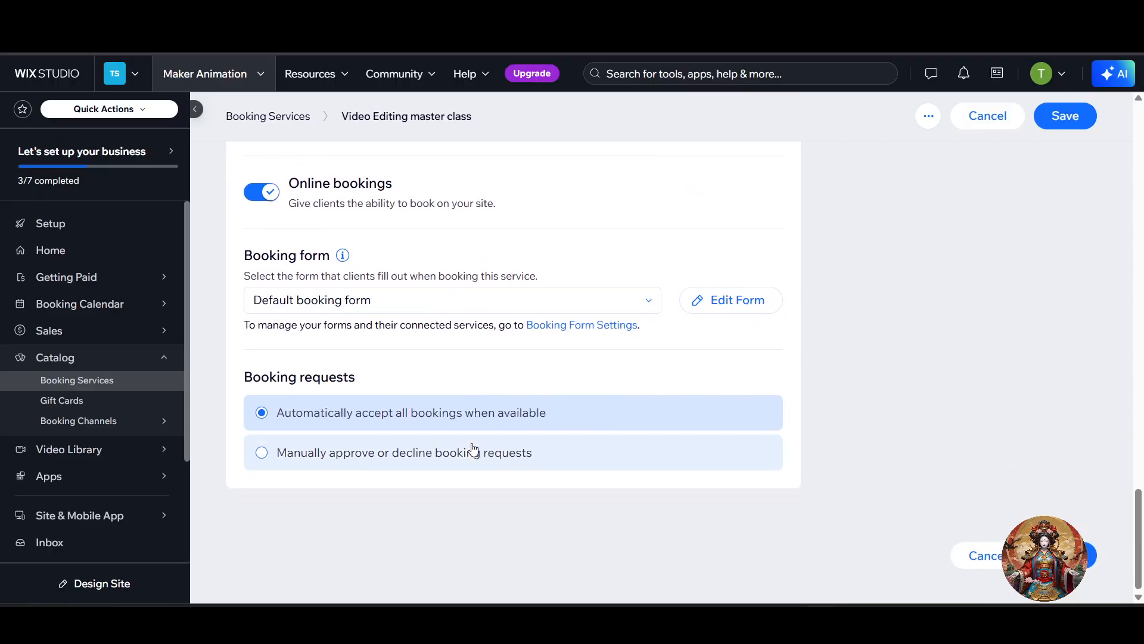
{"action": "left_click_drag", "start_coordinate": [235, 386], "coordinate": [478, 383]}
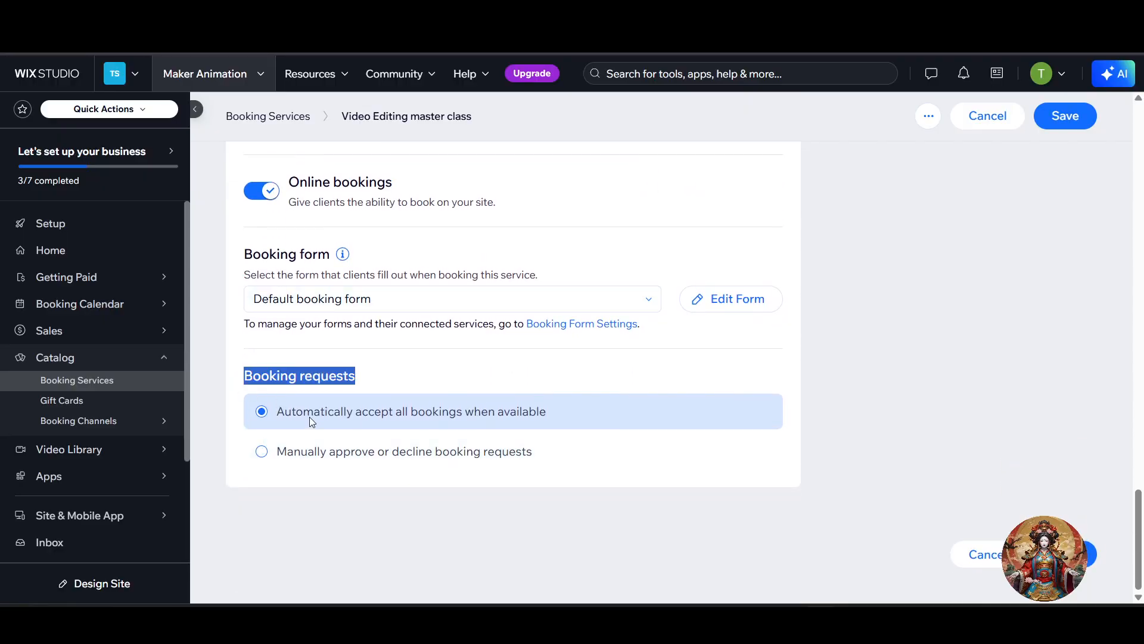
{"action": "left_click", "coordinate": [802, 399]}
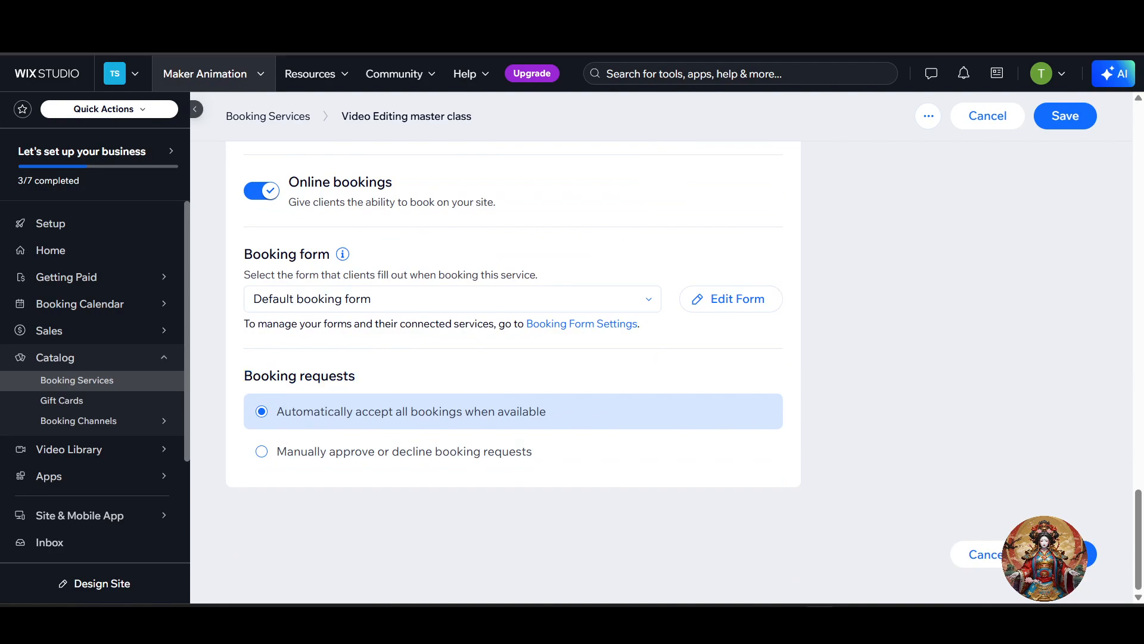
{"action": "scroll", "coordinate": [895, 421], "scroll_direction": "up", "scroll_amount": 1}
{"action": "scroll", "coordinate": [895, 421], "scroll_direction": "down", "scroll_amount": 1}
{"action": "left_click", "coordinate": [1067, 555]}
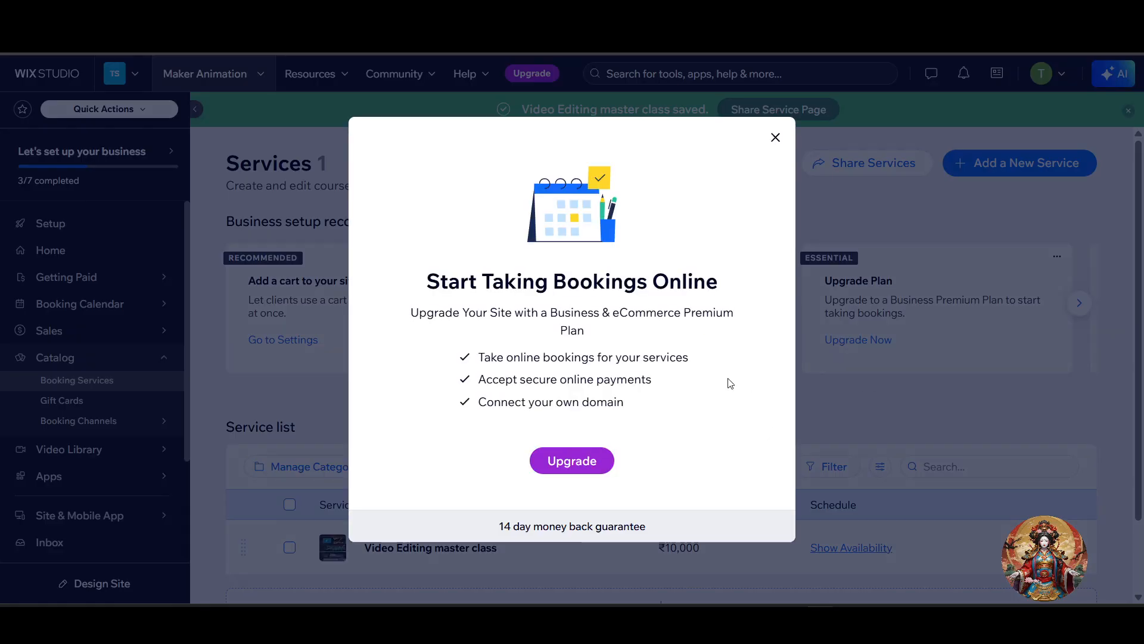
Step: Read the premium plan benefits for taking bookings online, and dismiss the upgrade offer
{"action": "left_click_drag", "start_coordinate": [424, 284], "coordinate": [730, 286]}
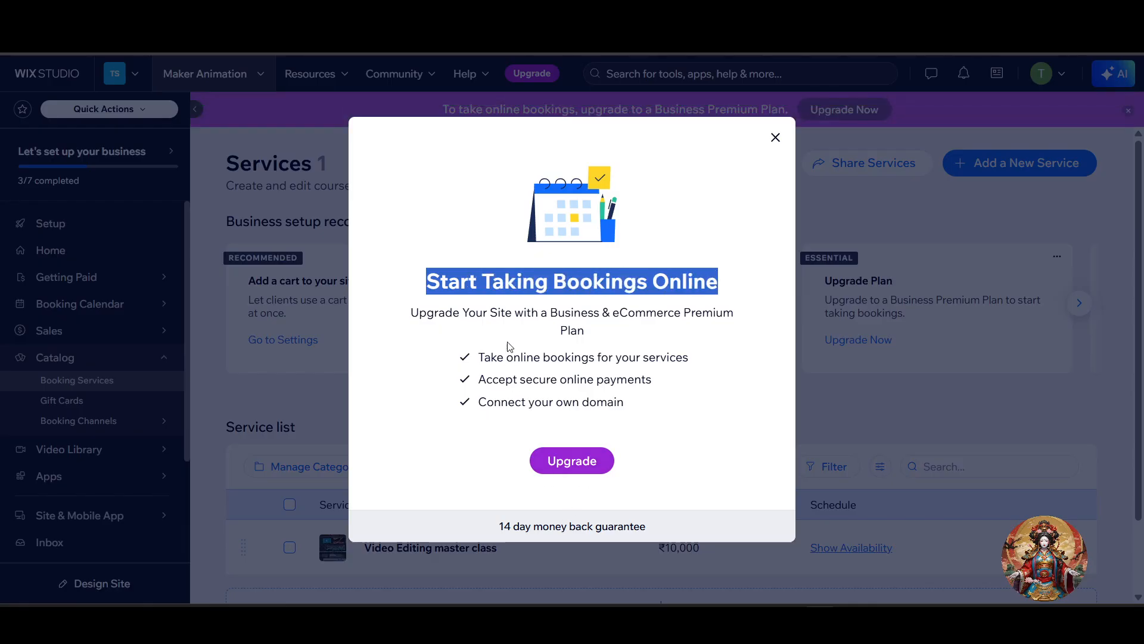
{"action": "left_click", "coordinate": [482, 371]}
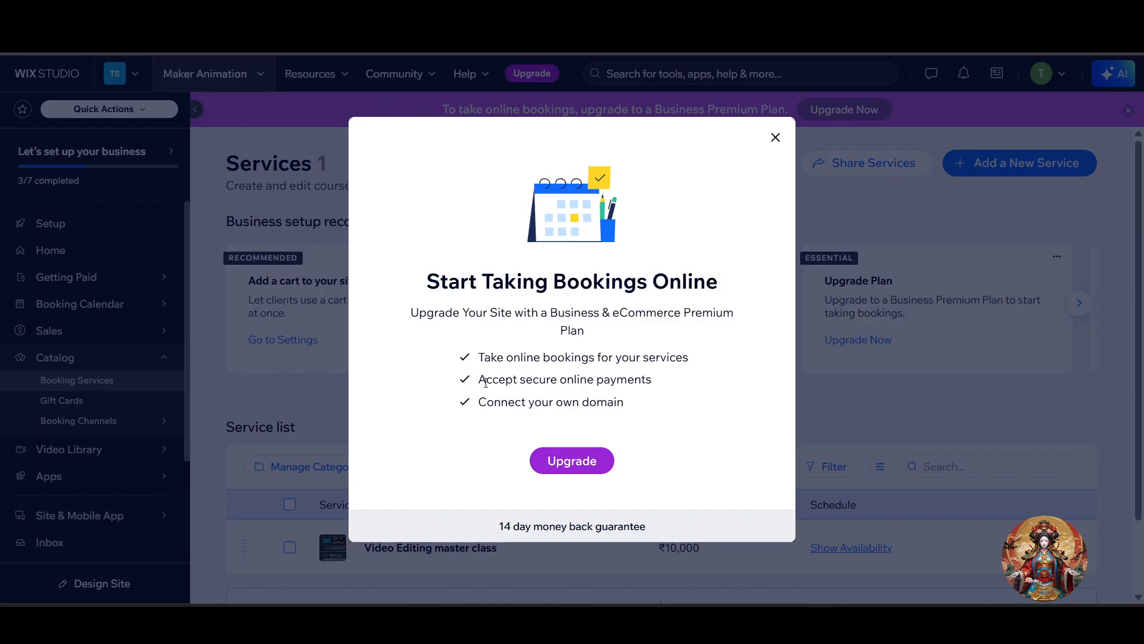
{"action": "left_click_drag", "start_coordinate": [477, 407], "coordinate": [633, 411]}
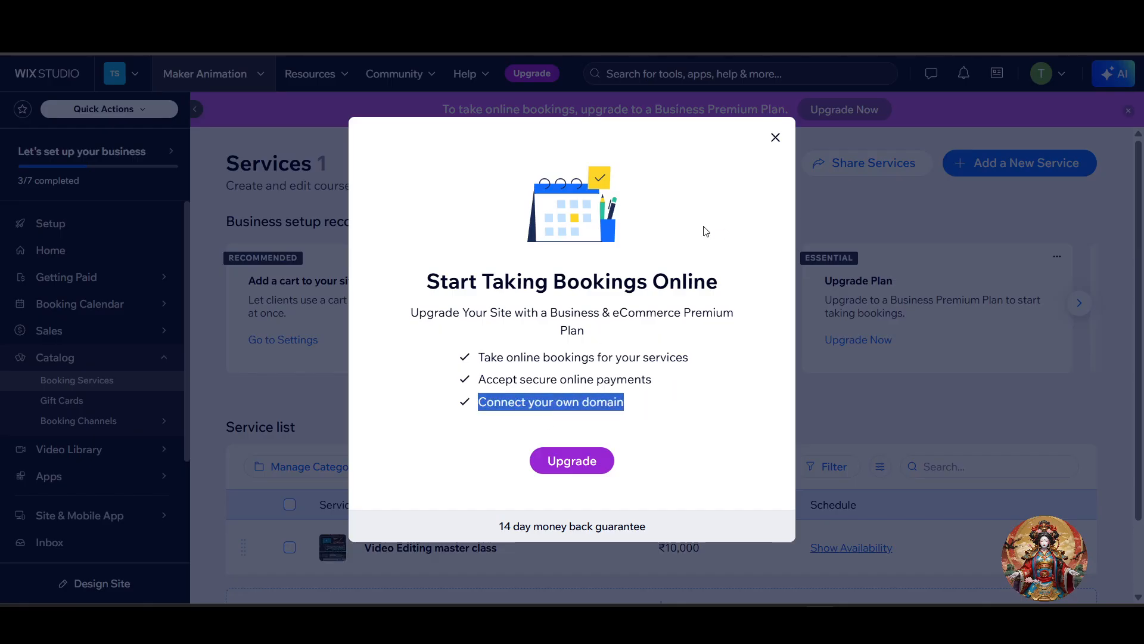
{"action": "left_click", "coordinate": [775, 139]}
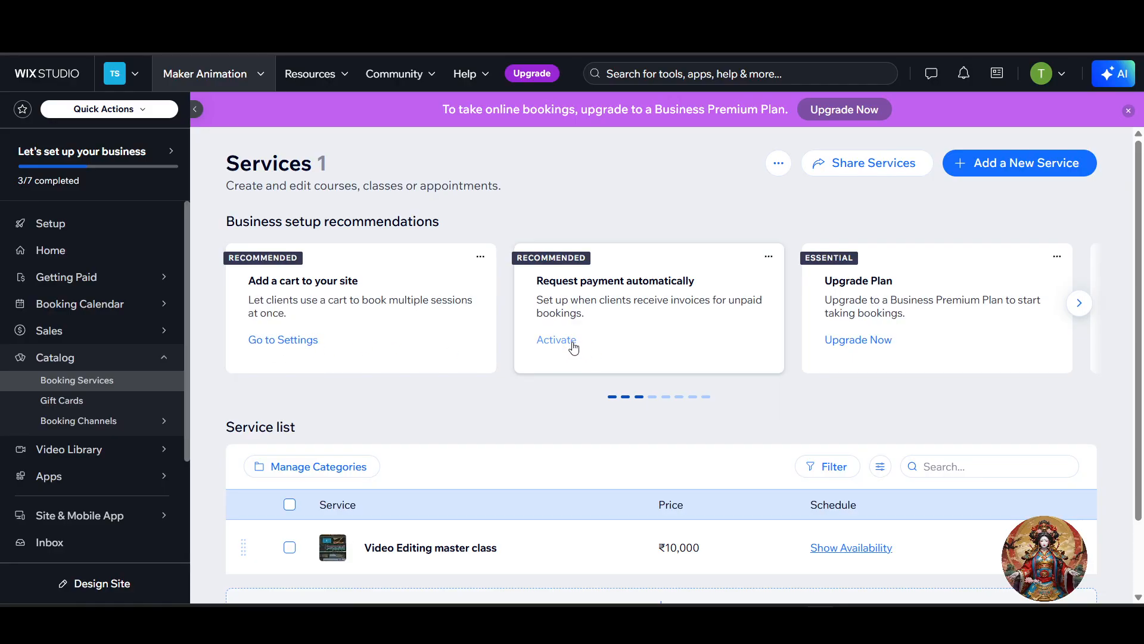
Step: Activate the automation that requests payment when a session is booked, review its summary, and close the summary
{"action": "left_click", "coordinate": [556, 340]}
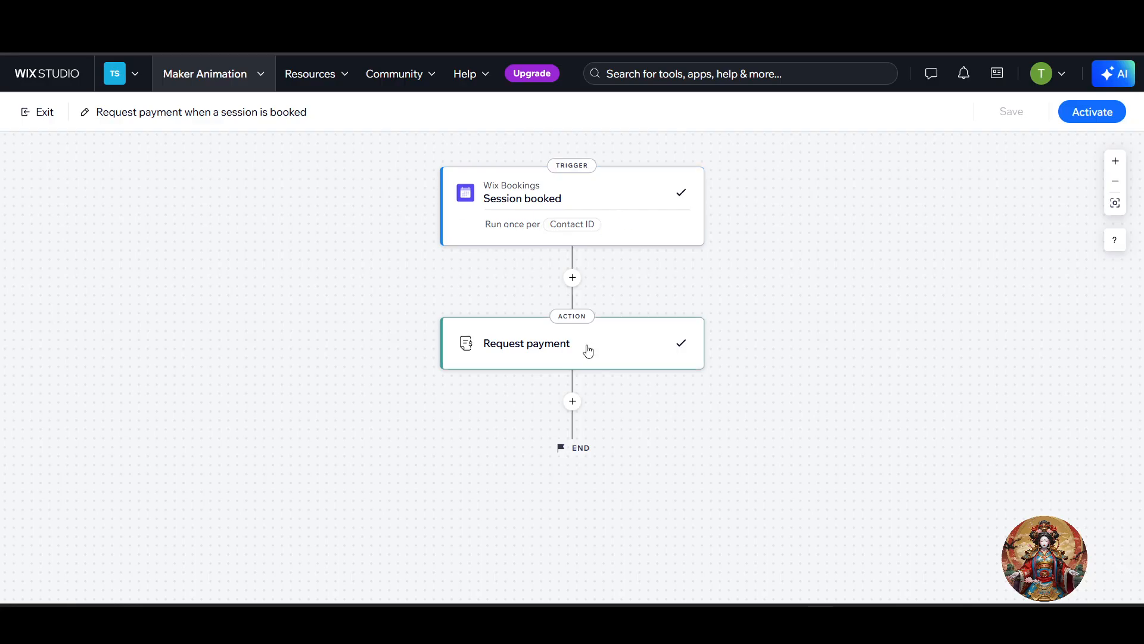
{"action": "left_click", "coordinate": [1082, 112]}
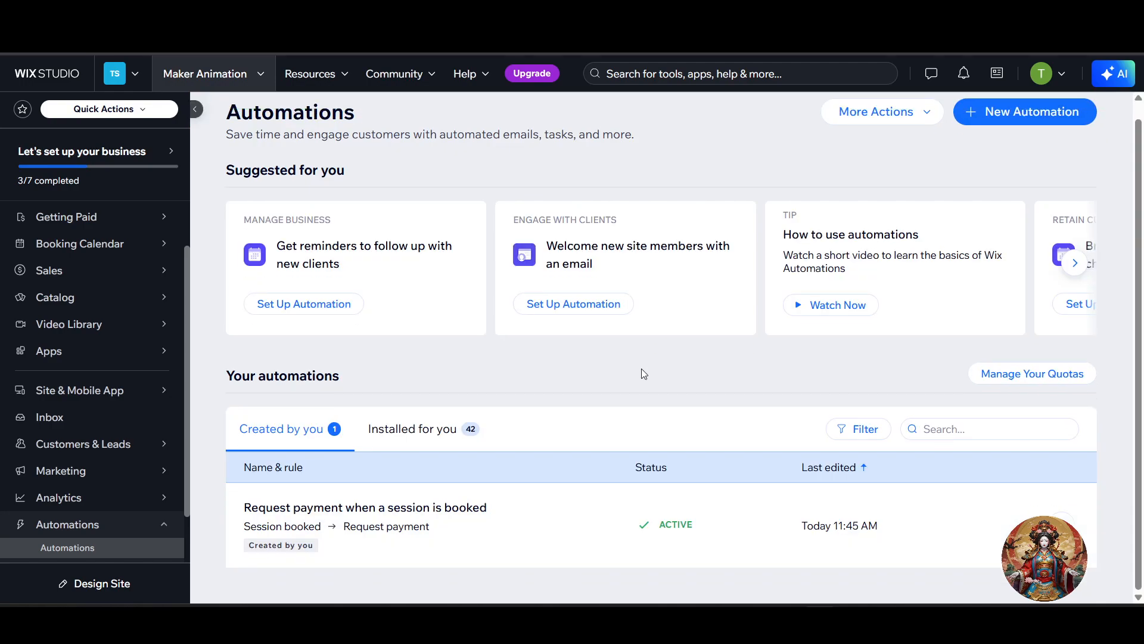
{"action": "mouse_move", "coordinate": [1003, 536]}
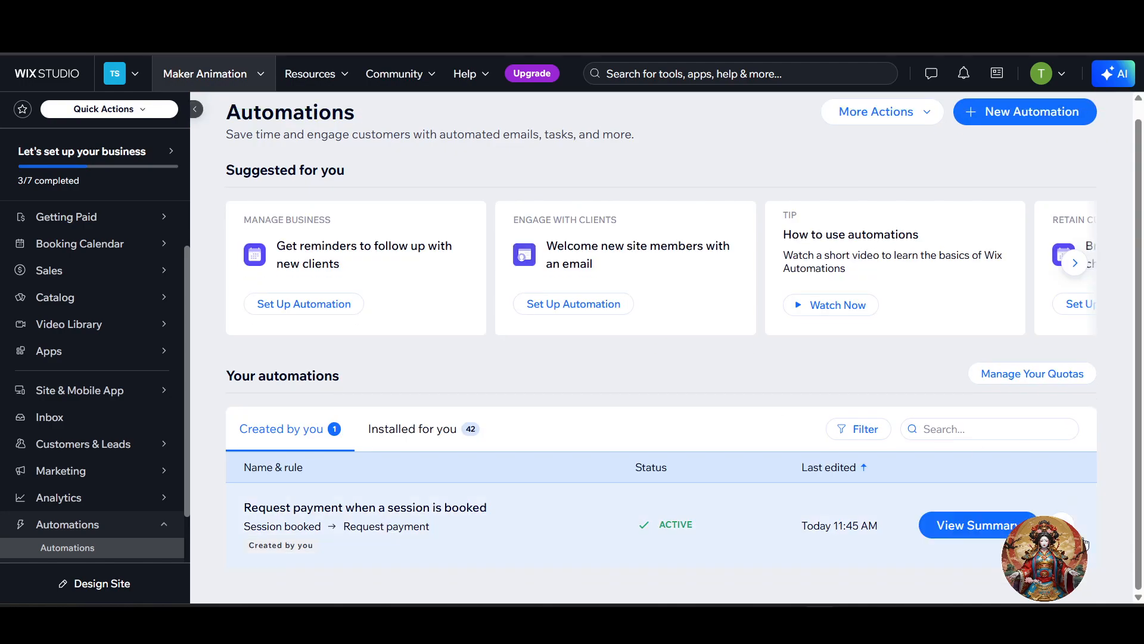
{"action": "left_click", "coordinate": [1003, 532]}
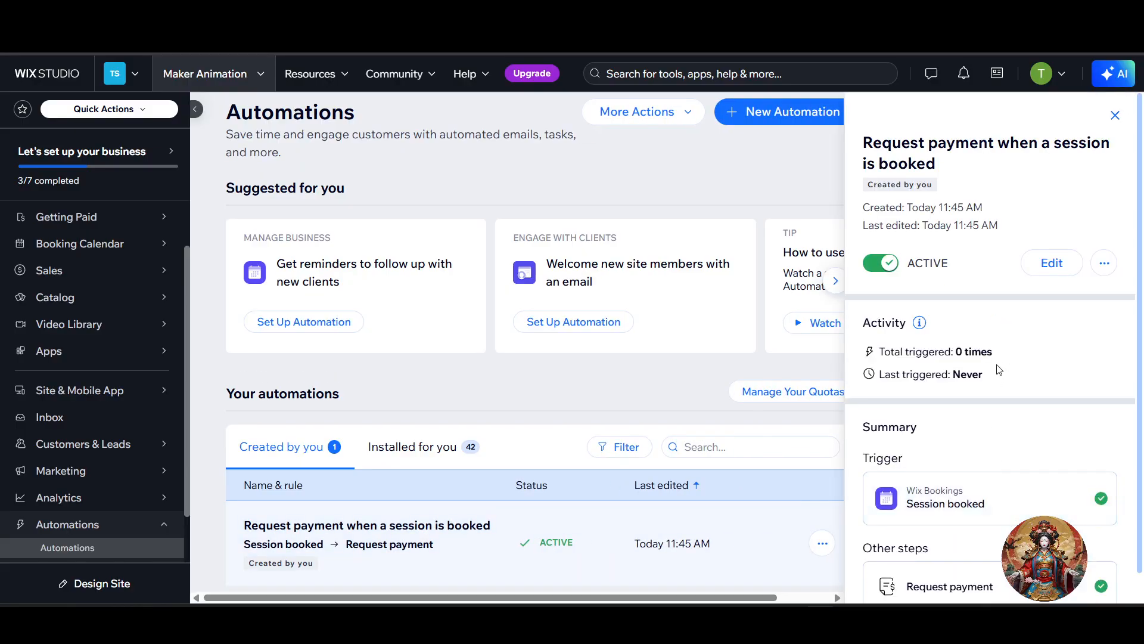
{"action": "scroll", "coordinate": [1007, 374], "scroll_direction": "down", "scroll_amount": 1}
{"action": "scroll", "coordinate": [1012, 374], "scroll_direction": "up", "scroll_amount": 1}
{"action": "left_click_drag", "start_coordinate": [929, 143], "coordinate": [1087, 141]}
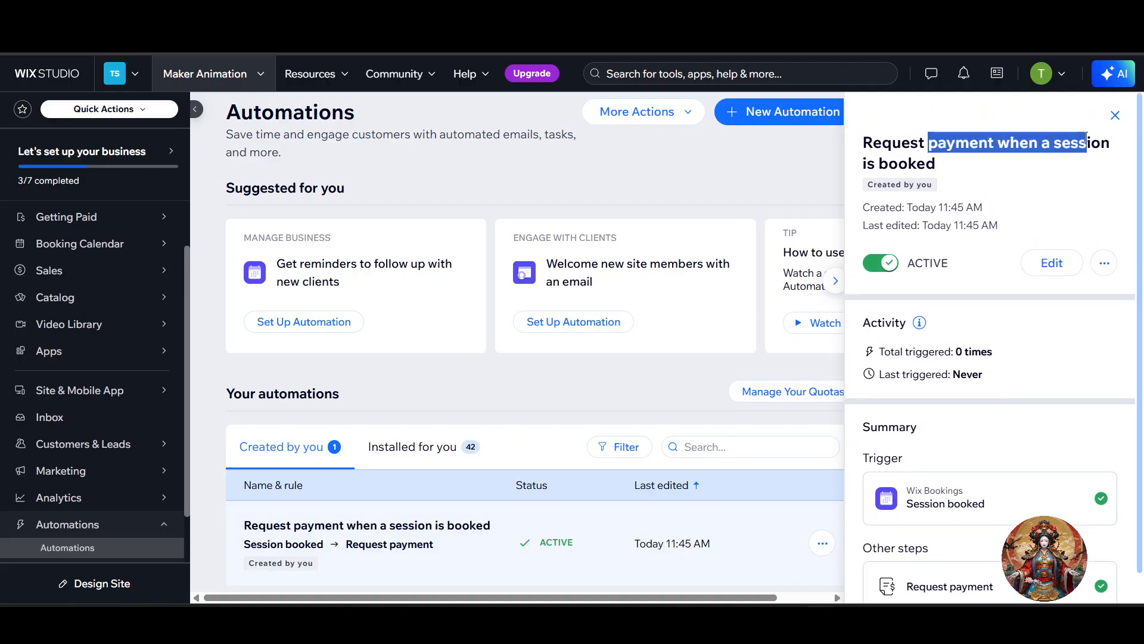
{"action": "left_click", "coordinate": [1115, 115]}
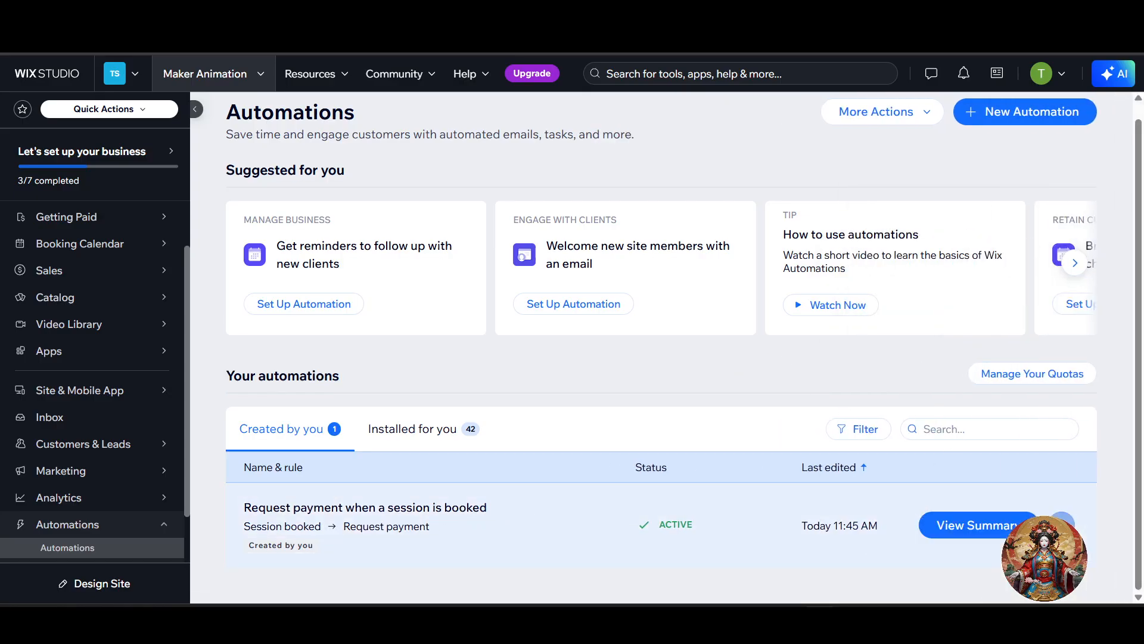
Step: Review the management options available for the payment request automation without changing it
{"action": "left_click", "coordinate": [1062, 525]}
{"action": "left_click", "coordinate": [1062, 524]}
{"action": "left_click", "coordinate": [1062, 524]}
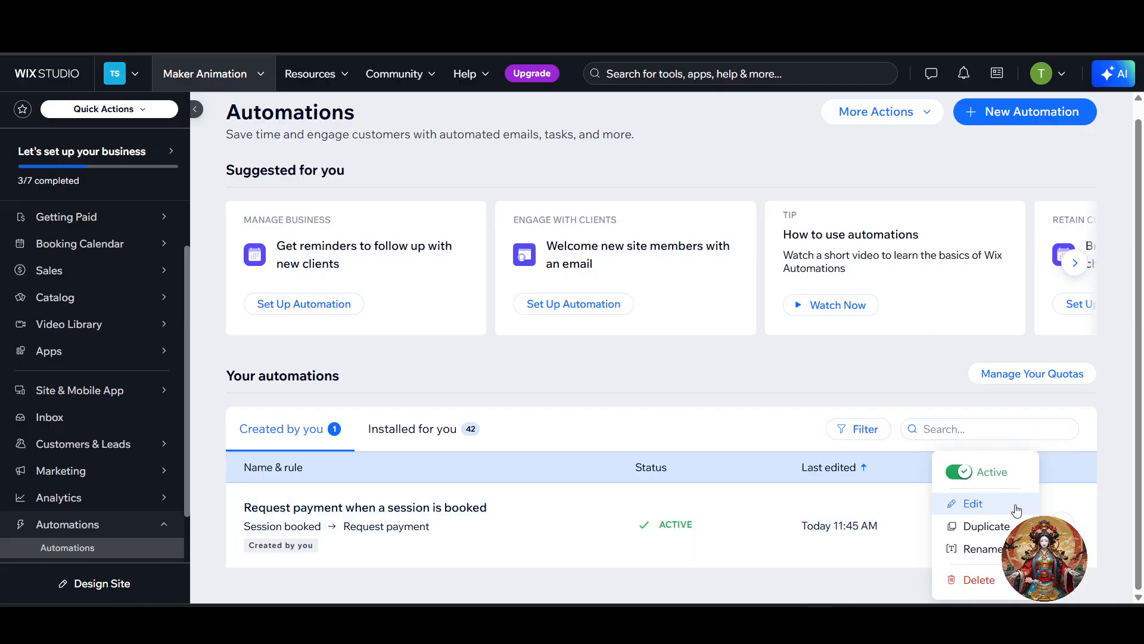
{"action": "left_click", "coordinate": [712, 392]}
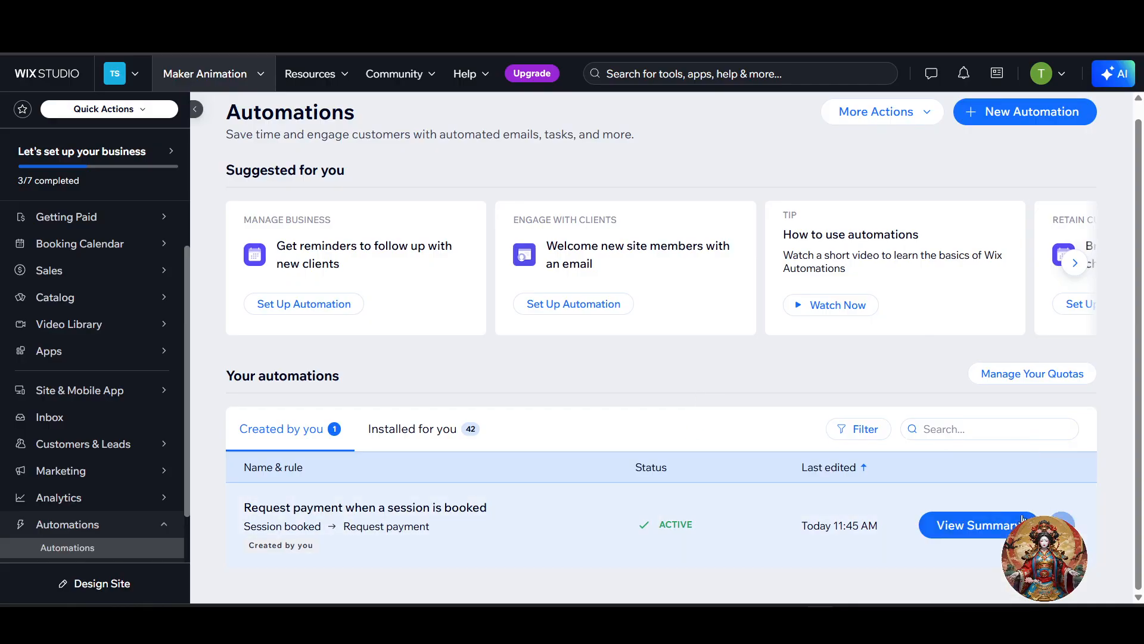
{"action": "left_click", "coordinate": [1062, 524]}
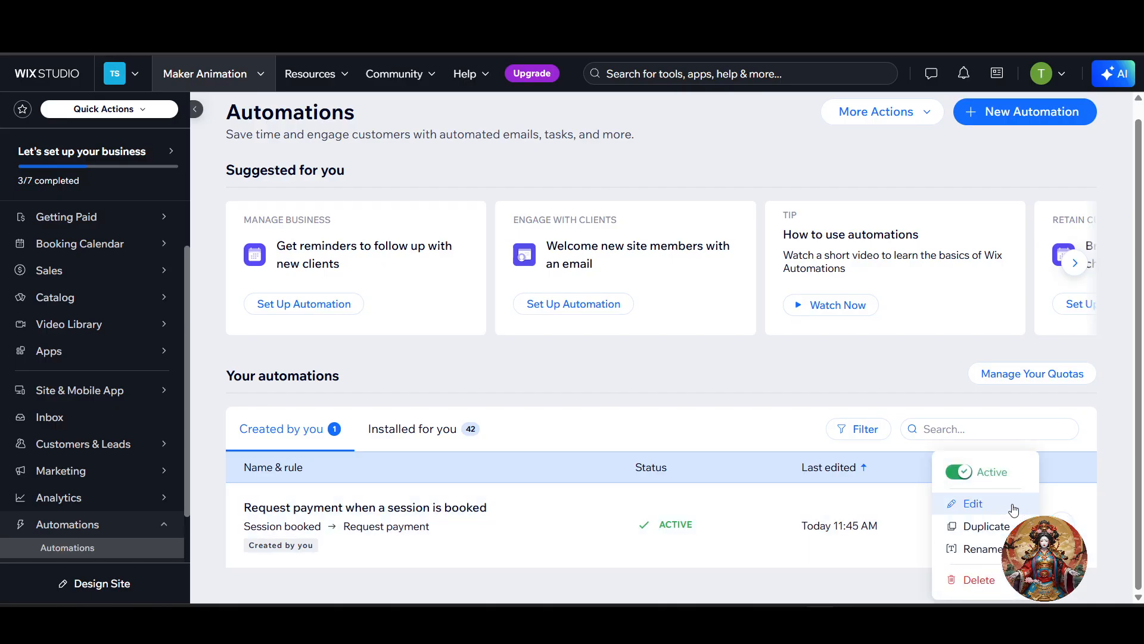
{"action": "left_click", "coordinate": [658, 381]}
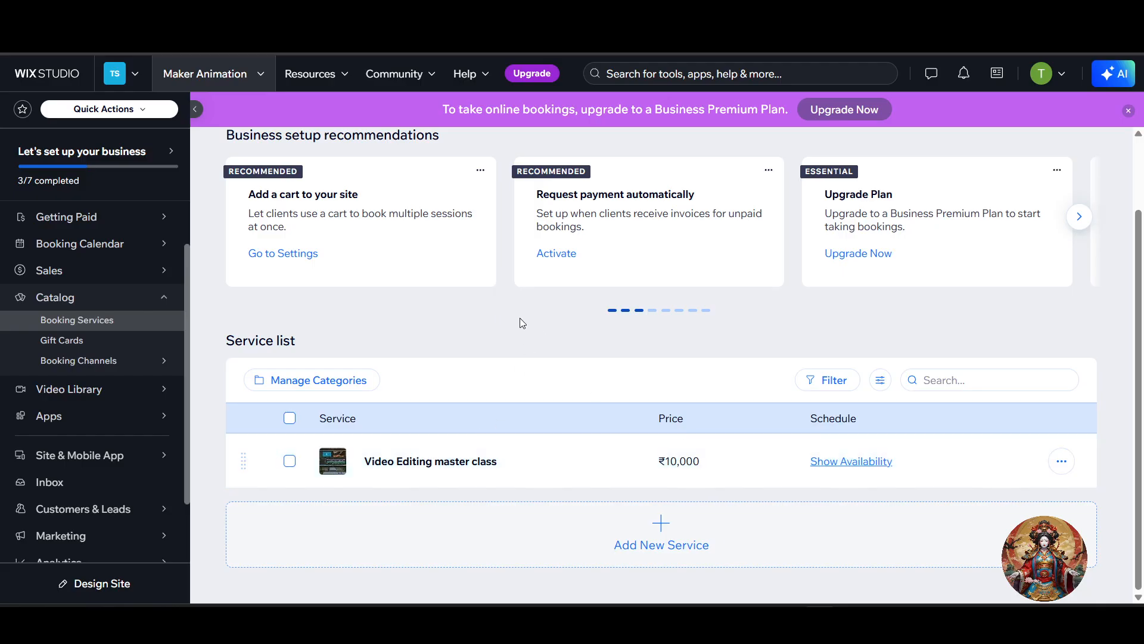
Step: Return to the dashboard home and open the Maker Animation site in the editor
{"action": "scroll", "coordinate": [89, 238], "scroll_direction": "up", "scroll_amount": 1}
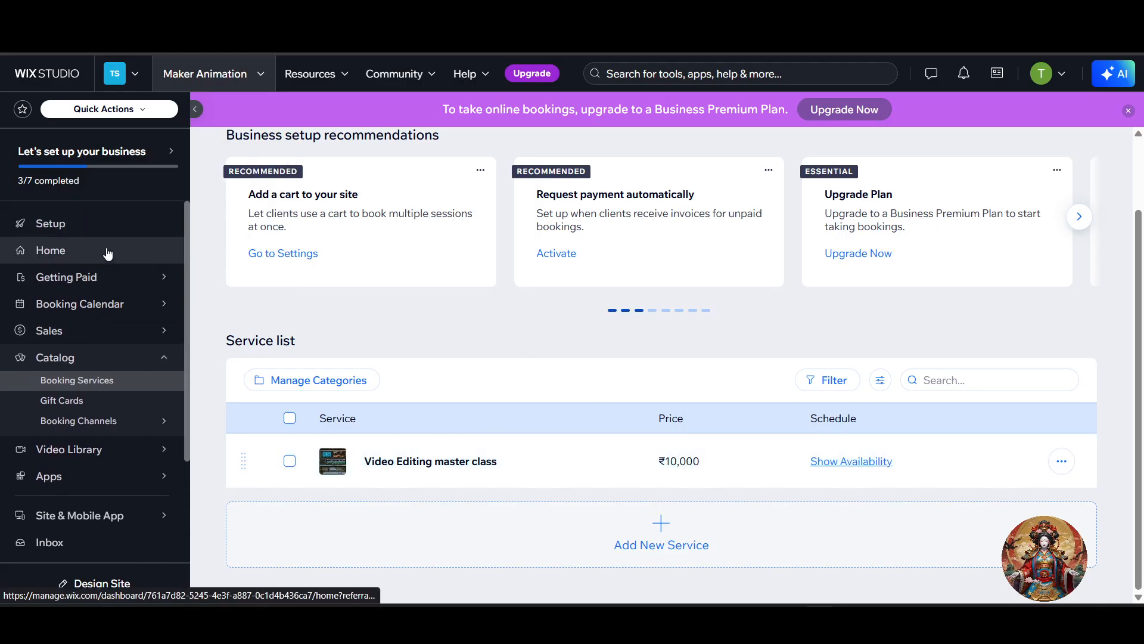
{"action": "left_click", "coordinate": [103, 260]}
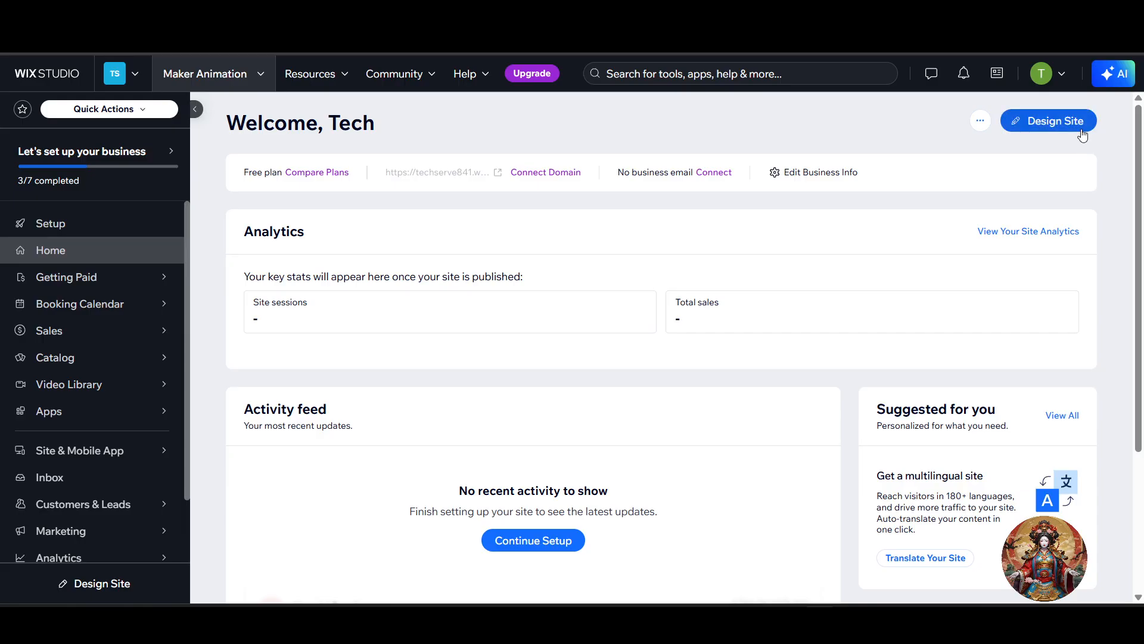
{"action": "left_click", "coordinate": [1078, 125]}
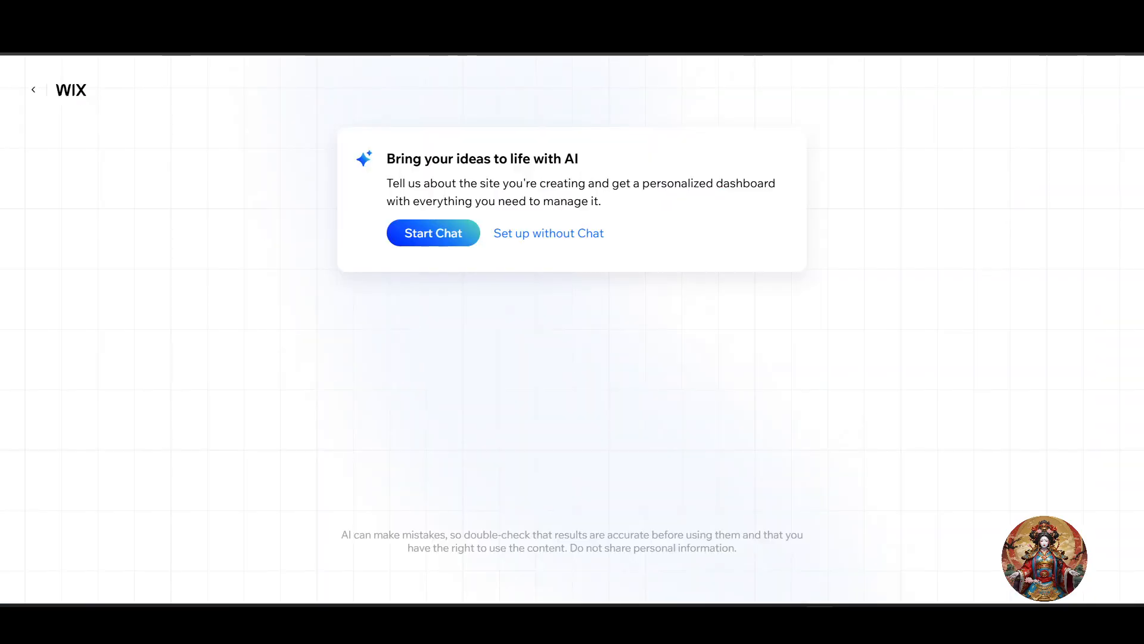
{"action": "left_click", "coordinate": [1032, 128]}
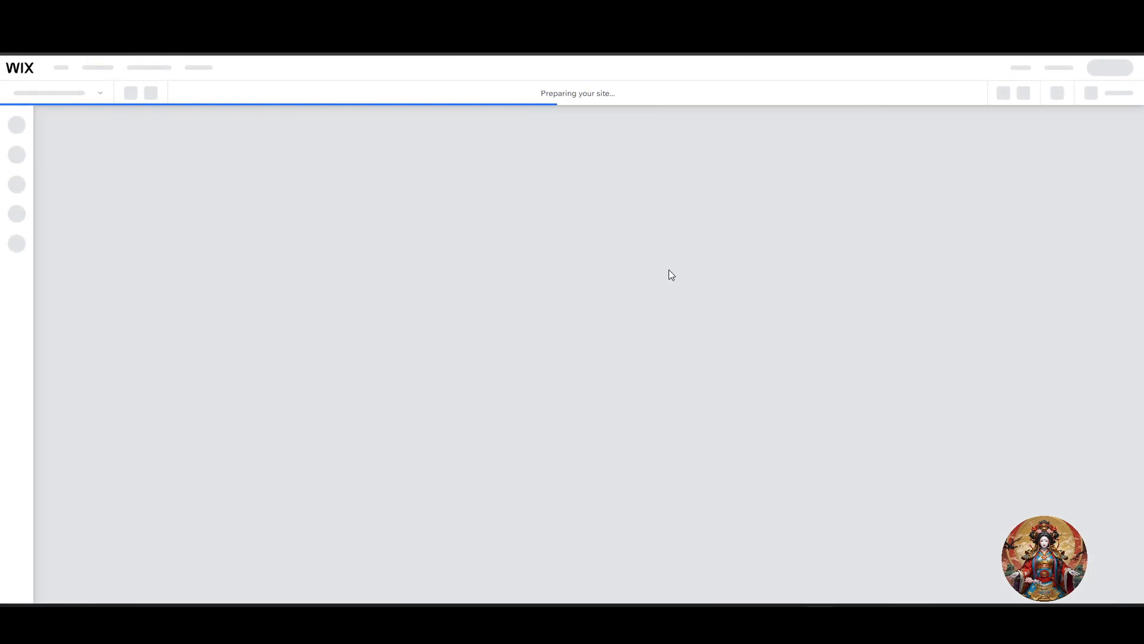
Step: Add a new blank section directly above the footer of the Home page
{"action": "scroll", "coordinate": [886, 349], "scroll_direction": "down", "scroll_amount": 15}
{"action": "scroll", "coordinate": [809, 358], "scroll_direction": "down", "scroll_amount": 12}
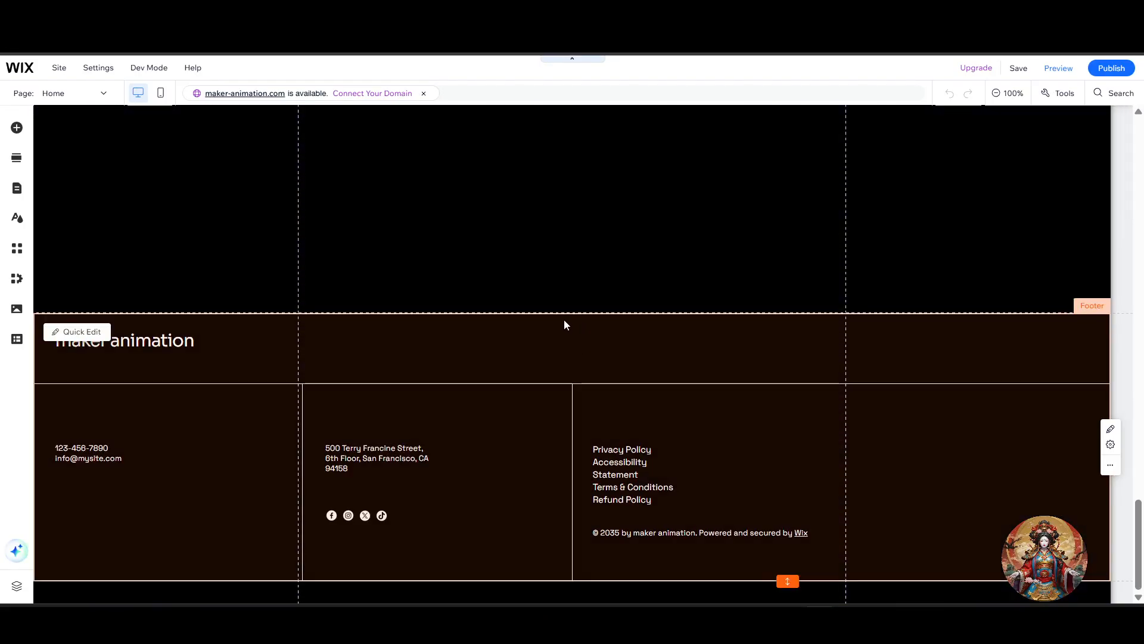
{"action": "mouse_move", "coordinate": [579, 316]}
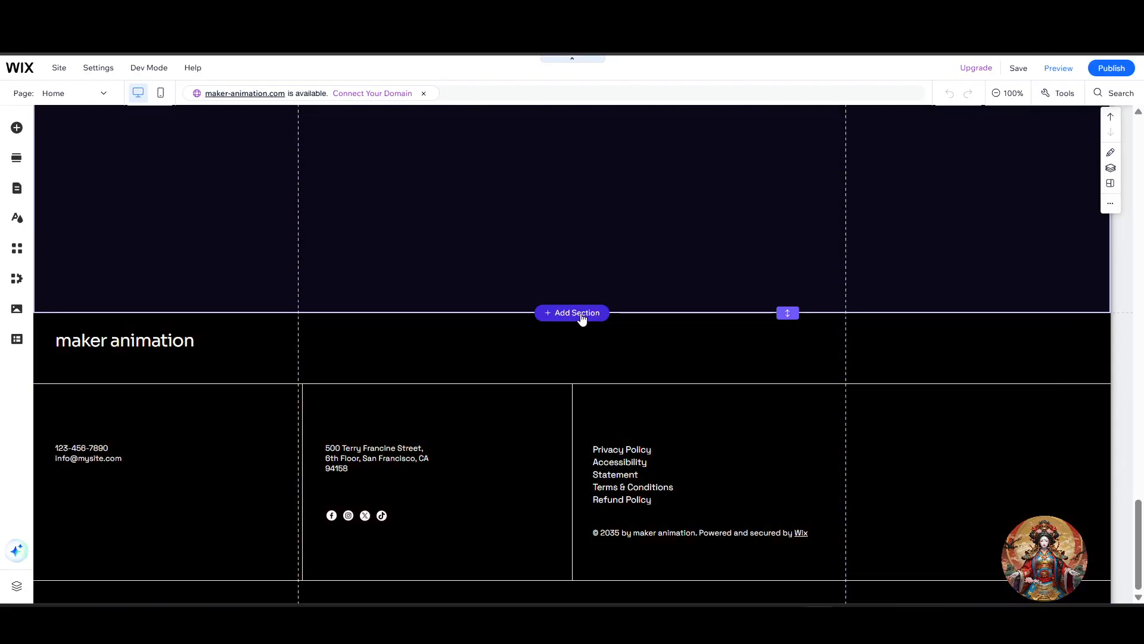
{"action": "left_click", "coordinate": [571, 313]}
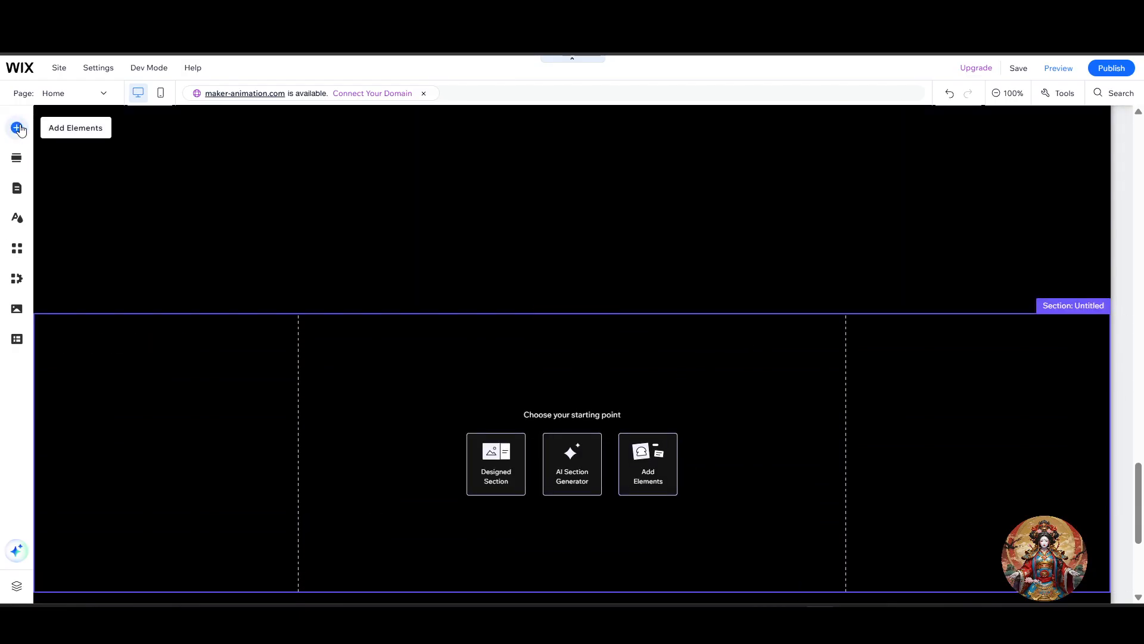
Step: Insert a Service List booking element into the new blank section
{"action": "left_click", "coordinate": [16, 128]}
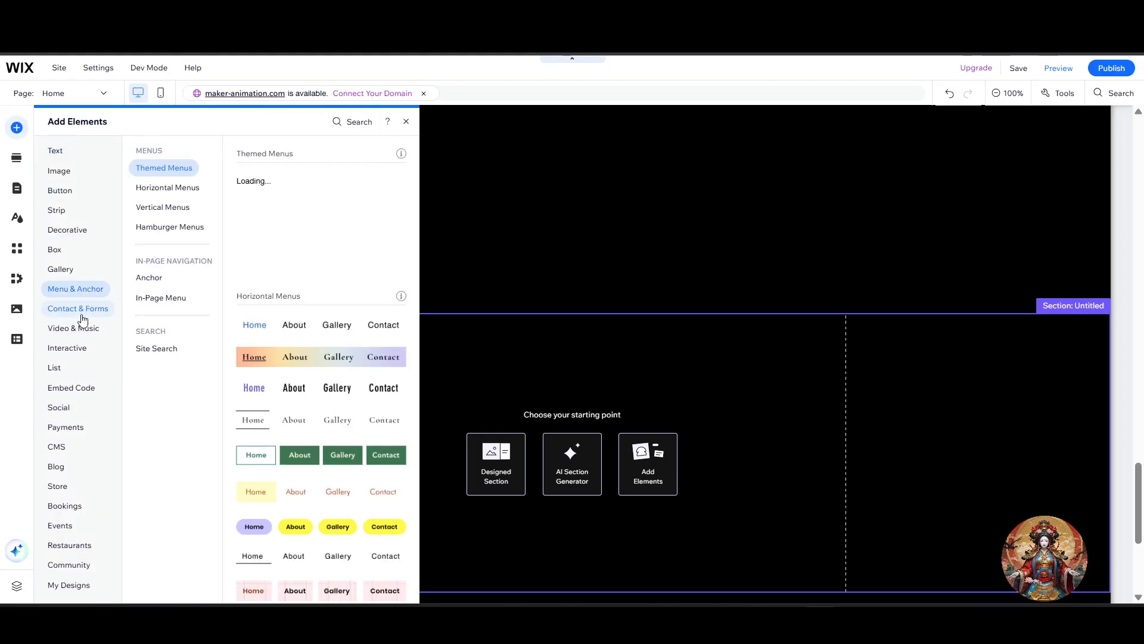
{"action": "mouse_move", "coordinate": [81, 358]}
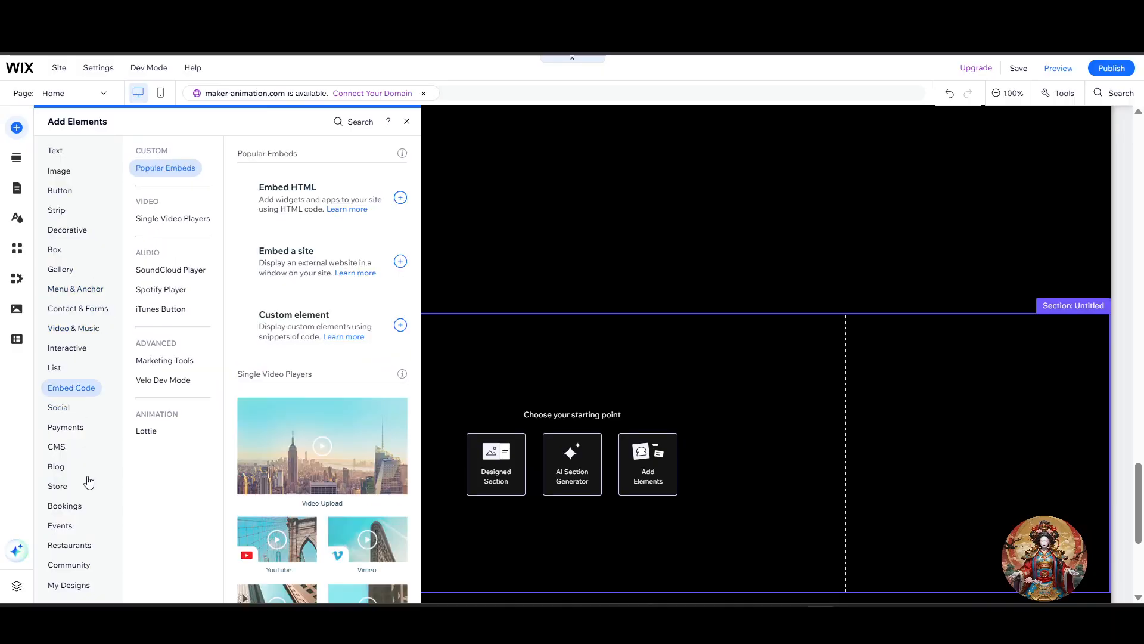
{"action": "mouse_move", "coordinate": [79, 507]}
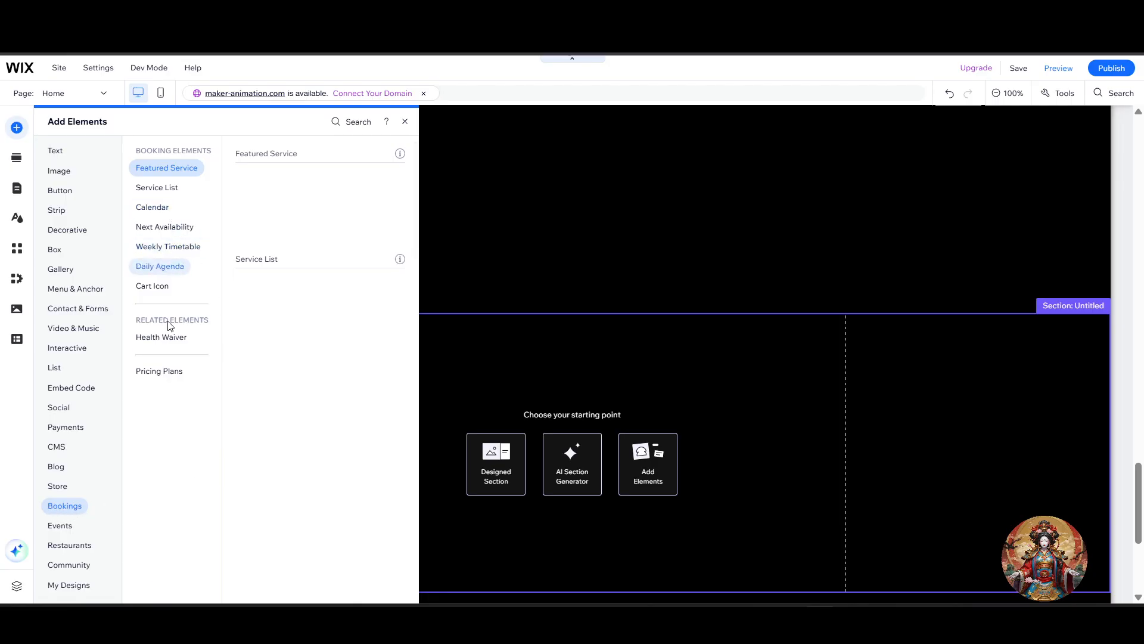
{"action": "left_click", "coordinate": [170, 189]}
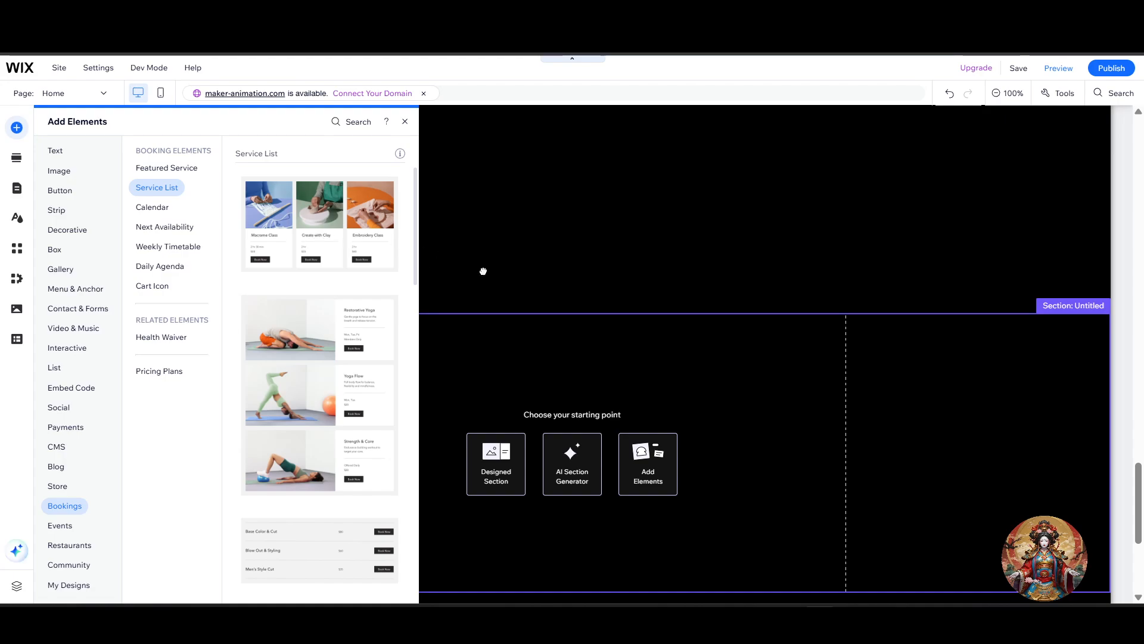
{"action": "left_click_drag", "start_coordinate": [483, 271], "coordinate": [603, 456]}
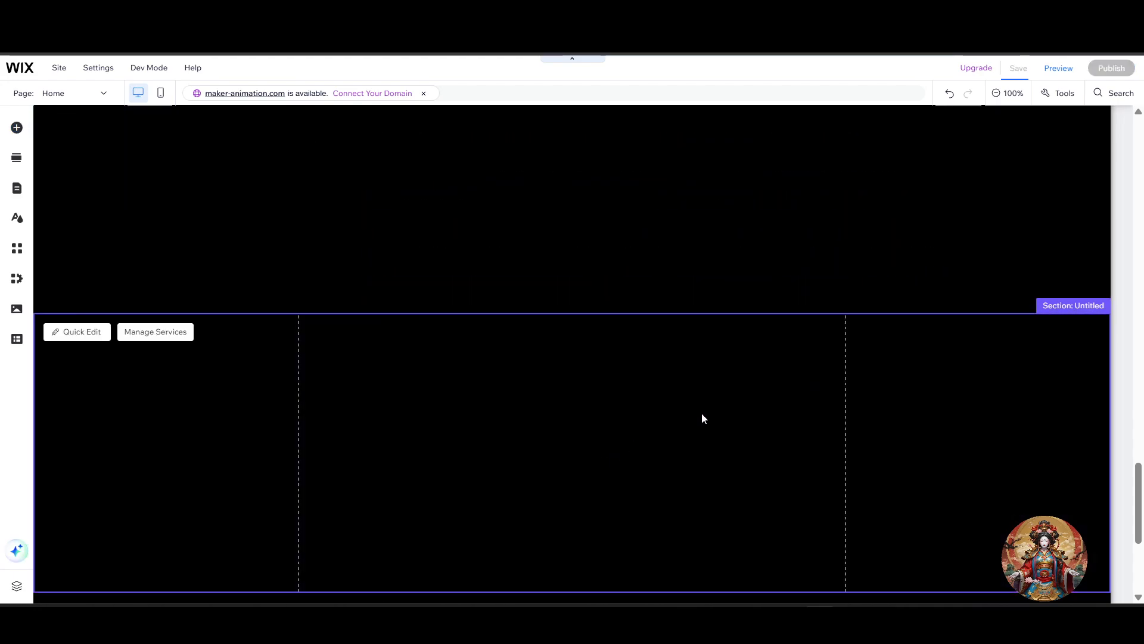
Step: Narrow the Service List widget and position it inside the new section, keeping the whole service card and its booking button within it
{"action": "scroll", "coordinate": [791, 420], "scroll_direction": "down", "scroll_amount": 3}
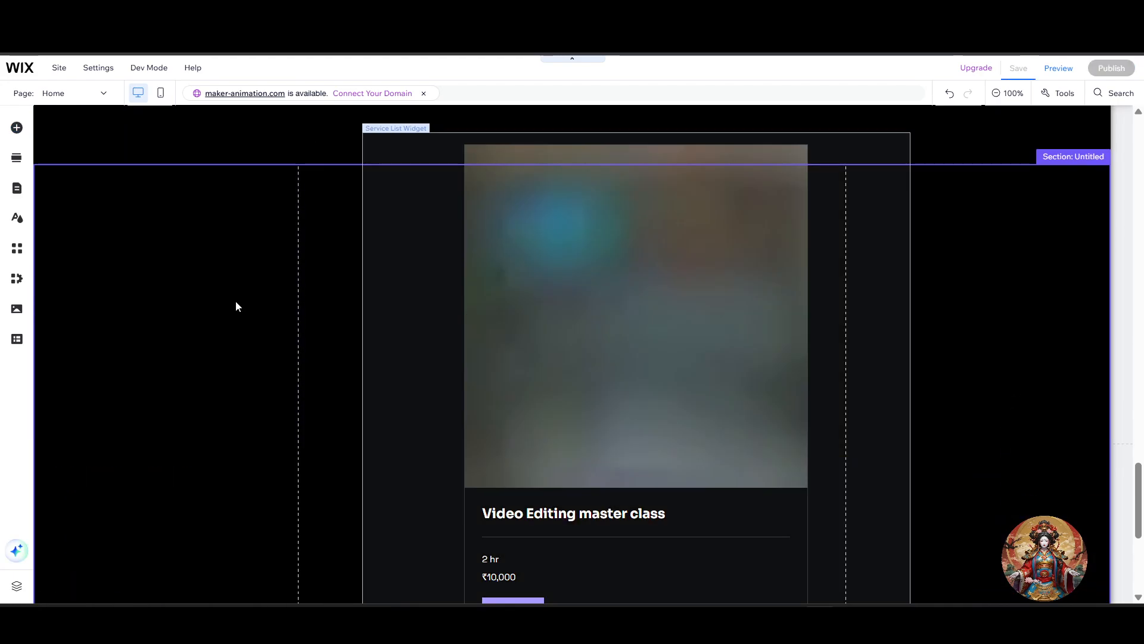
{"action": "scroll", "coordinate": [632, 386], "scroll_direction": "down", "scroll_amount": 6}
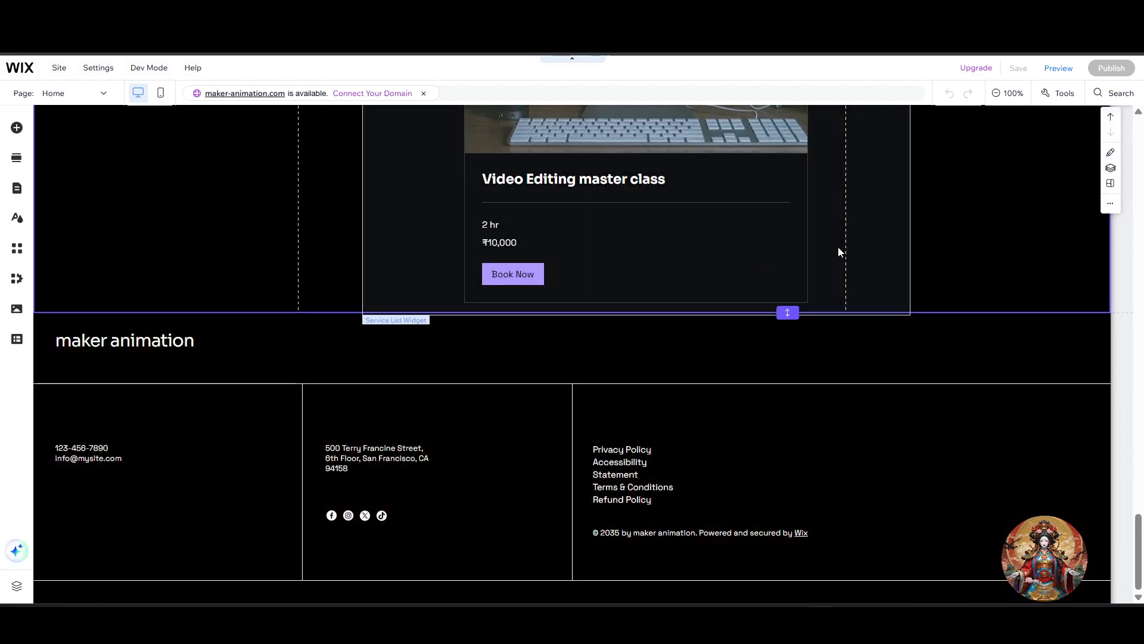
{"action": "scroll", "coordinate": [945, 296], "scroll_direction": "up", "scroll_amount": 6}
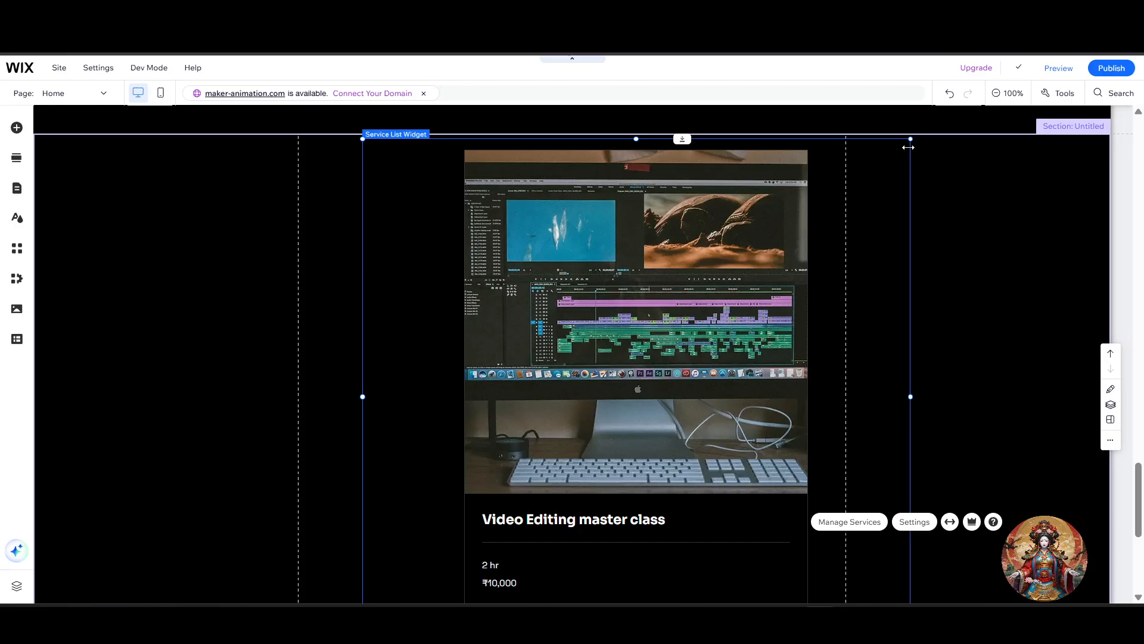
{"action": "left_click_drag", "start_coordinate": [909, 140], "coordinate": [707, 265]}
{"action": "scroll", "coordinate": [738, 316], "scroll_direction": "down", "scroll_amount": 3}
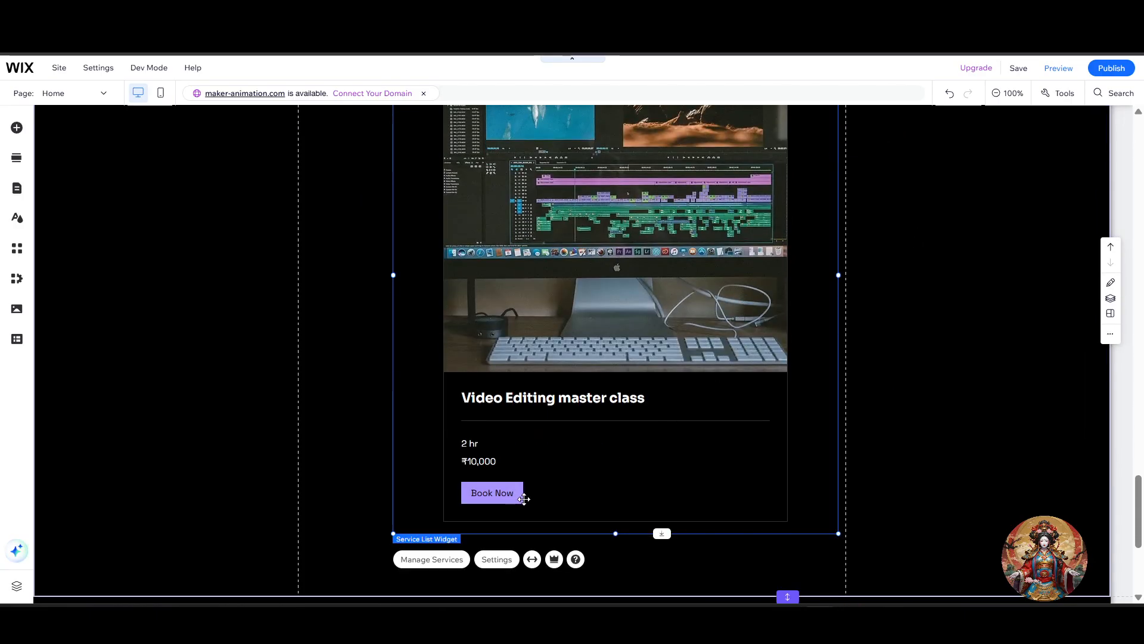
{"action": "scroll", "coordinate": [901, 390], "scroll_direction": "up", "scroll_amount": 3}
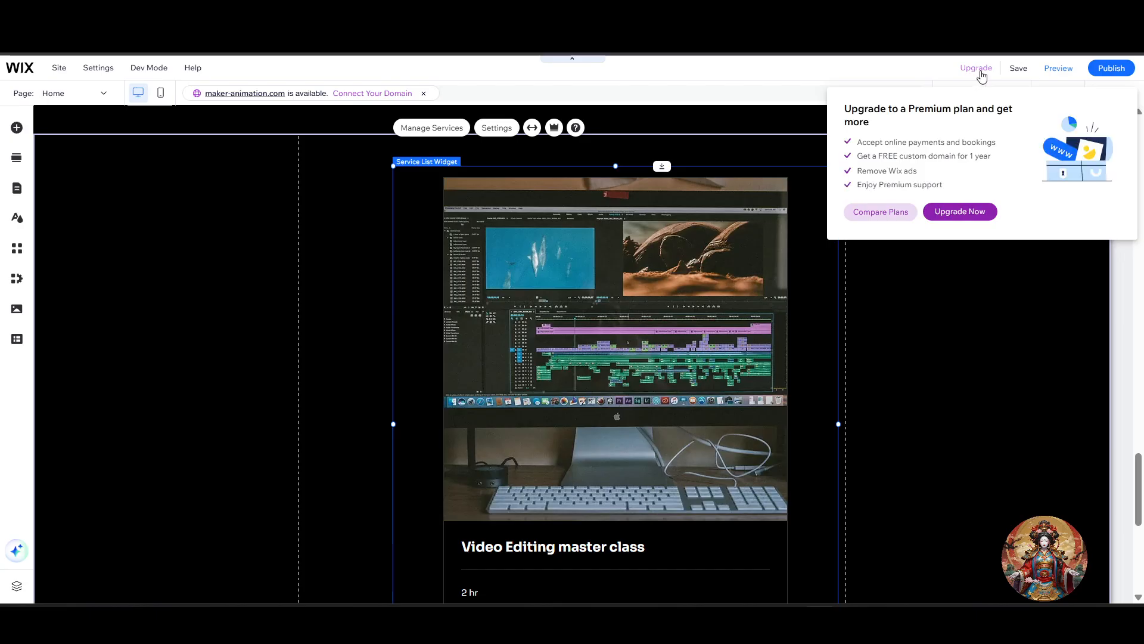
{"action": "left_click", "coordinate": [296, 414]}
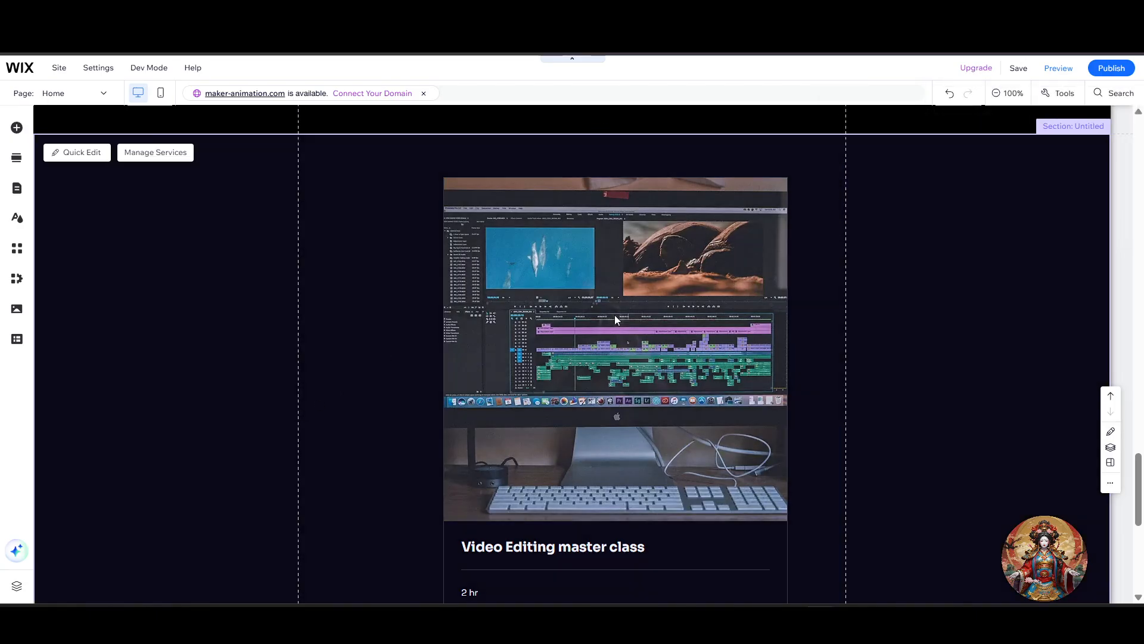
Step: Check the service card's layout down to the footer, save the site, and start its preview
{"action": "scroll", "coordinate": [614, 314], "scroll_direction": "down", "scroll_amount": 3}
{"action": "scroll", "coordinate": [596, 377], "scroll_direction": "up", "scroll_amount": 3}
{"action": "scroll", "coordinate": [595, 377], "scroll_direction": "down", "scroll_amount": 4}
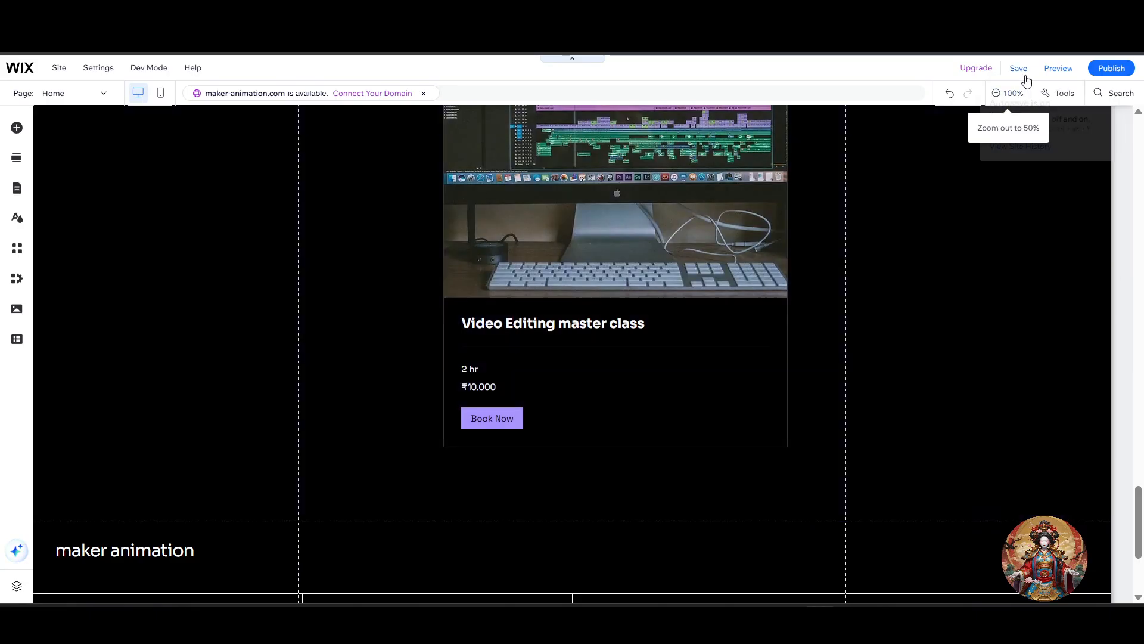
{"action": "left_click", "coordinate": [1020, 70]}
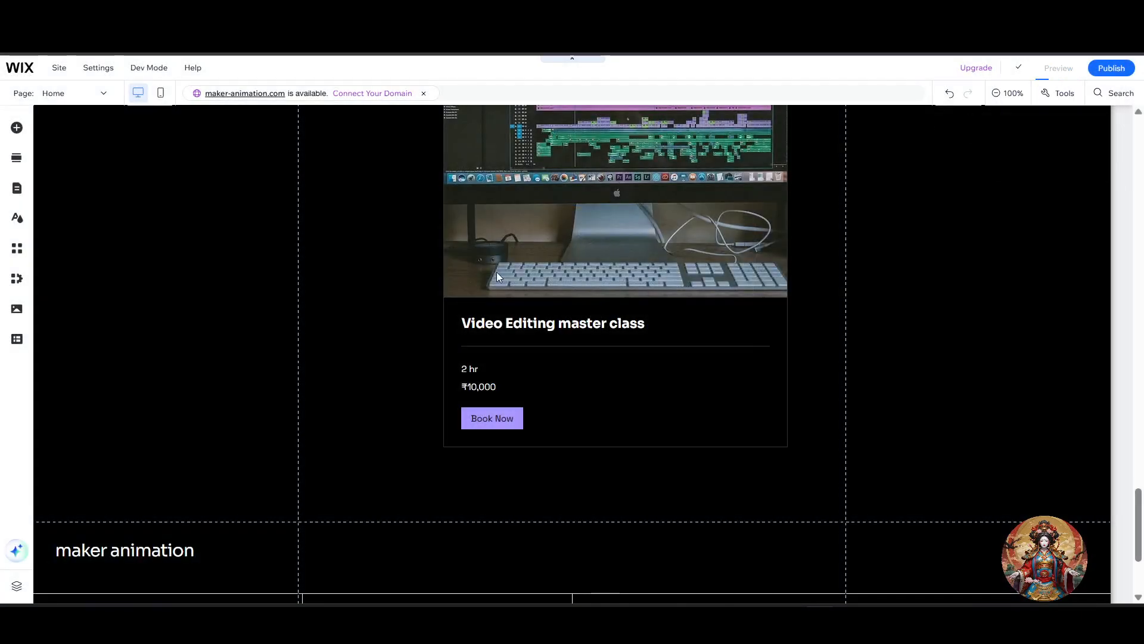
Step: Examine the Video Editing master class card, its booking button, and the surrounding Home page content in the site preview
{"action": "scroll", "coordinate": [515, 356], "scroll_direction": "up", "scroll_amount": 3}
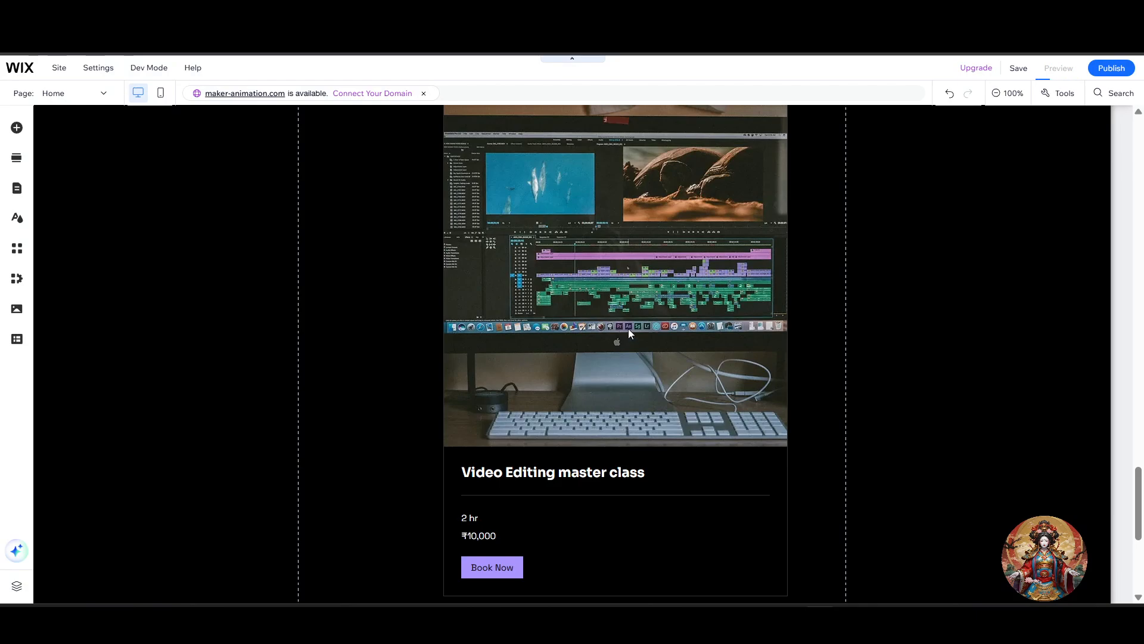
{"action": "scroll", "coordinate": [630, 331], "scroll_direction": "down", "scroll_amount": 3}
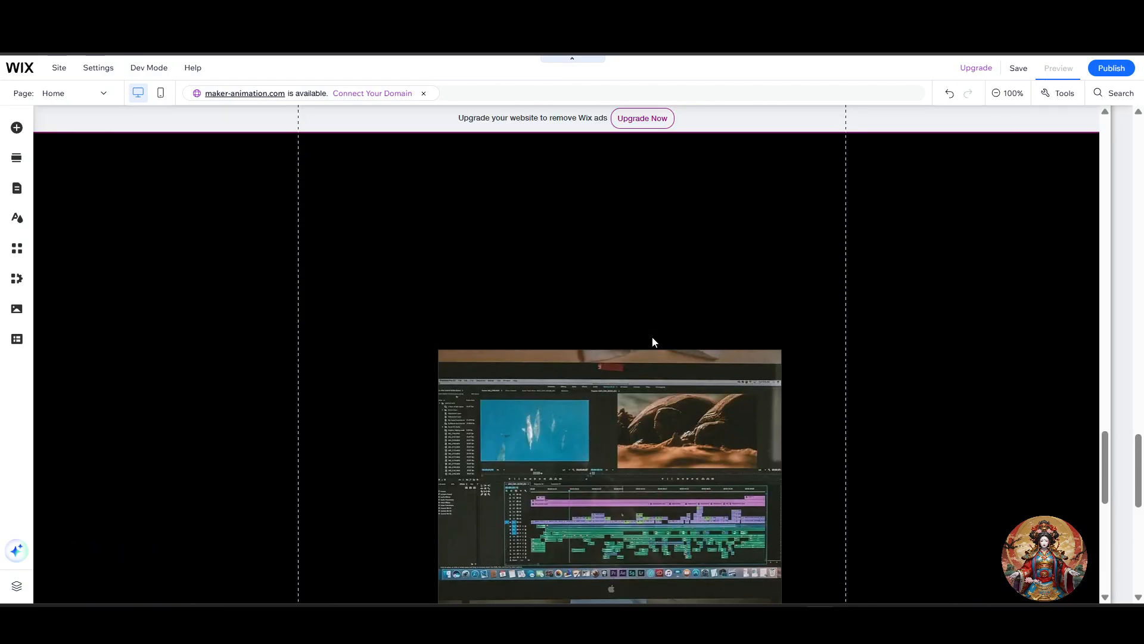
{"action": "scroll", "coordinate": [662, 345], "scroll_direction": "down", "scroll_amount": 6}
{"action": "scroll", "coordinate": [703, 321], "scroll_direction": "up", "scroll_amount": 4}
{"action": "scroll", "coordinate": [714, 318], "scroll_direction": "down", "scroll_amount": 4}
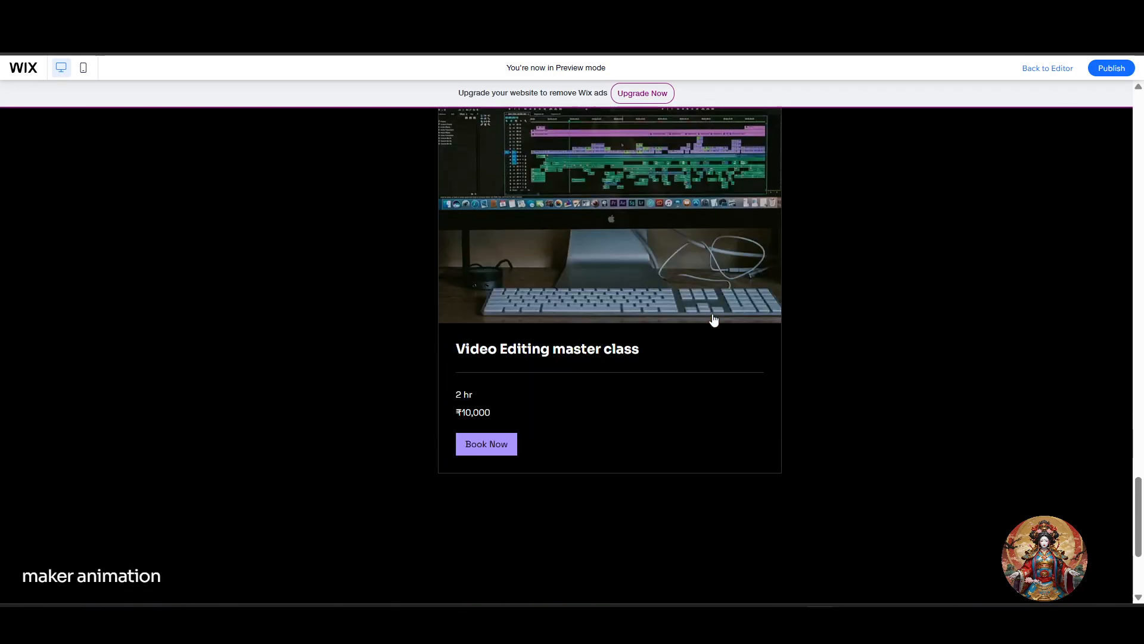
{"action": "scroll", "coordinate": [712, 318], "scroll_direction": "up", "scroll_amount": 16}
{"action": "scroll", "coordinate": [691, 301], "scroll_direction": "down", "scroll_amount": 20}
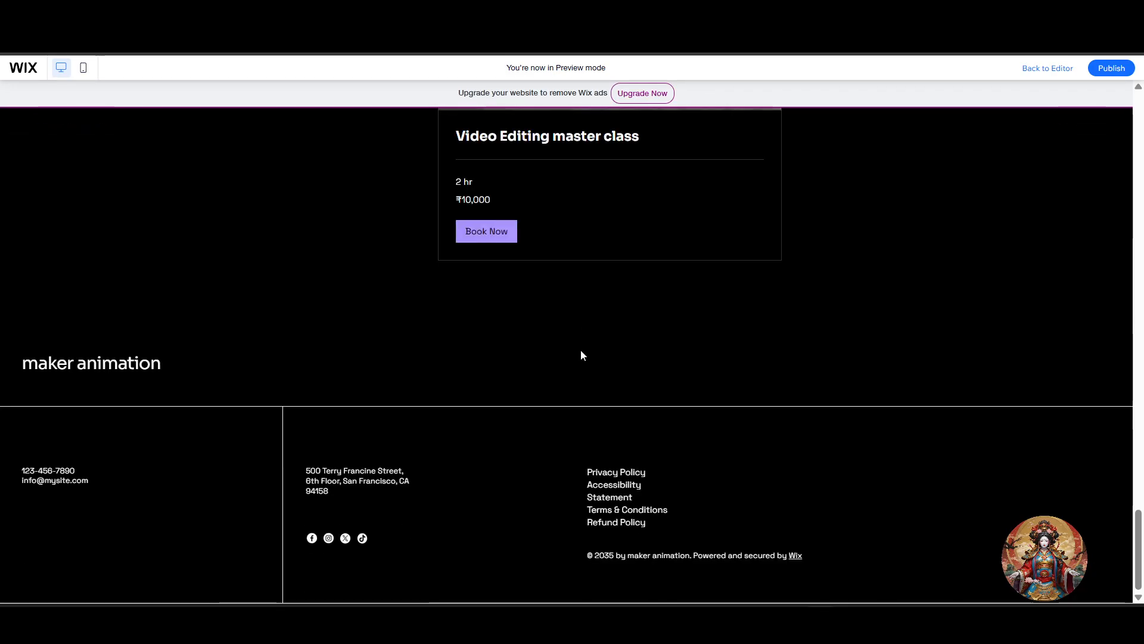
{"action": "scroll", "coordinate": [584, 349], "scroll_direction": "up", "scroll_amount": 6}
{"action": "scroll", "coordinate": [588, 353], "scroll_direction": "down", "scroll_amount": 1}
{"action": "scroll", "coordinate": [519, 417], "scroll_direction": "down", "scroll_amount": 4}
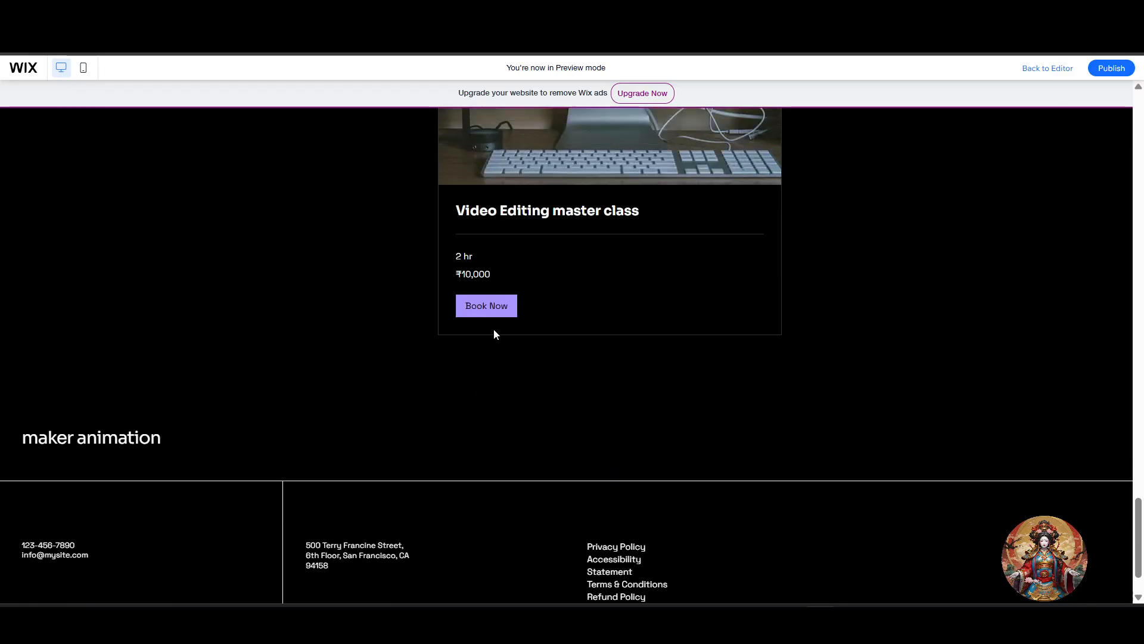
Step: Start a test booking of the Video Editing master class and choose the 12:30 pm slot on Monday 28 April 2025
{"action": "left_click", "coordinate": [500, 324]}
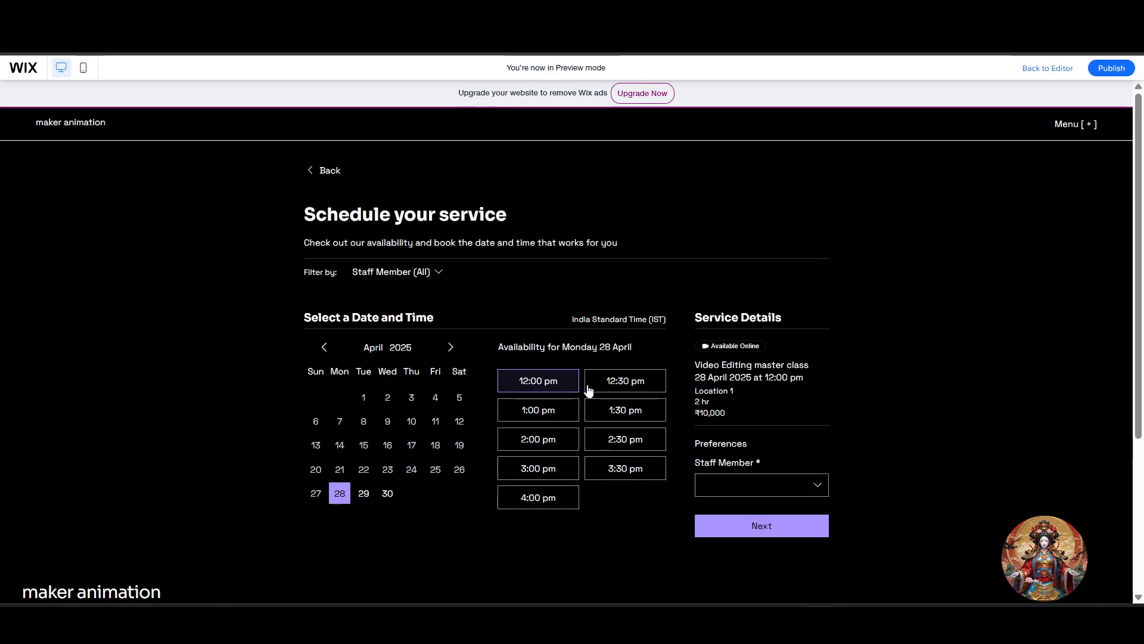
{"action": "left_click_drag", "start_coordinate": [292, 218], "coordinate": [531, 215]}
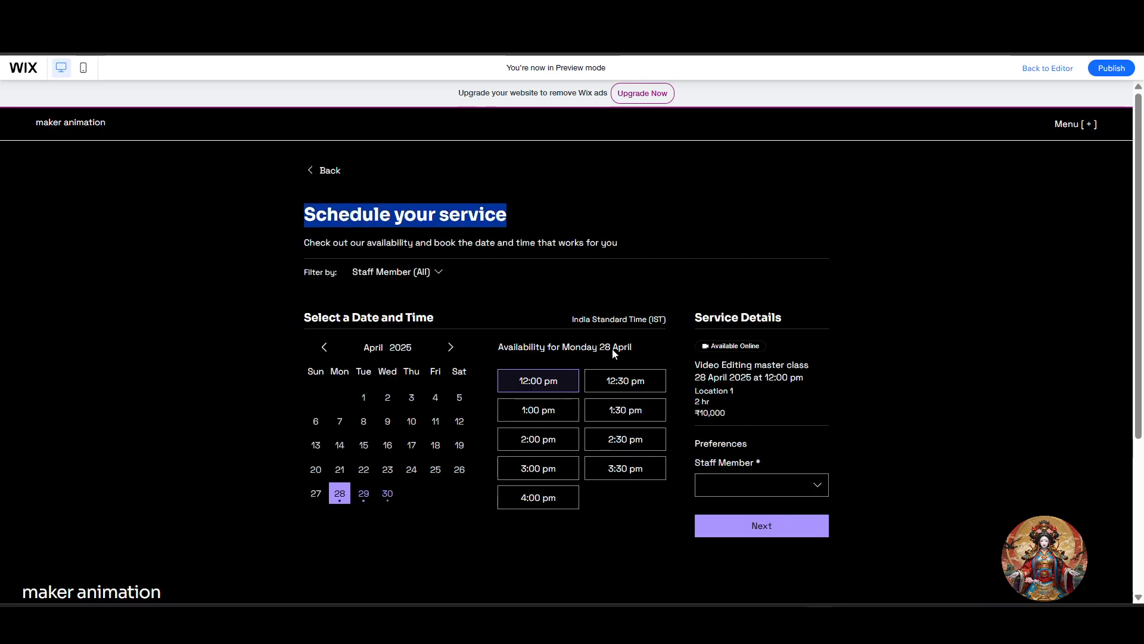
{"action": "left_click", "coordinate": [621, 384]}
{"action": "left_click", "coordinate": [794, 530]}
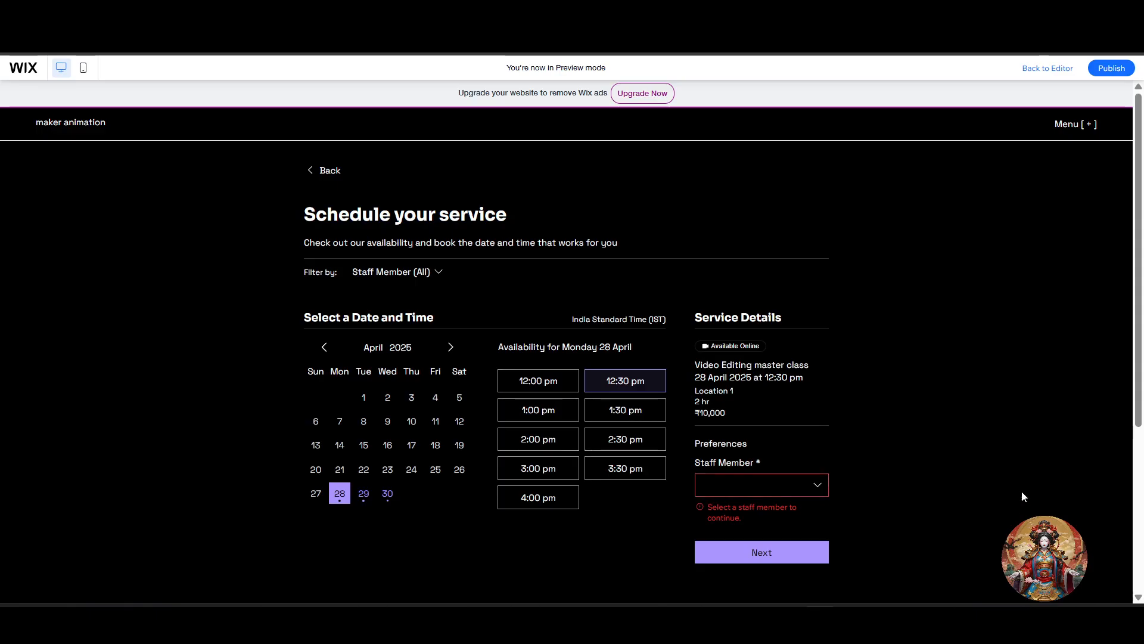
Step: Assign Staff Member #1 to the booking, try to continue to the next stage, and dismiss the plan upgrade dialog
{"action": "left_click", "coordinate": [769, 490]}
{"action": "left_click", "coordinate": [774, 533]}
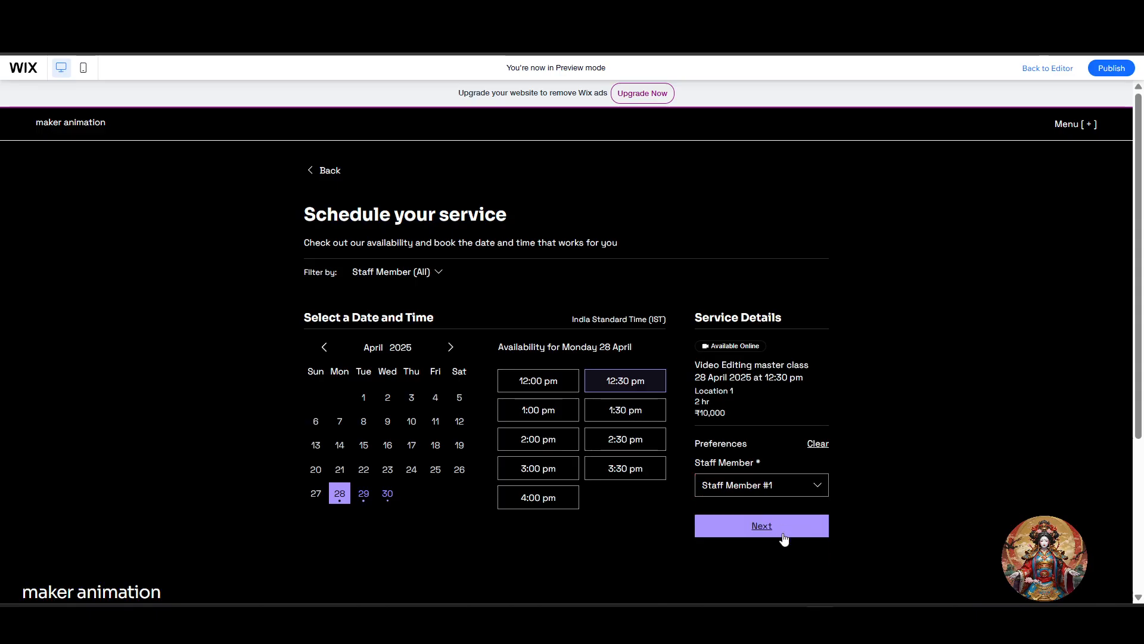
{"action": "left_click", "coordinate": [789, 532]}
{"action": "left_click_drag", "start_coordinate": [441, 304], "coordinate": [563, 417]}
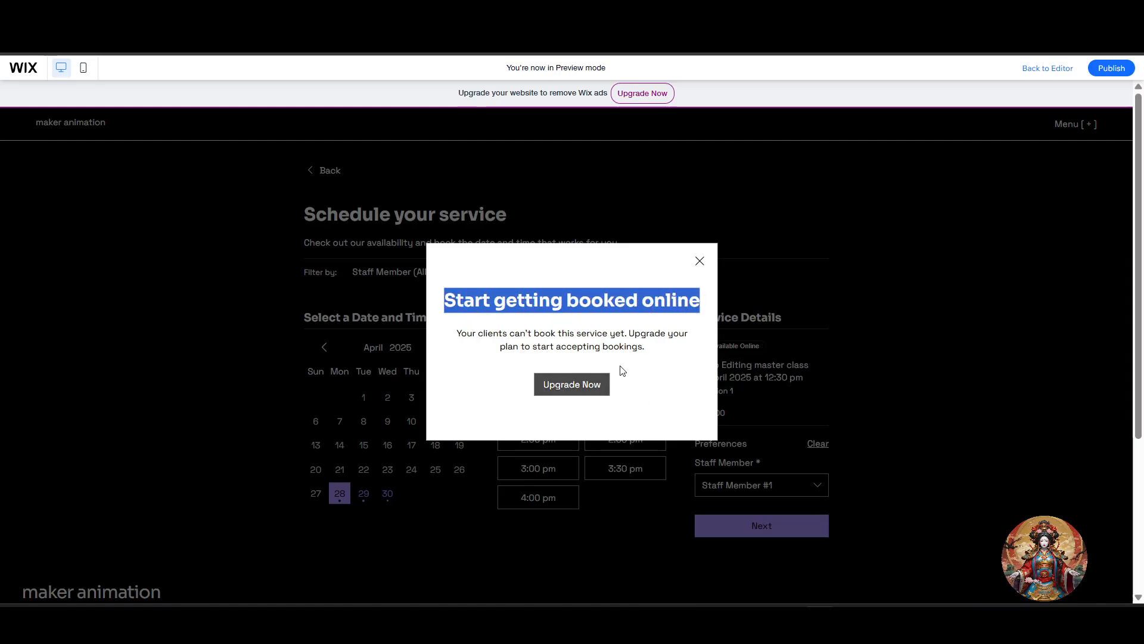
{"action": "left_click", "coordinate": [699, 261]}
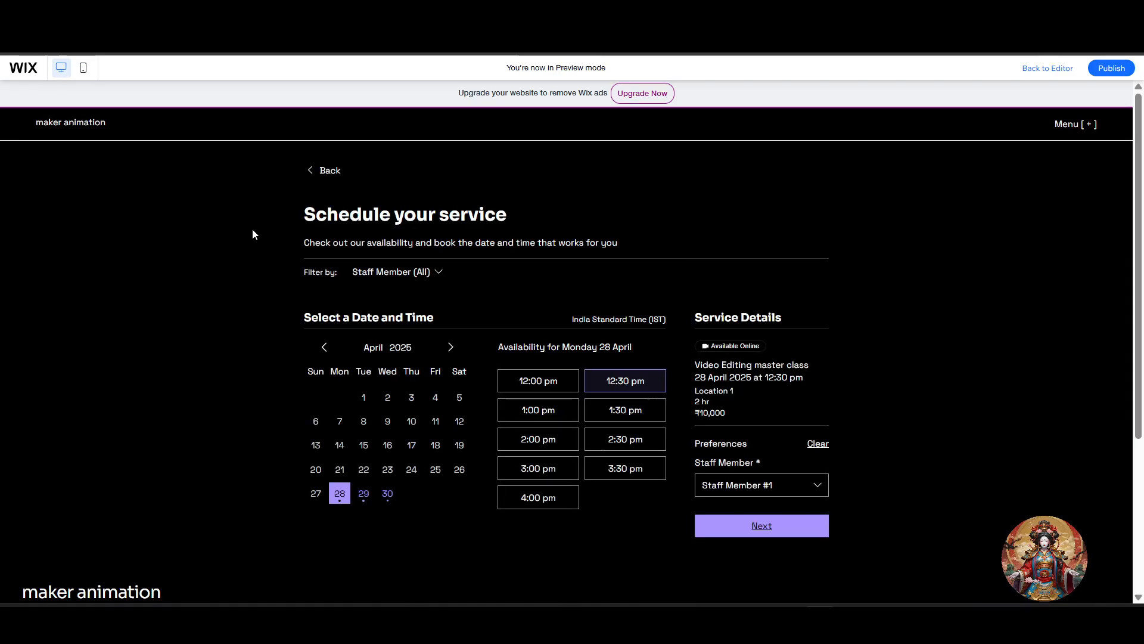
Step: Leave the booking page preview and open the site's dashboard
{"action": "mouse_move", "coordinate": [19, 71]}
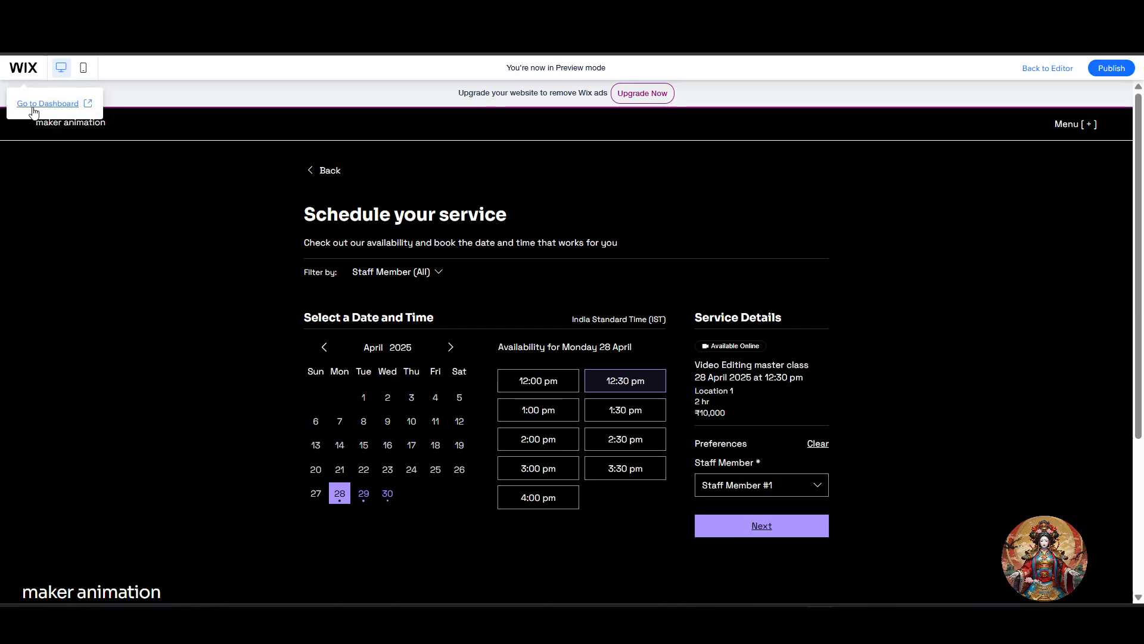
{"action": "left_click", "coordinate": [37, 108]}
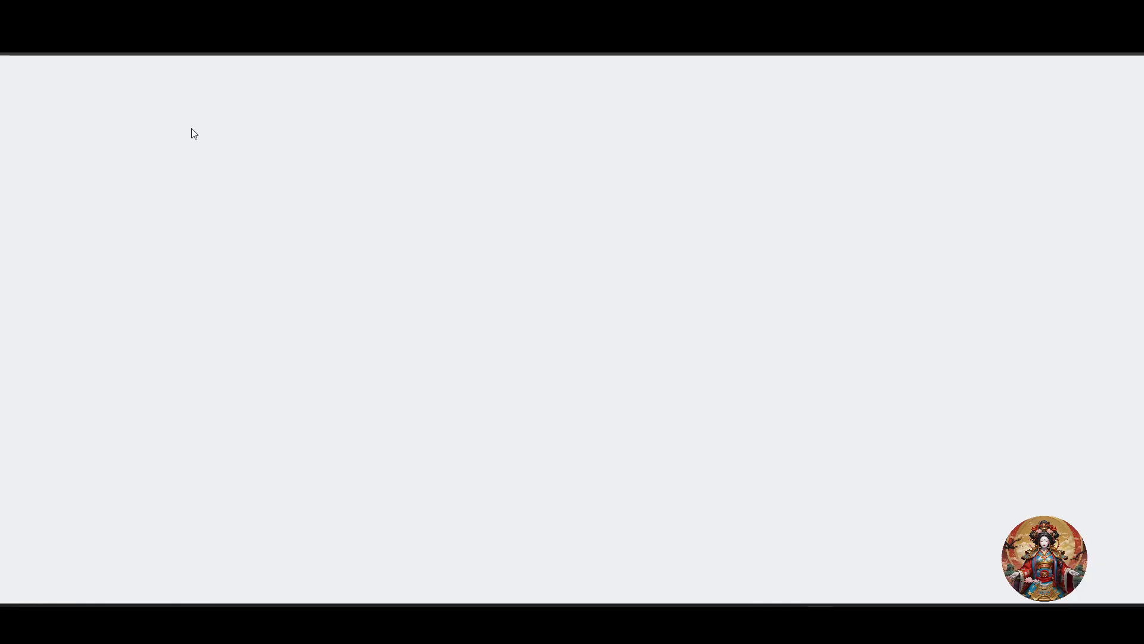